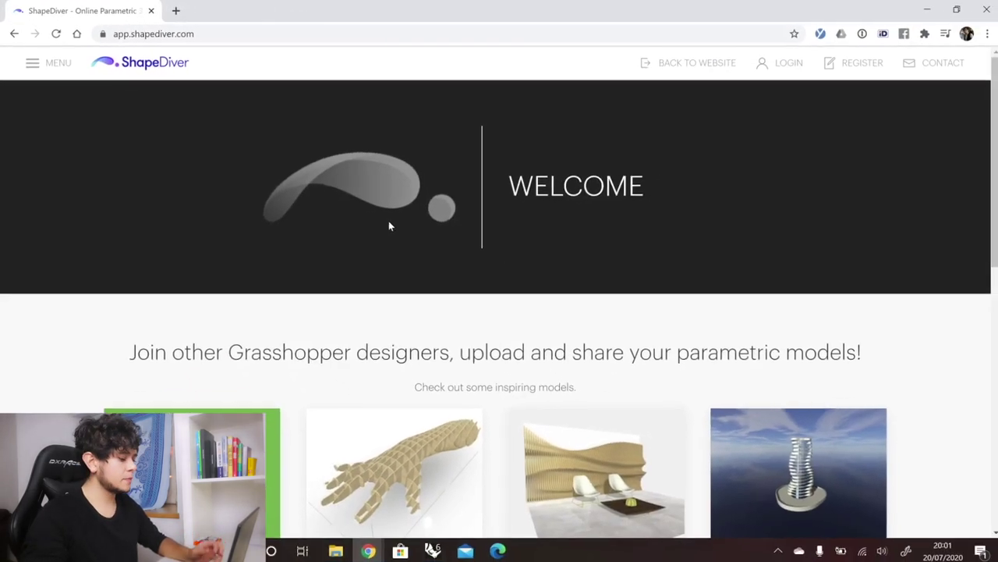
# - Go to Browse Models from the site menu and bring up the LOGIN sign-in form
pyautogui.scroll(-3, 465, 243)
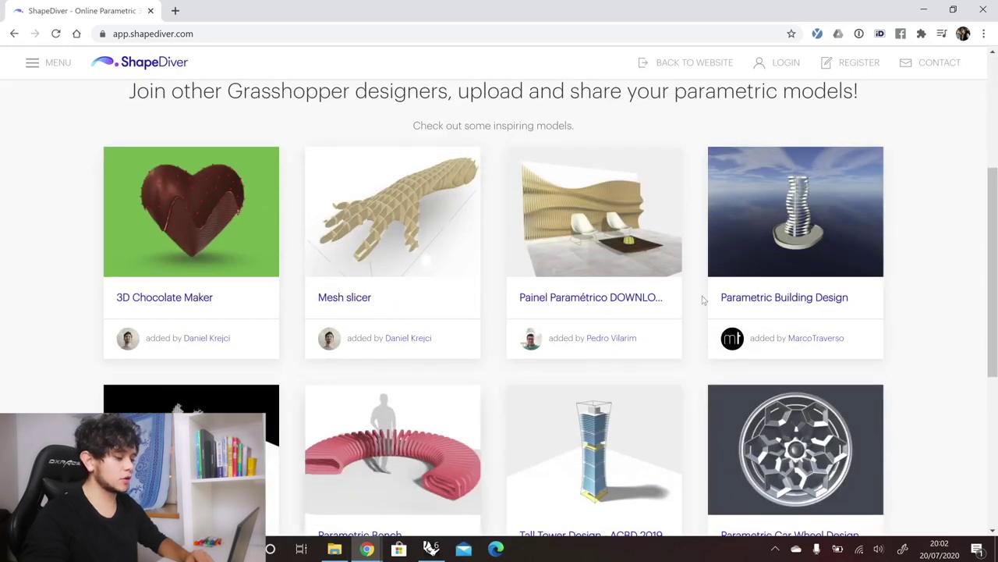
pyautogui.click(32, 63)
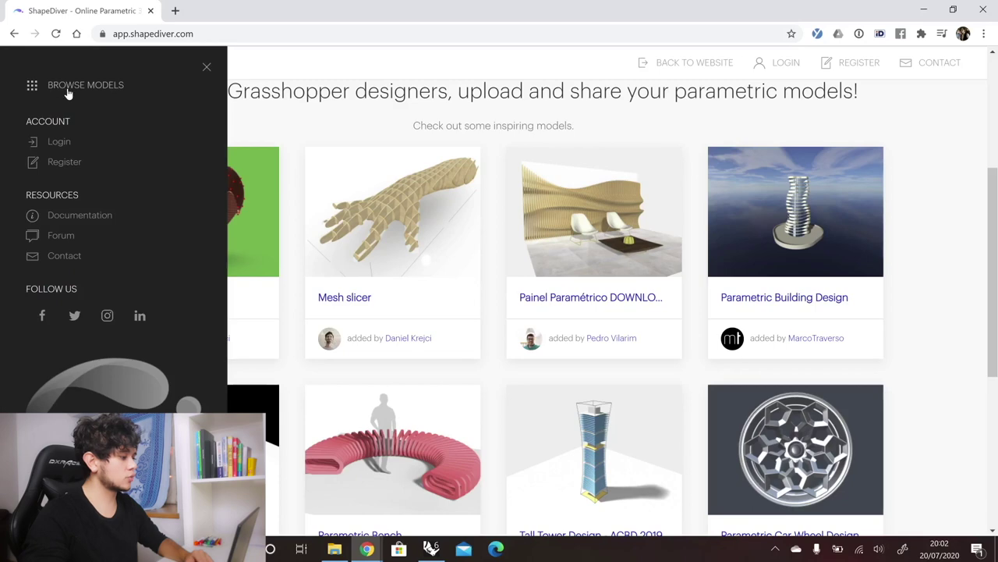
pyautogui.click(67, 87)
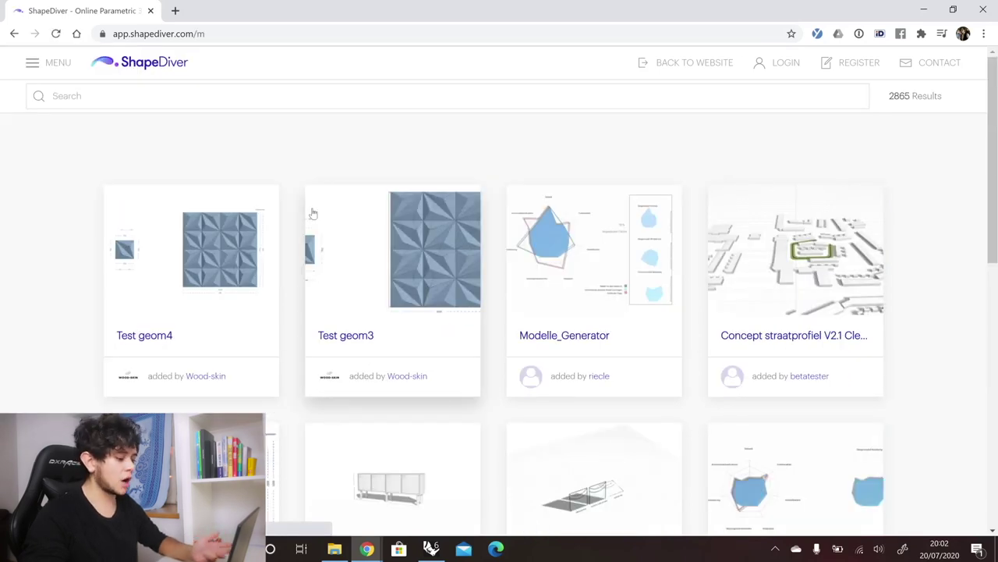
pyautogui.scroll(-1, 546, 187)
pyautogui.scroll(1, 785, 157)
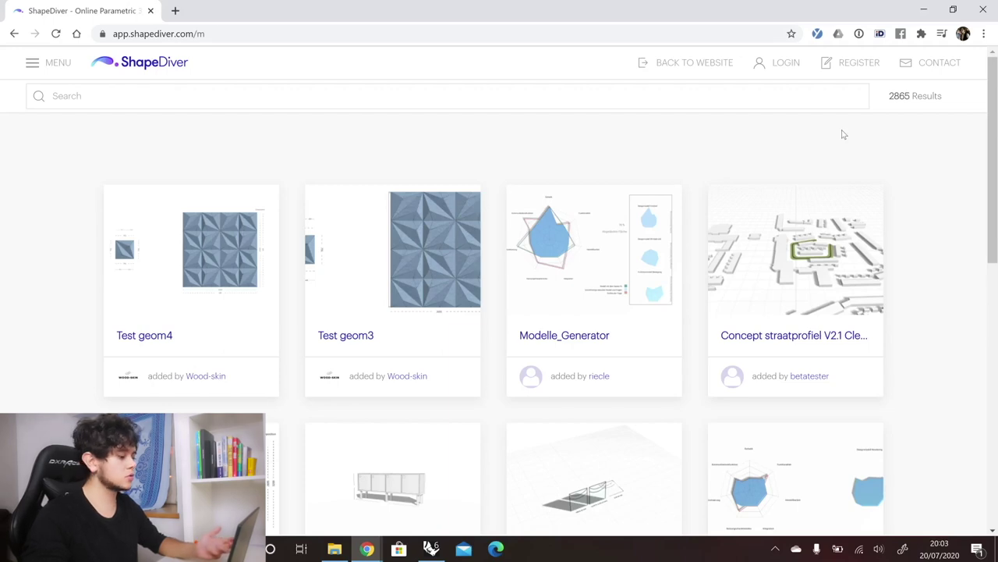
pyautogui.click(770, 69)
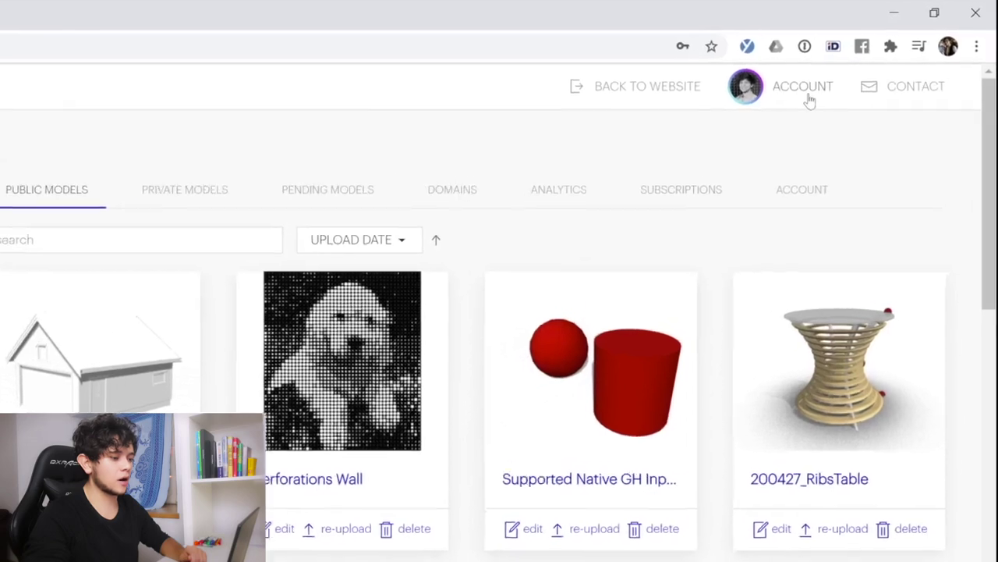
# - Go to the Account > Upload page and briefly check the Documentation and Forum tabs
pyautogui.click(808, 97)
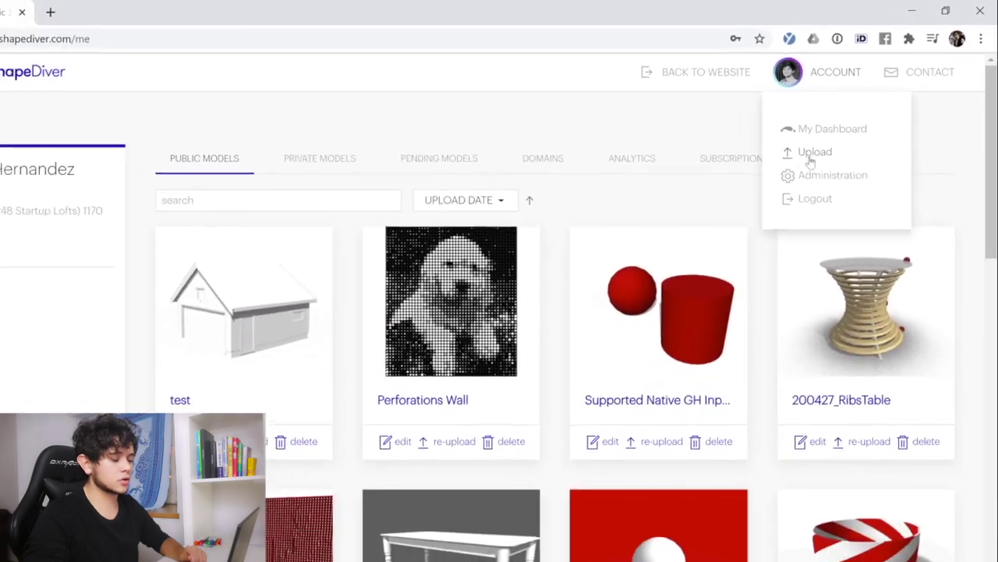
pyautogui.click(813, 153)
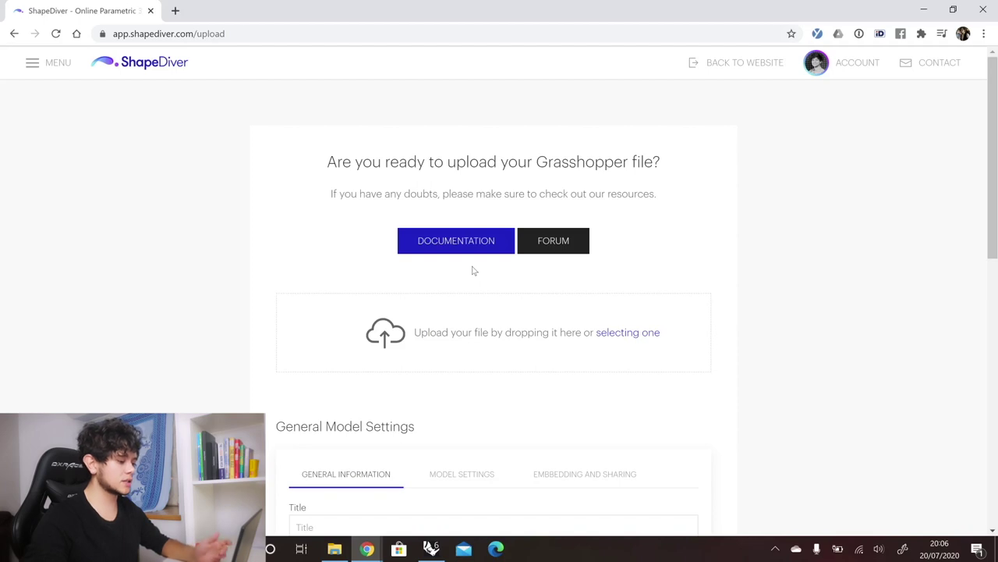
pyautogui.click(461, 243)
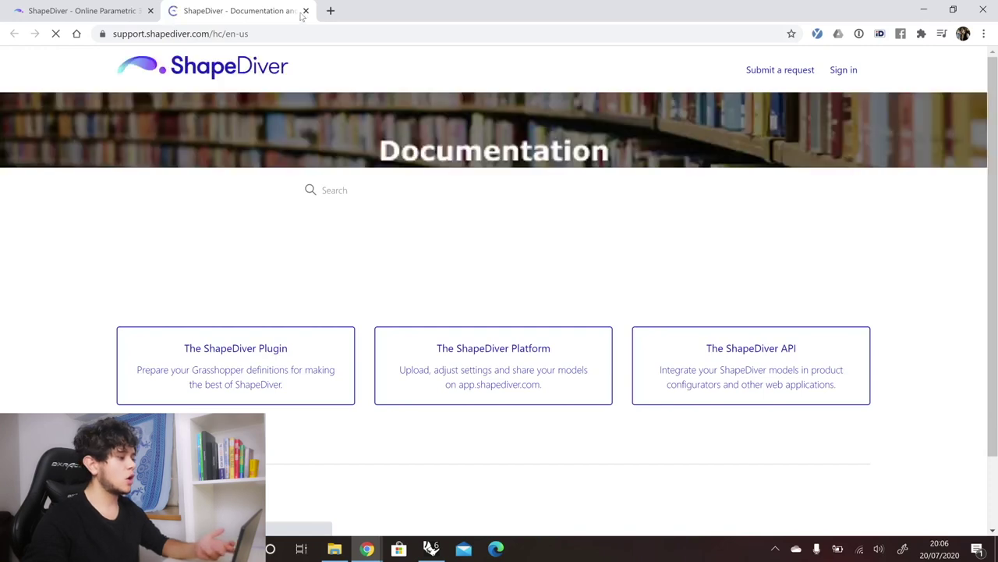
pyautogui.hotkey('ctrl', 'w')
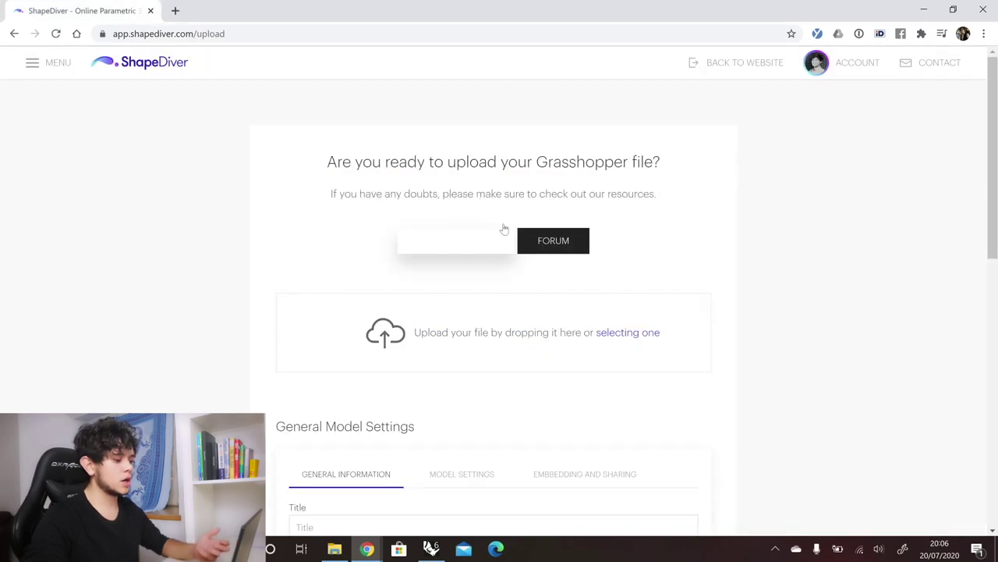
pyautogui.click(535, 247)
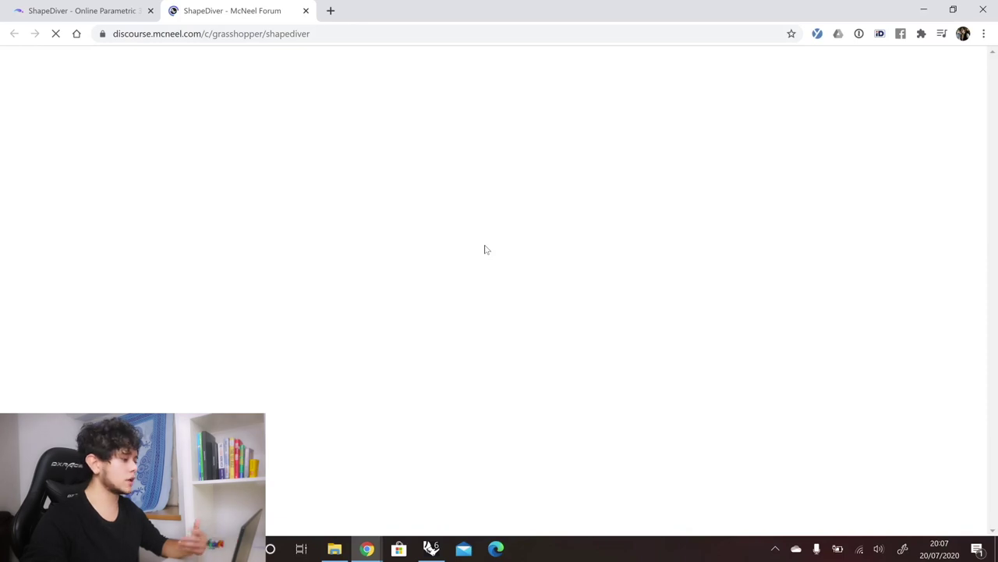
pyautogui.hotkey('ctrl', 'w')
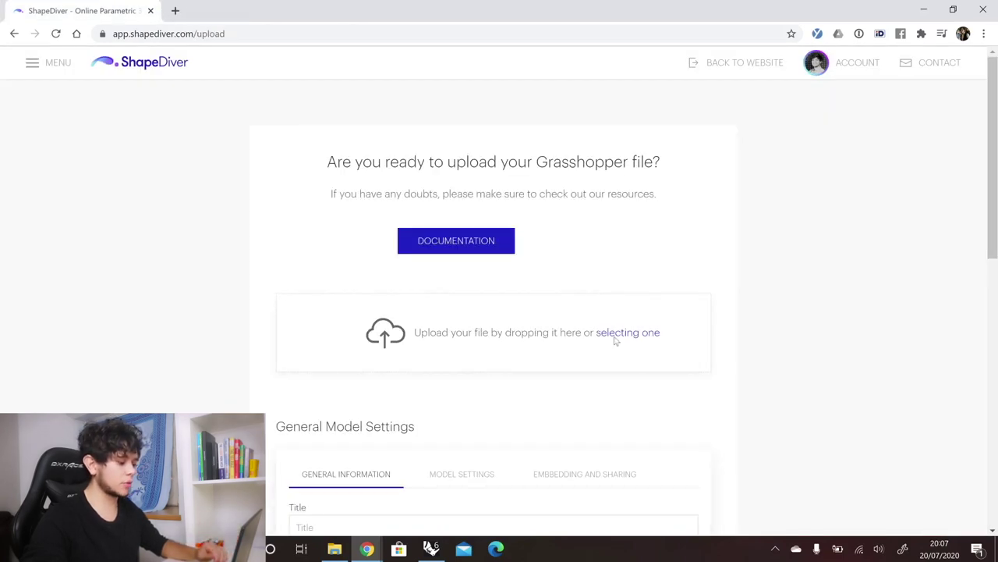
# - Drop TableTutorial_Master.gh from File Explorer into the upload area
pyautogui.click(334, 548)
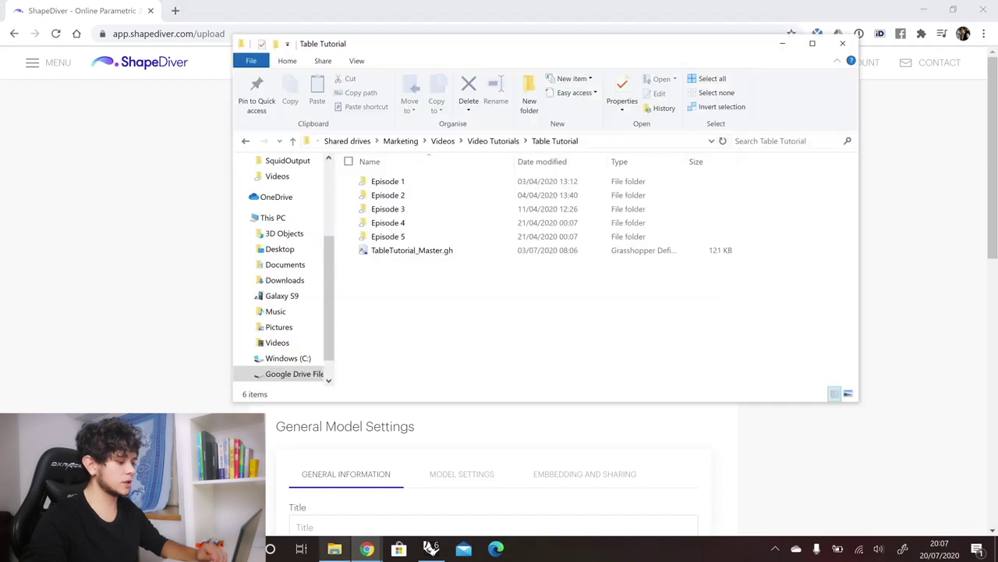
pyautogui.moveTo(418, 43); pyautogui.dragTo(721, 103)
pyautogui.moveTo(714, 310); pyautogui.dragTo(429, 341)
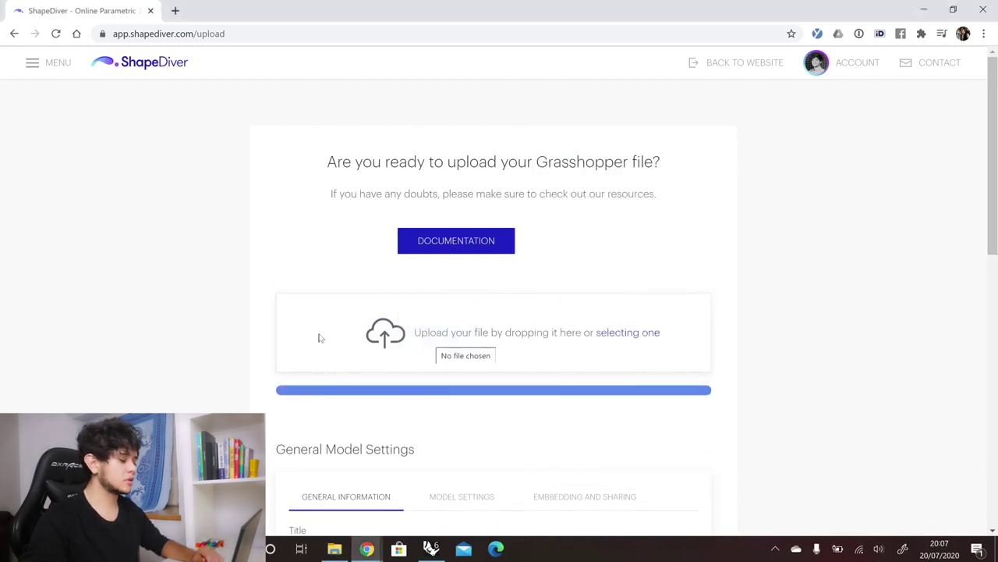
# - Title the model 'Table Tutorial', step through Model Settings, keep it private and publish
pyautogui.scroll(-2, 390, 298)
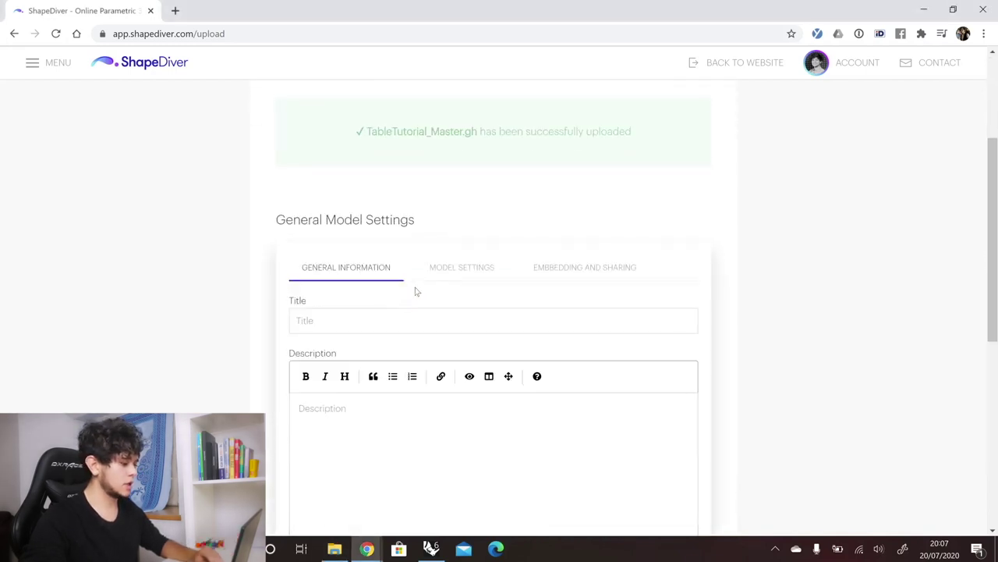
pyautogui.scroll(-1, 414, 289)
pyautogui.click(415, 255)
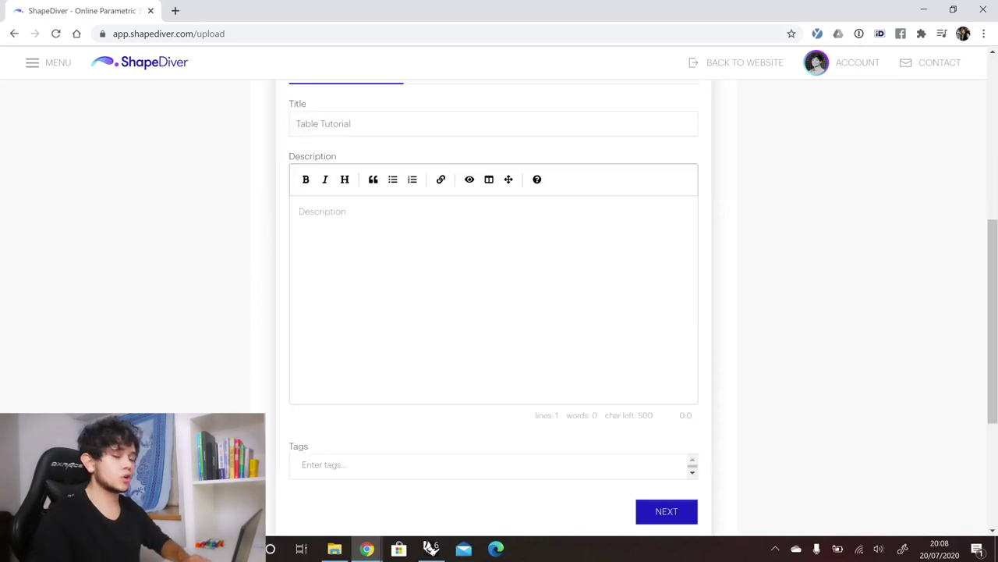
pyautogui.scroll(-1, 390, 426)
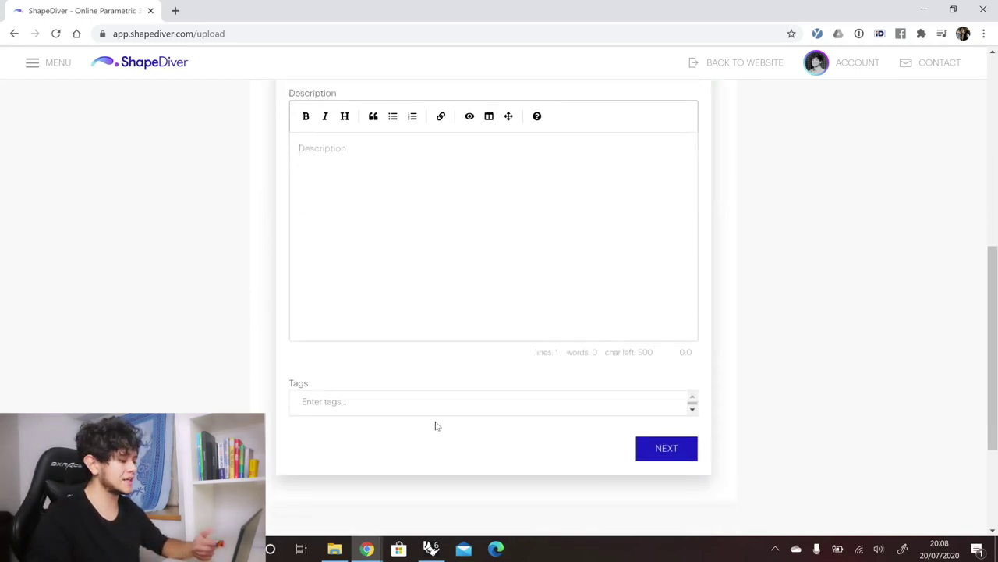
pyautogui.click(691, 450)
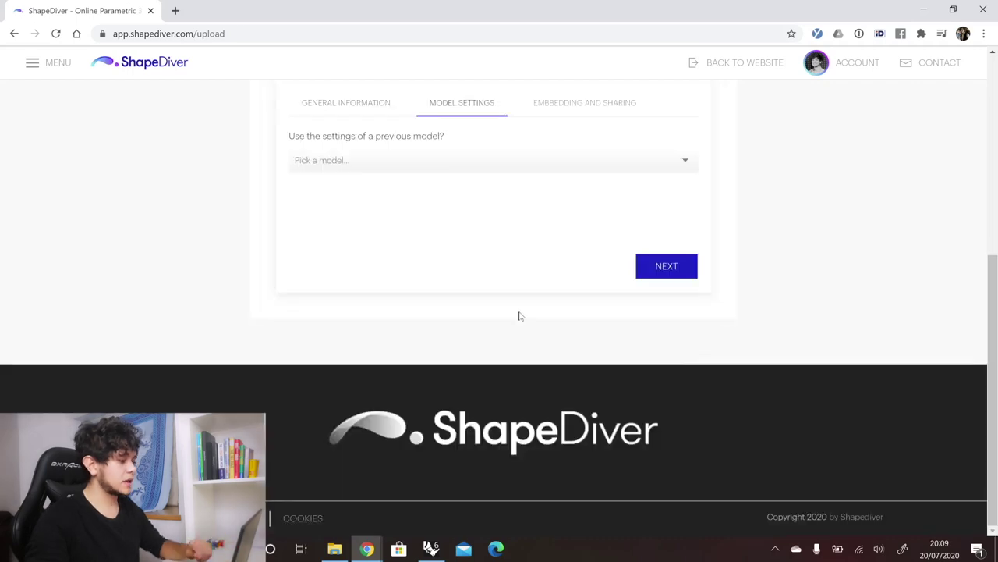
pyautogui.scroll(1, 517, 314)
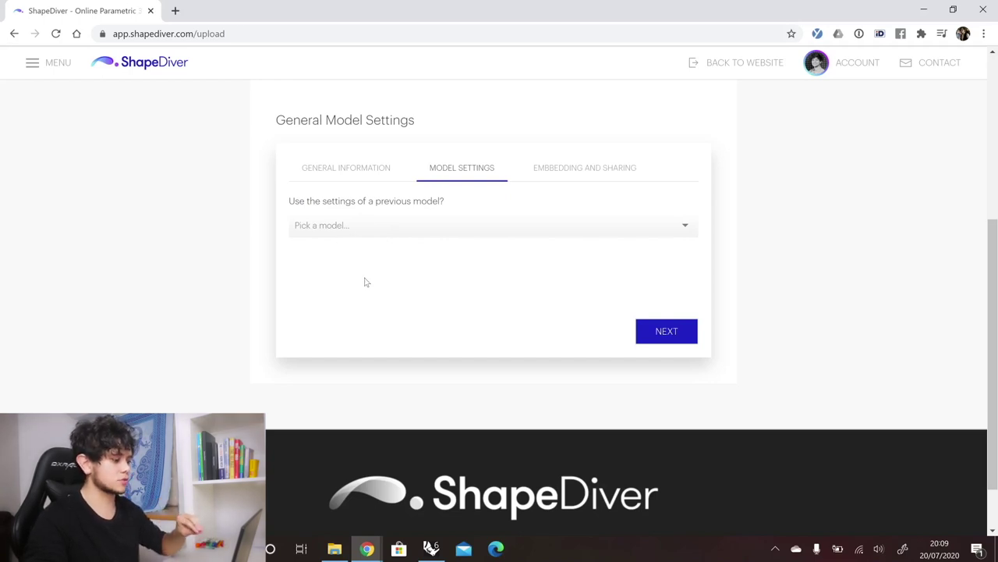
pyautogui.press('Return')
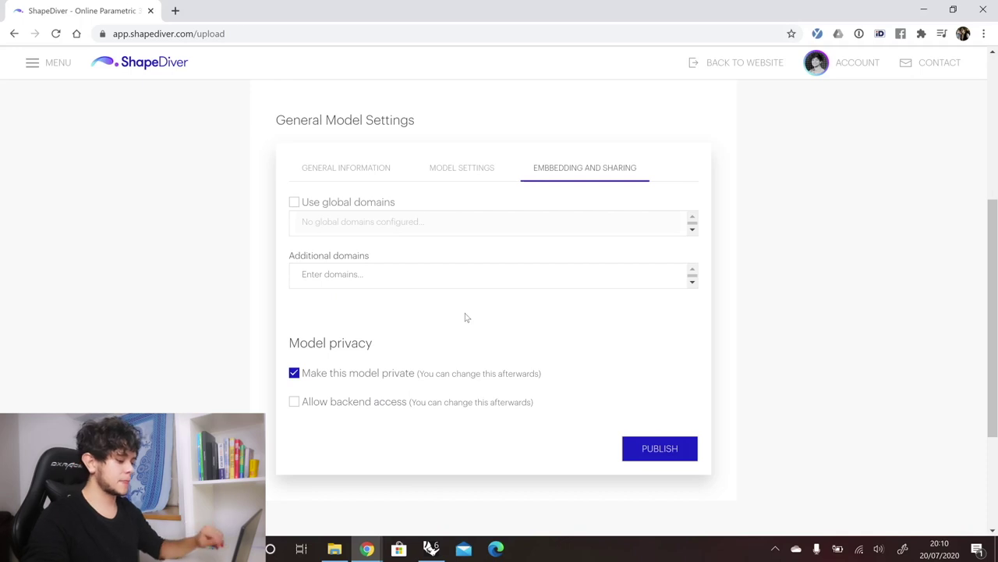
pyautogui.click(664, 456)
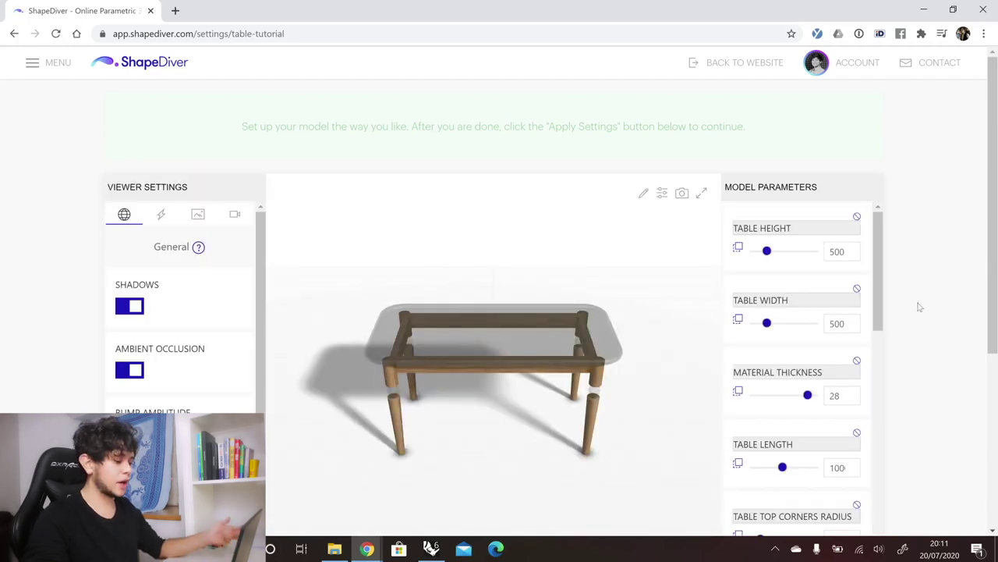
# - Orbit the published table to an oblique, side-on view, then switch to Rhino and Grasshopper
pyautogui.scroll(-2, 959, 268)
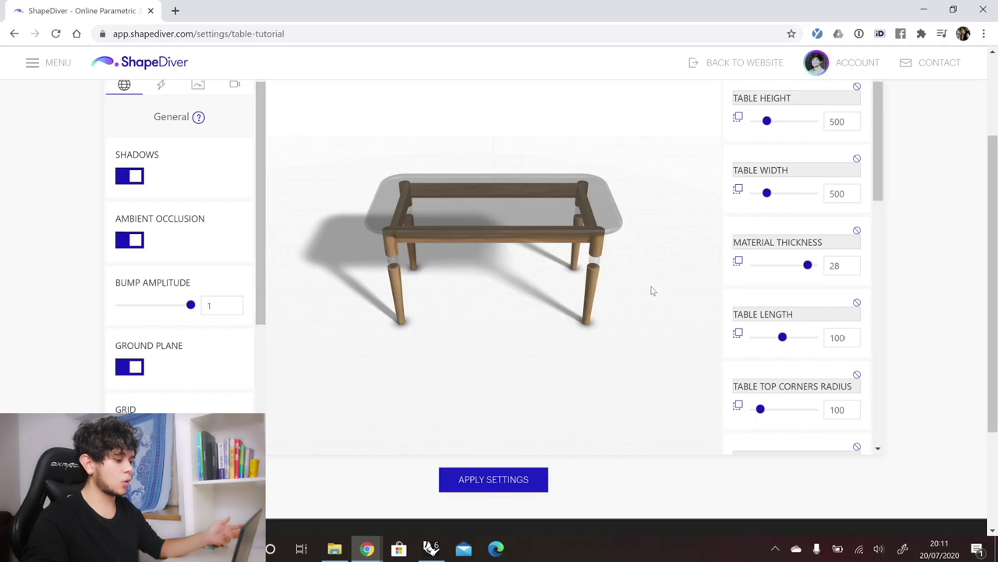
pyautogui.moveTo(652, 290); pyautogui.dragTo(481, 289)
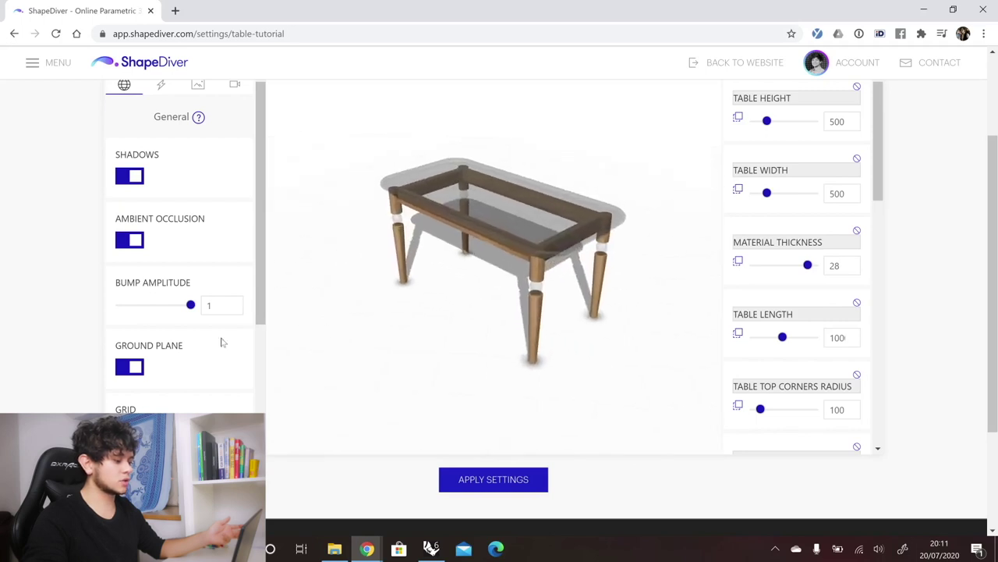
pyautogui.scroll(1, 185, 341)
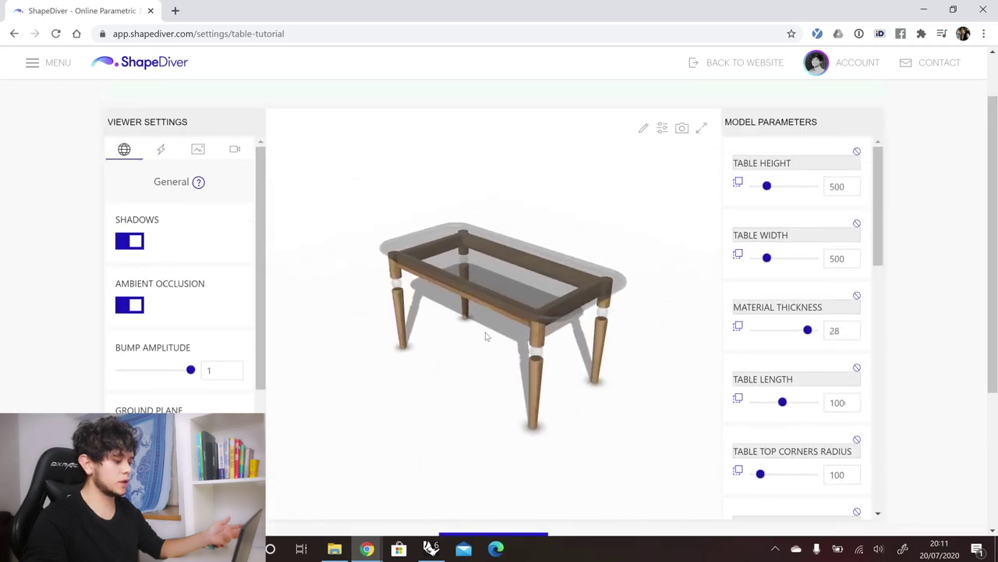
pyautogui.moveTo(485, 336); pyautogui.dragTo(475, 354)
pyautogui.hotkey('alt', 'Tab')
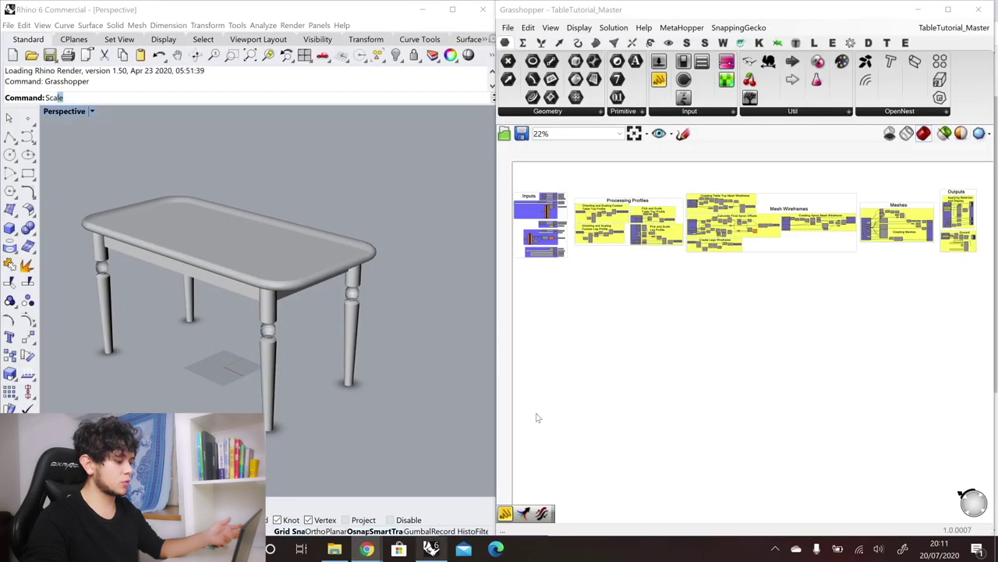
# - Orbit the Rhino table model and show the ShapeDiver component list in Grasshopper
pyautogui.moveTo(375, 294); pyautogui.dragTo(244, 353, button='right')
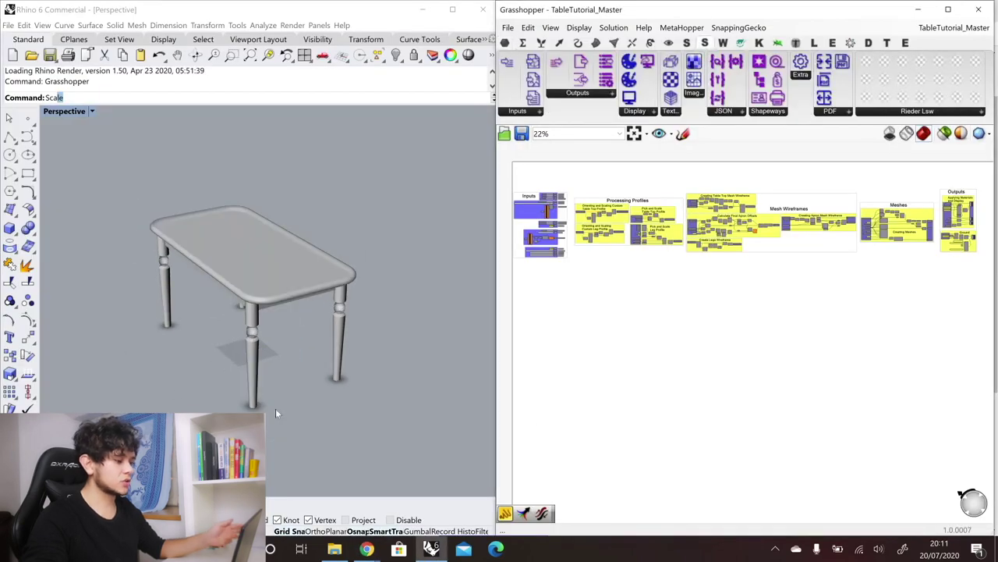
pyautogui.click(643, 111)
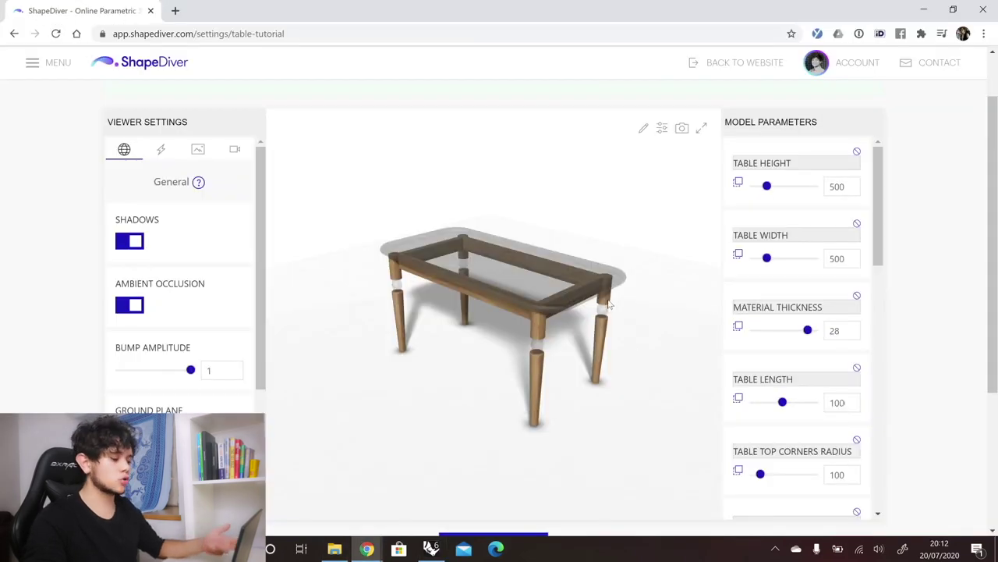
pyautogui.moveTo(582, 333); pyautogui.dragTo(538, 373)
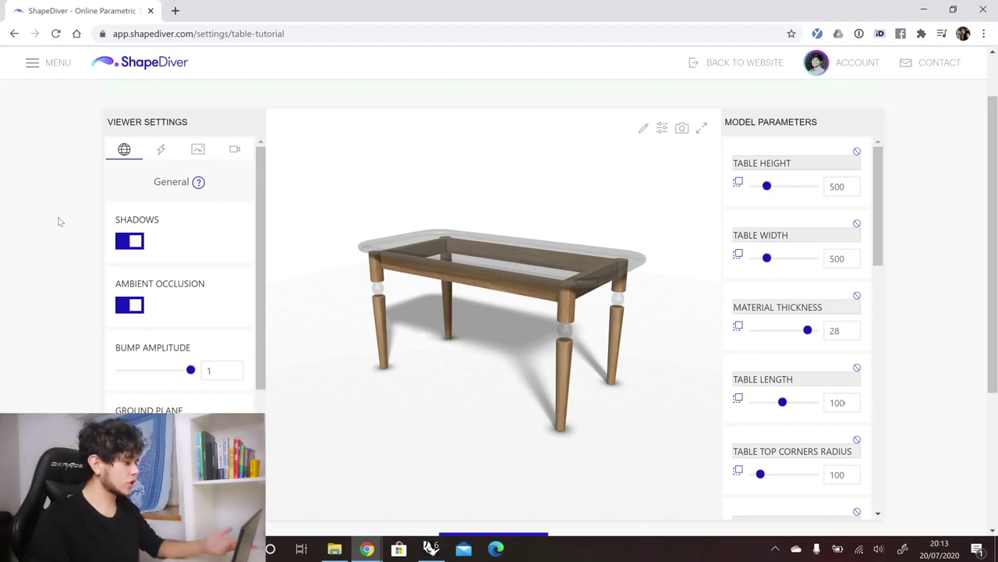
pyautogui.click(131, 242)
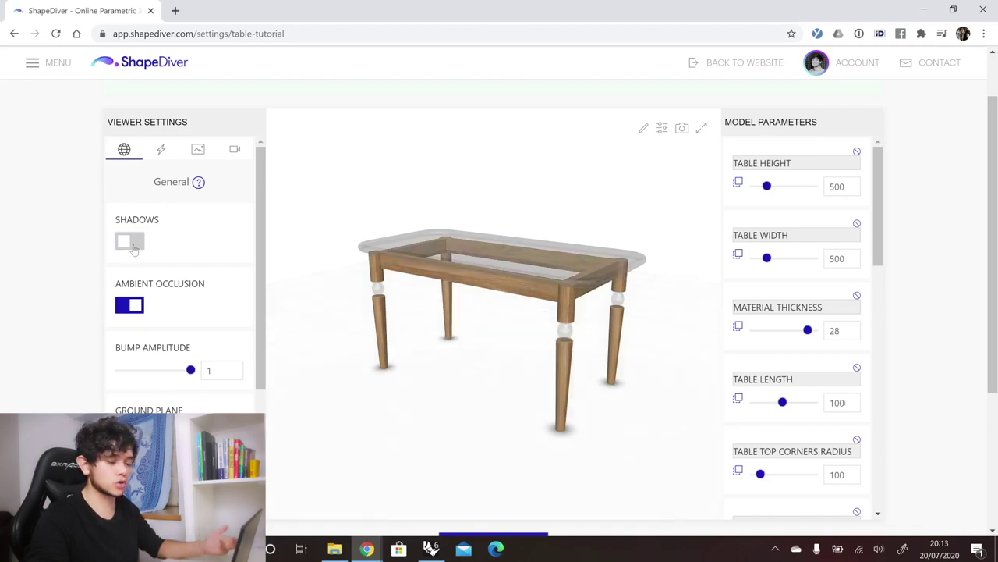
pyautogui.click(133, 245)
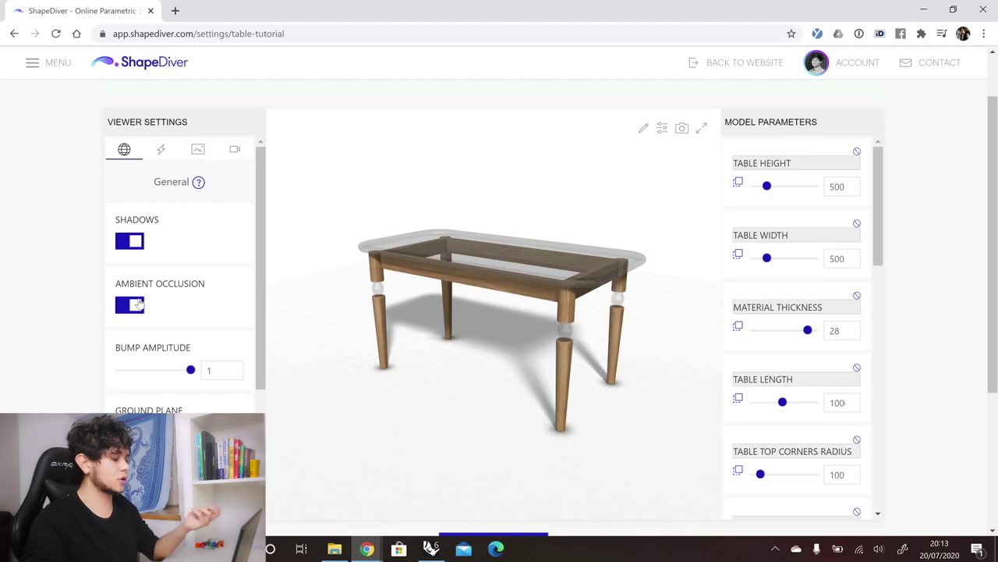
pyautogui.click(134, 305)
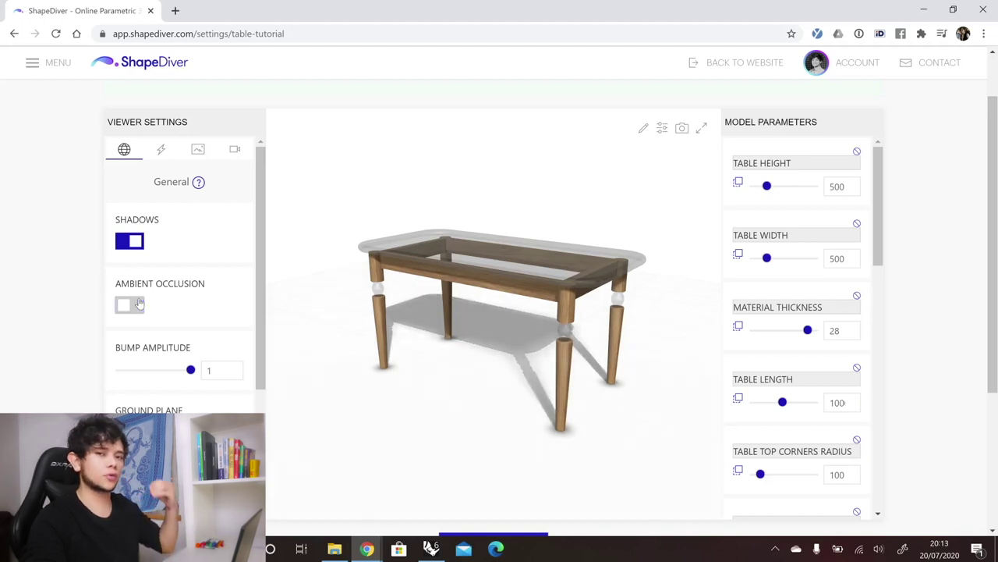
pyautogui.click(134, 305)
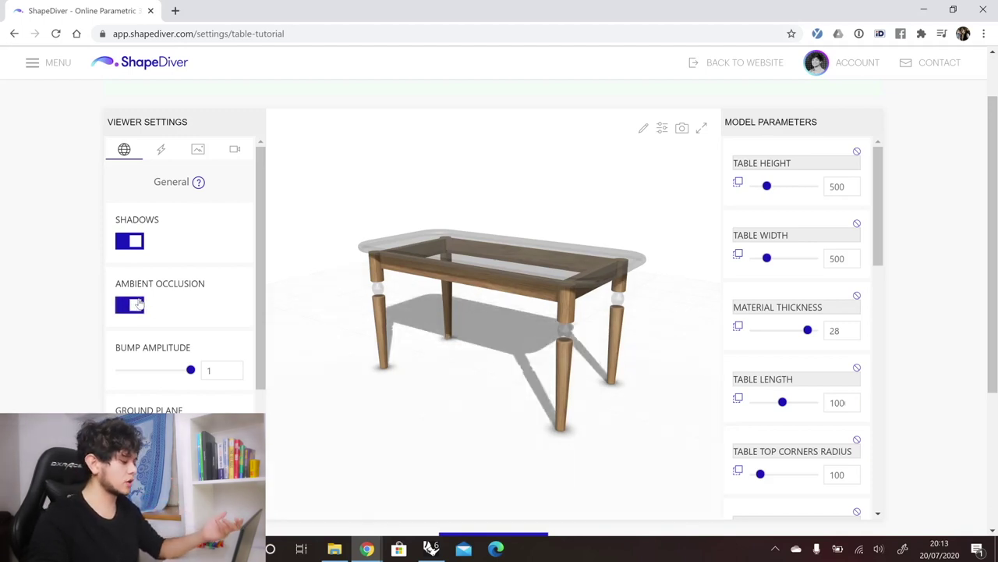
pyautogui.scroll(-1, 156, 305)
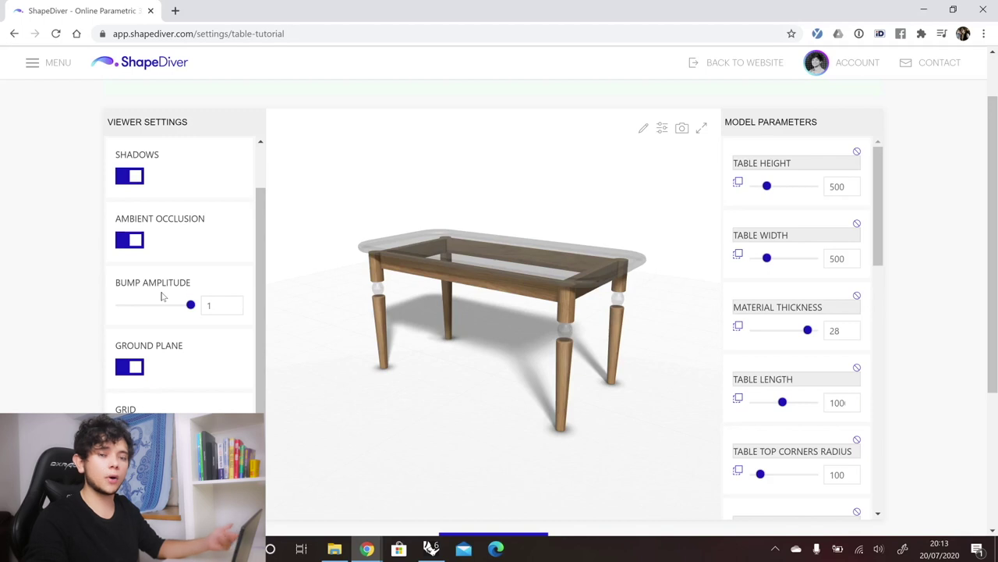
pyautogui.scroll(-1, 162, 297)
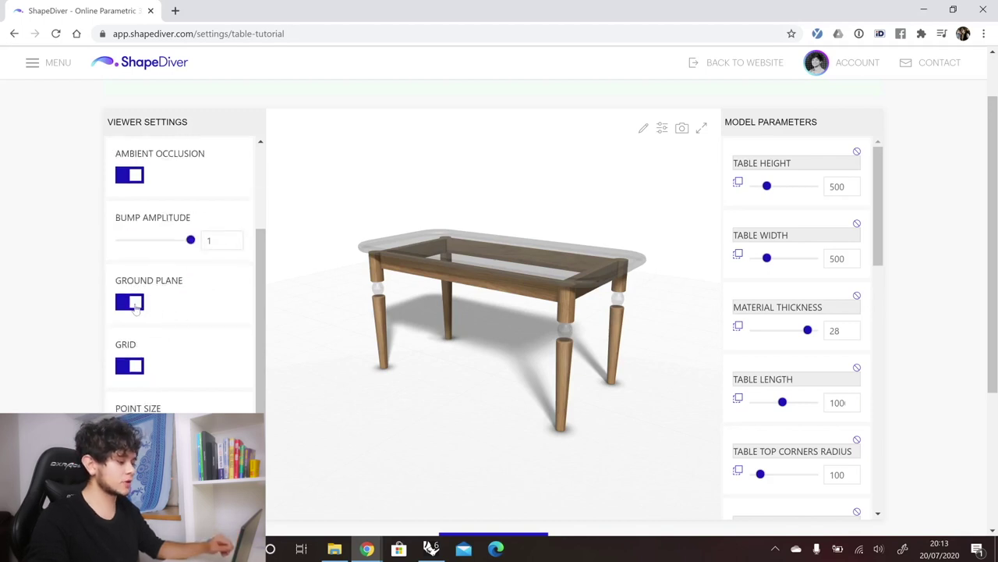
pyautogui.click(133, 304)
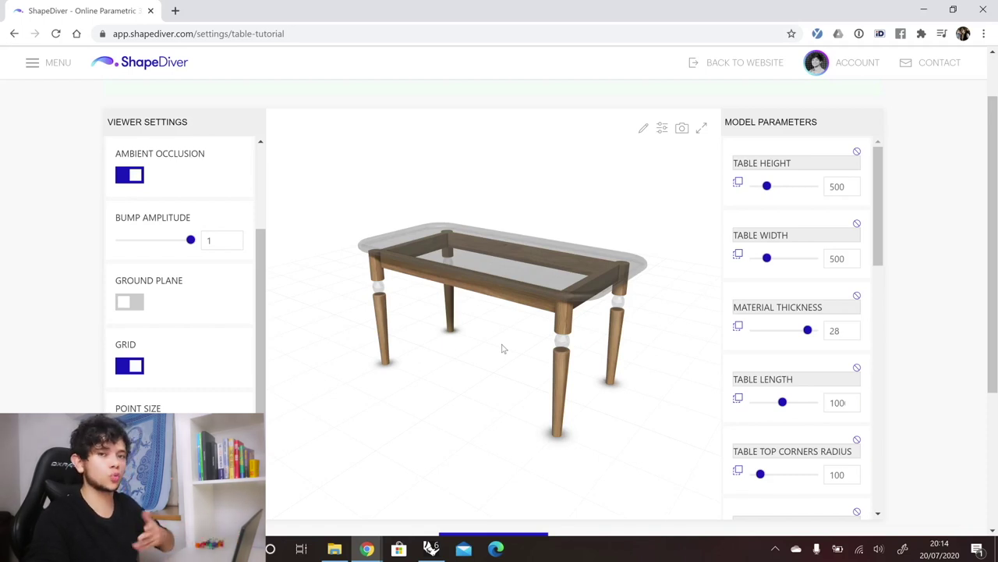
pyautogui.click(131, 302)
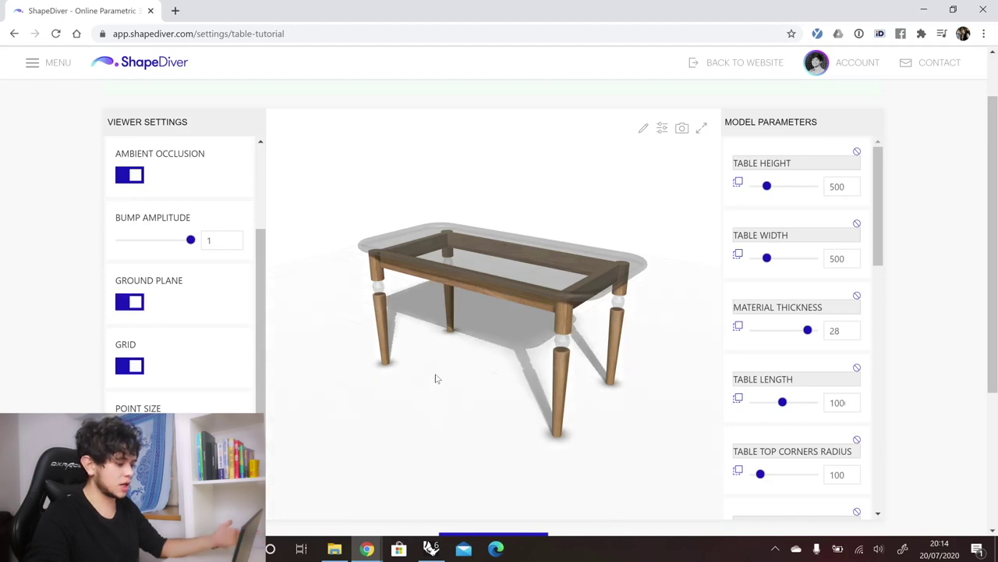
pyautogui.moveTo(434, 377); pyautogui.dragTo(463, 381)
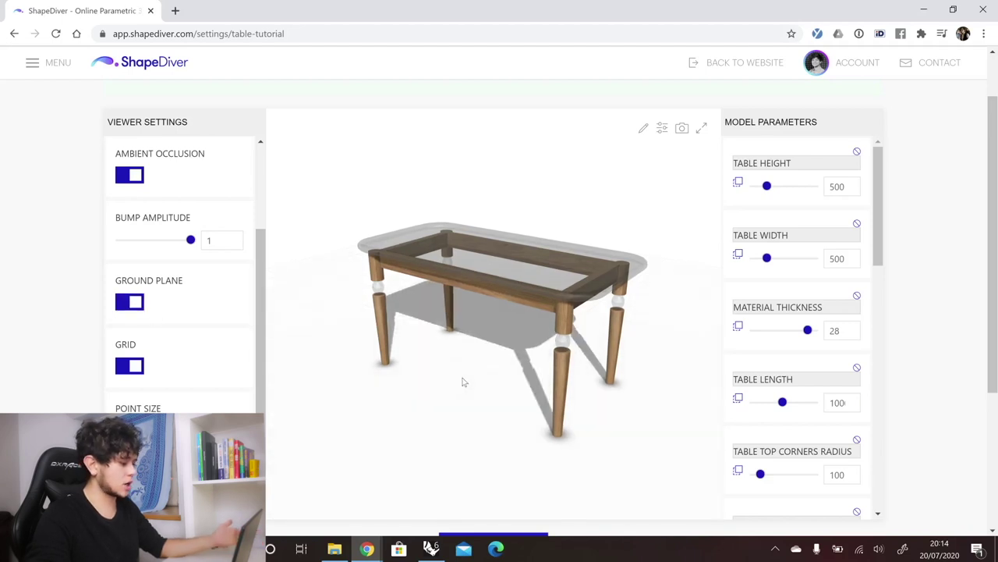
pyautogui.click(134, 368)
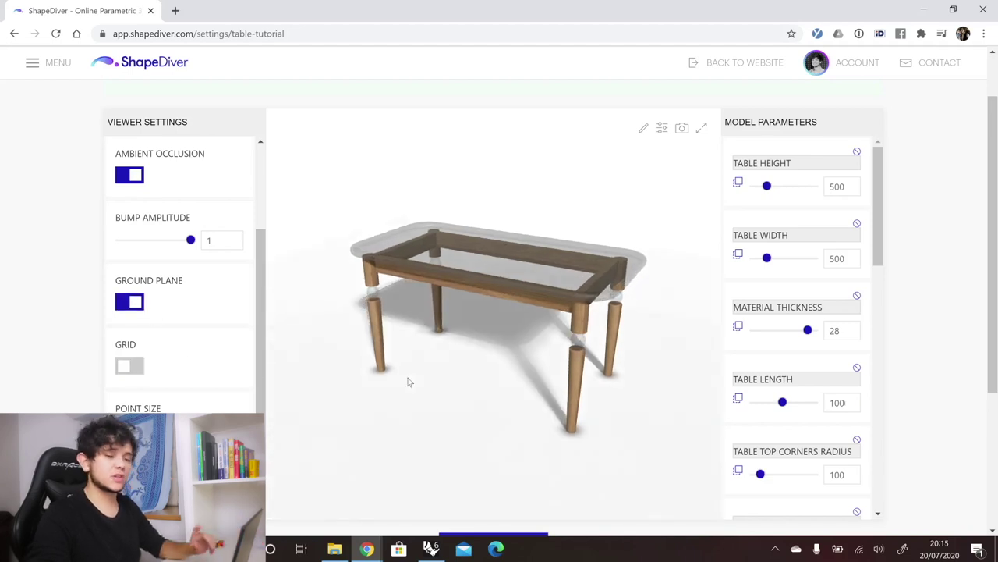
pyautogui.click(137, 368)
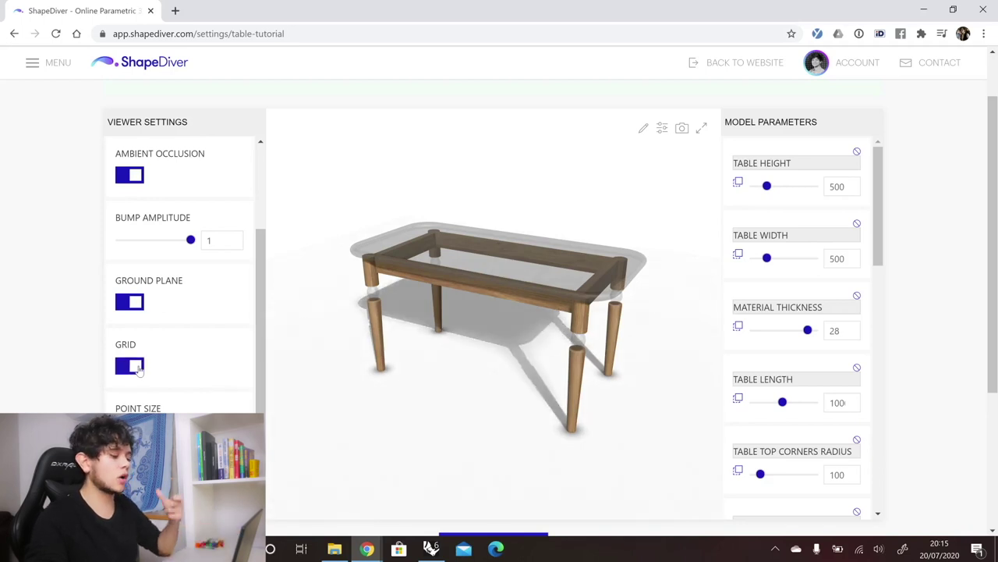
pyautogui.scroll(-1, 197, 358)
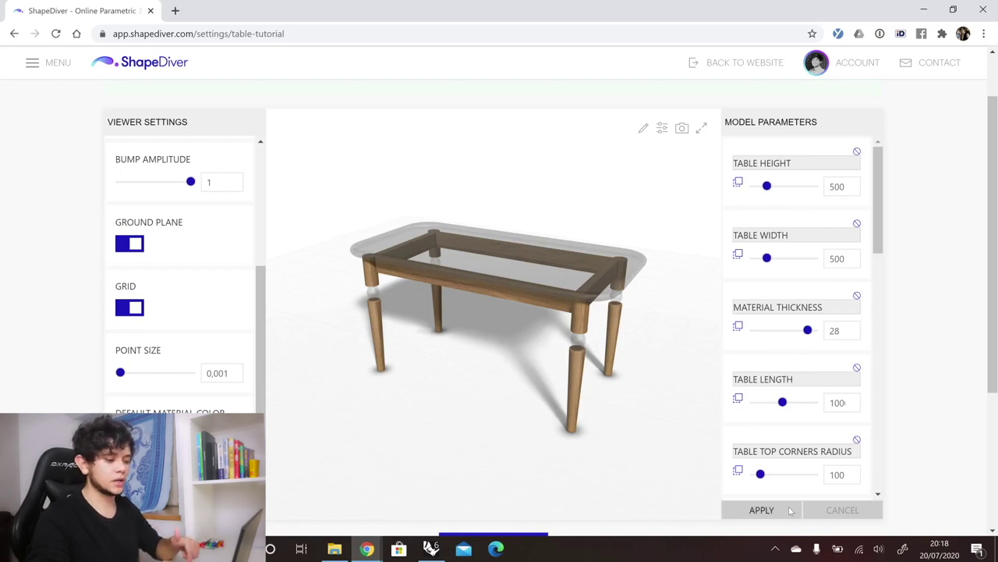
# - Apply the viewer settings, then set table width 700 and height 600 and apply
pyautogui.click(790, 511)
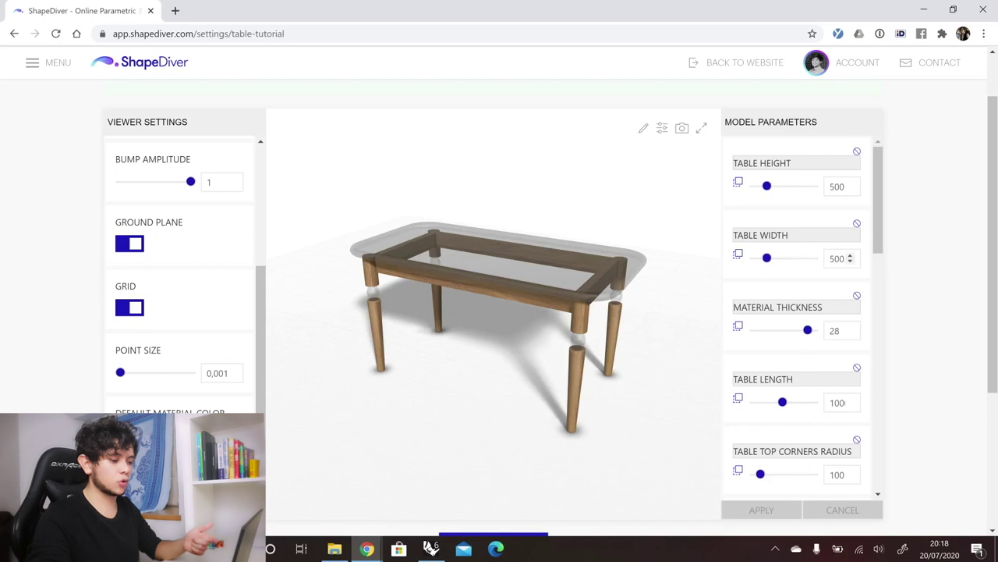
pyautogui.moveTo(837, 258); pyautogui.dragTo(830, 258)
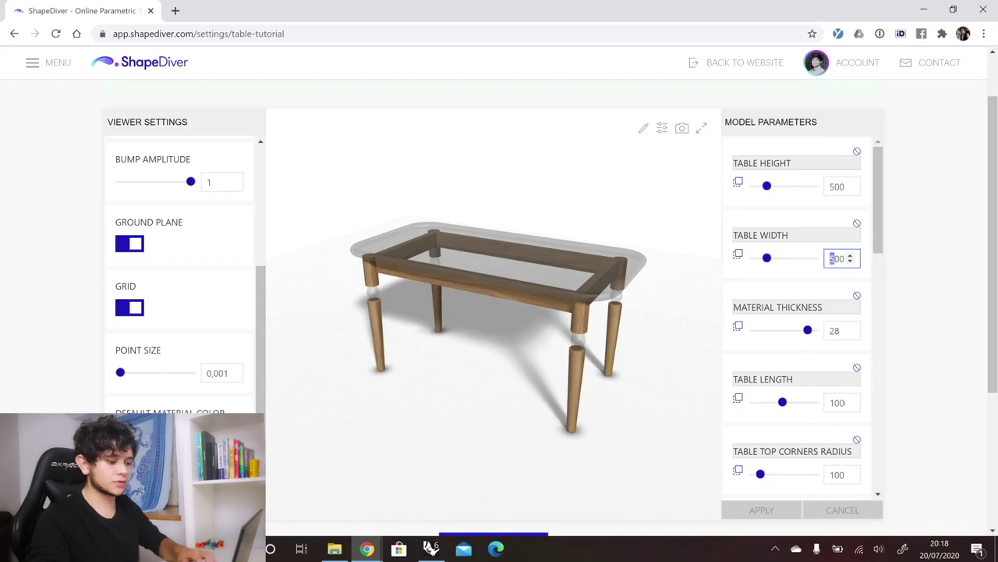
pyautogui.write('7')
pyautogui.moveTo(836, 187); pyautogui.dragTo(829, 186)
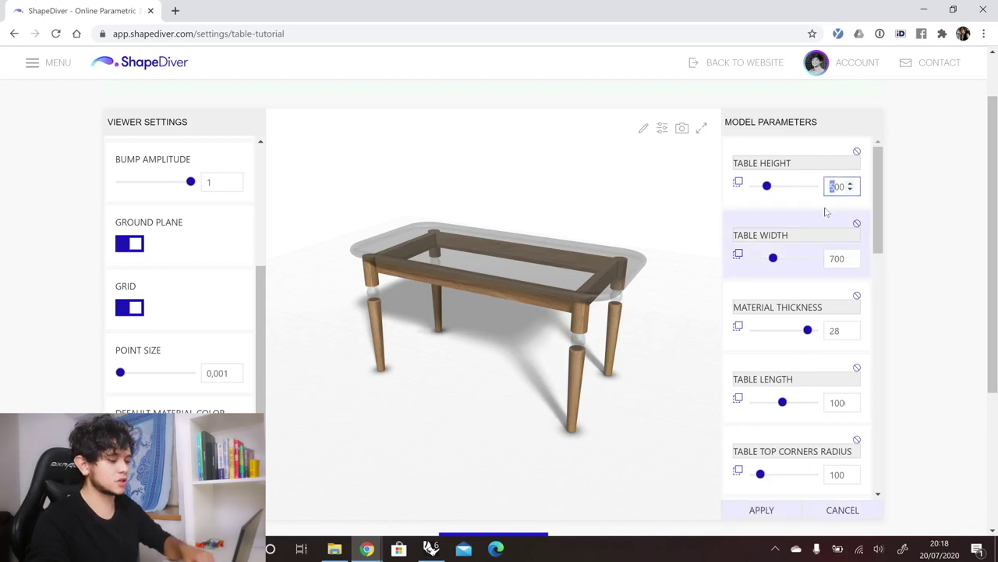
pyautogui.write('6')
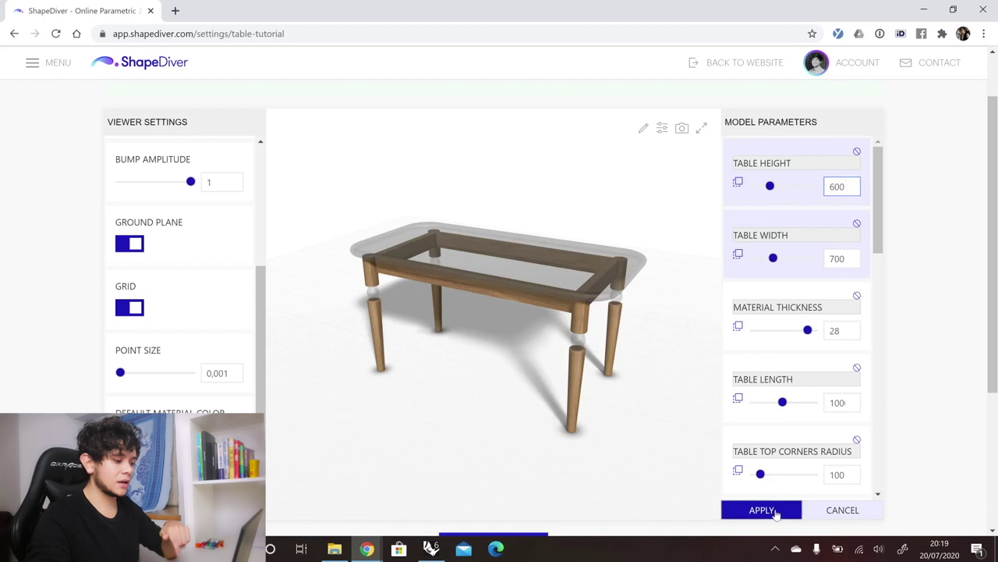
pyautogui.click(776, 511)
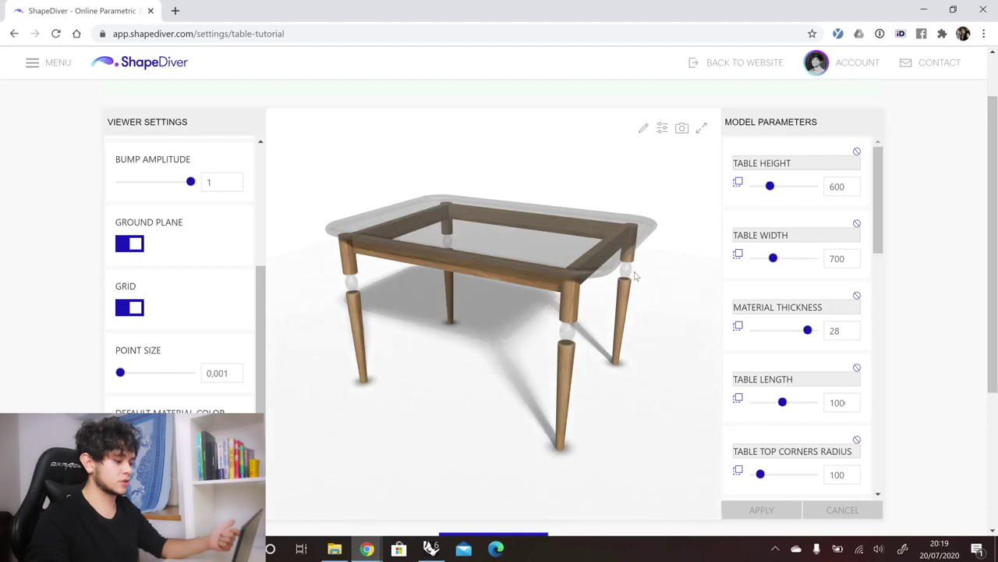
pyautogui.moveTo(635, 276); pyautogui.dragTo(562, 366)
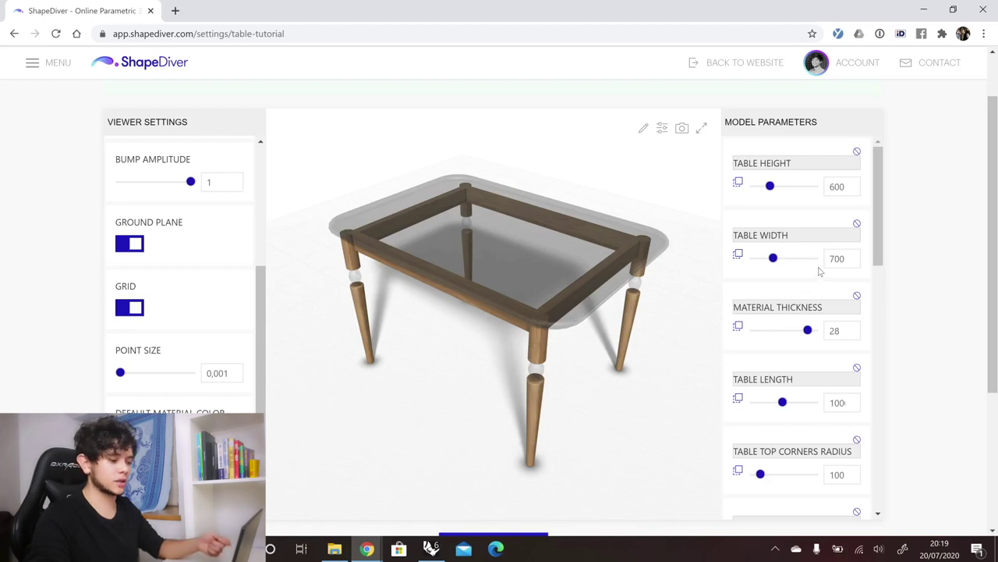
# - Reduce the table width to 600 and set the height back to 500
pyautogui.click(851, 262)
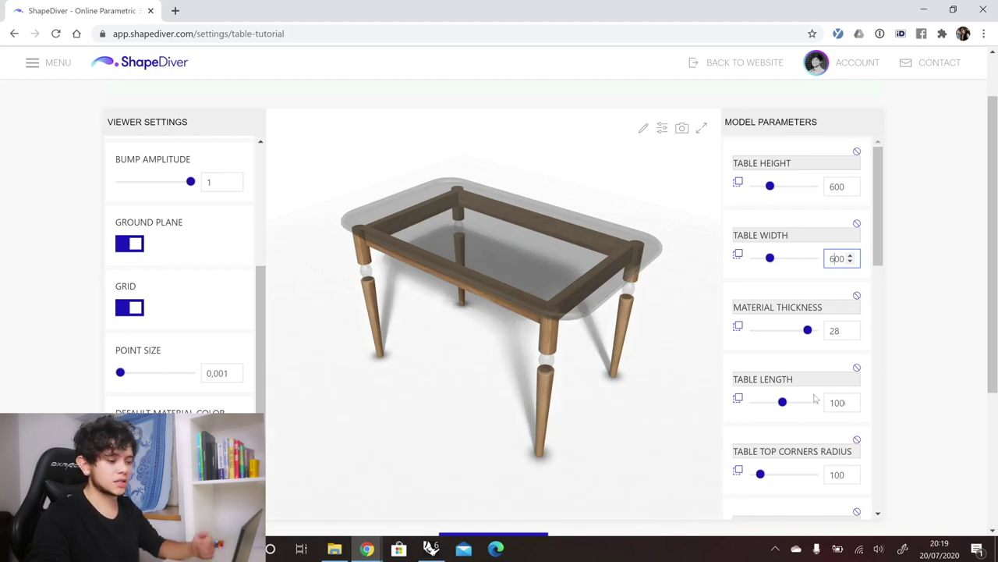
pyautogui.doubleClick(834, 187)
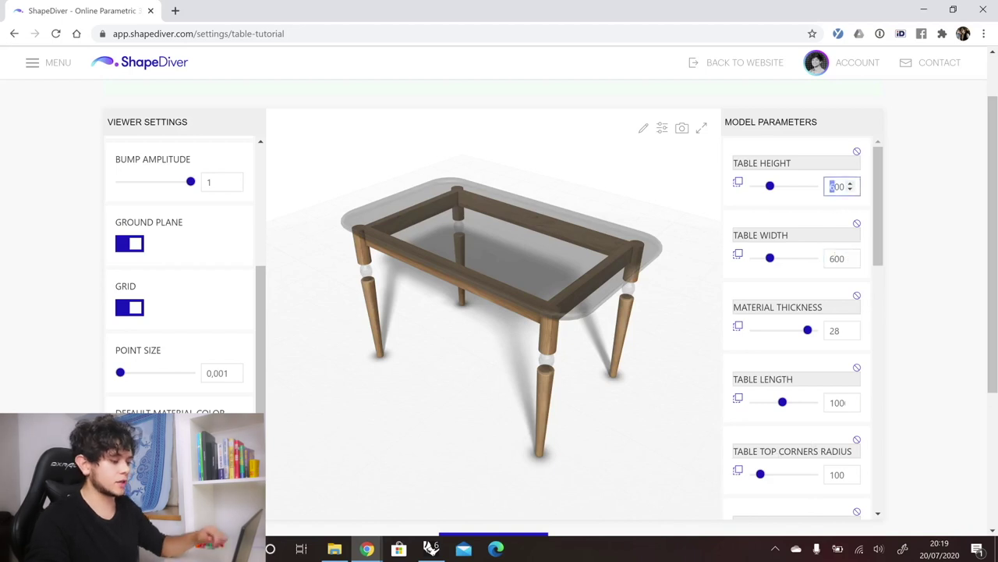
pyautogui.write('500')
pyautogui.press('Return')
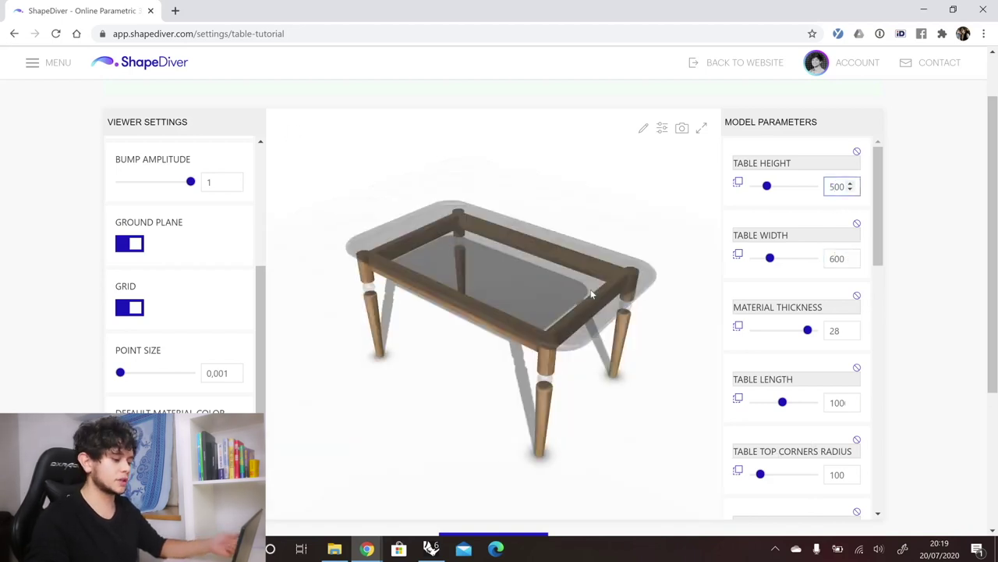
pyautogui.scroll(3, 189, 356)
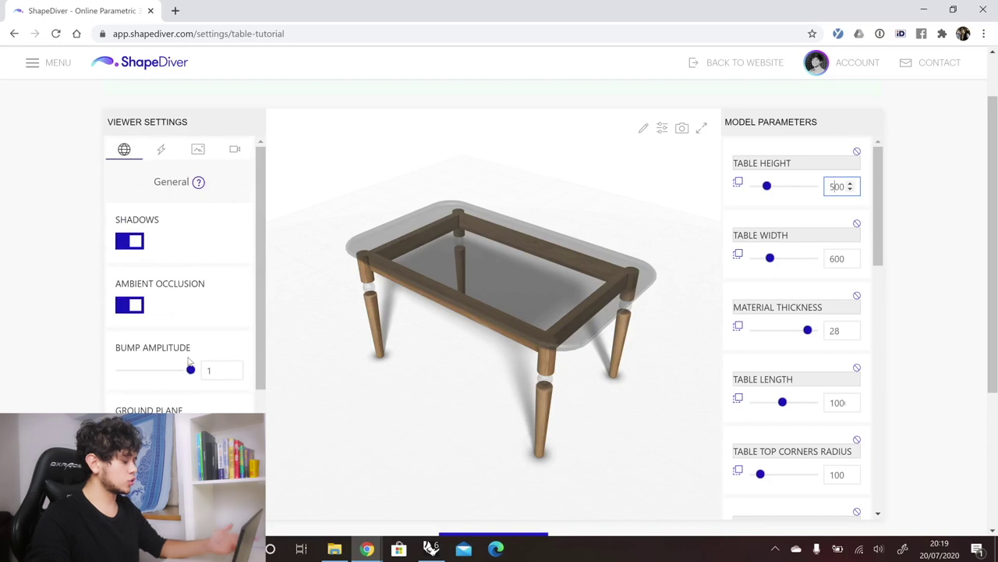
# - In Lighting, give the AMBIENT0 light a red colour
pyautogui.click(161, 156)
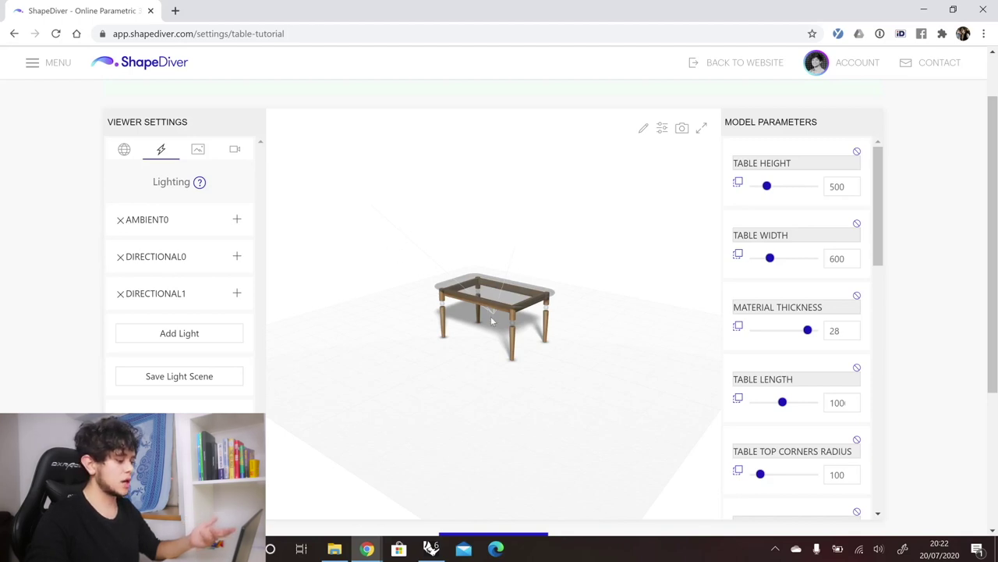
pyautogui.moveTo(491, 315); pyautogui.dragTo(499, 311)
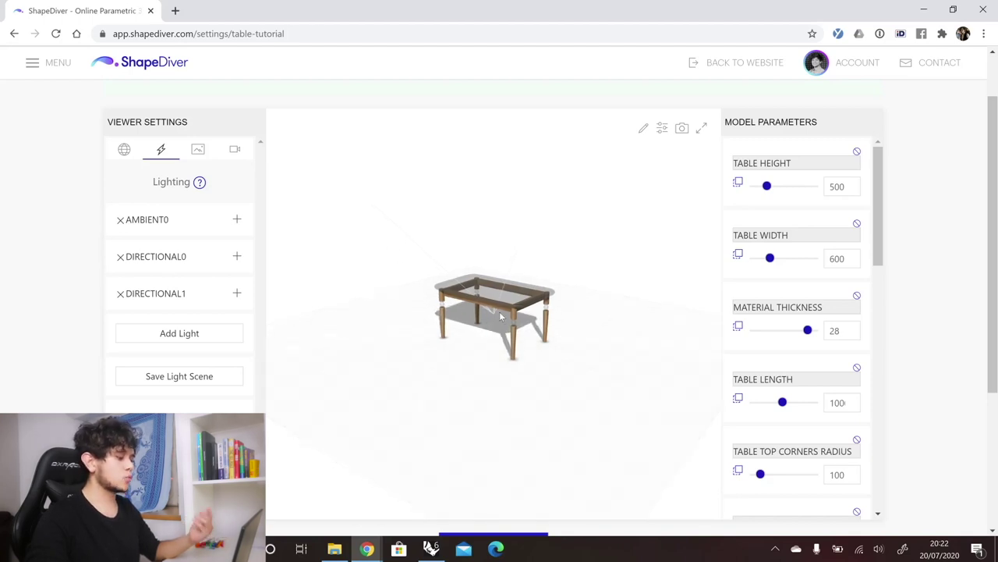
pyautogui.click(161, 223)
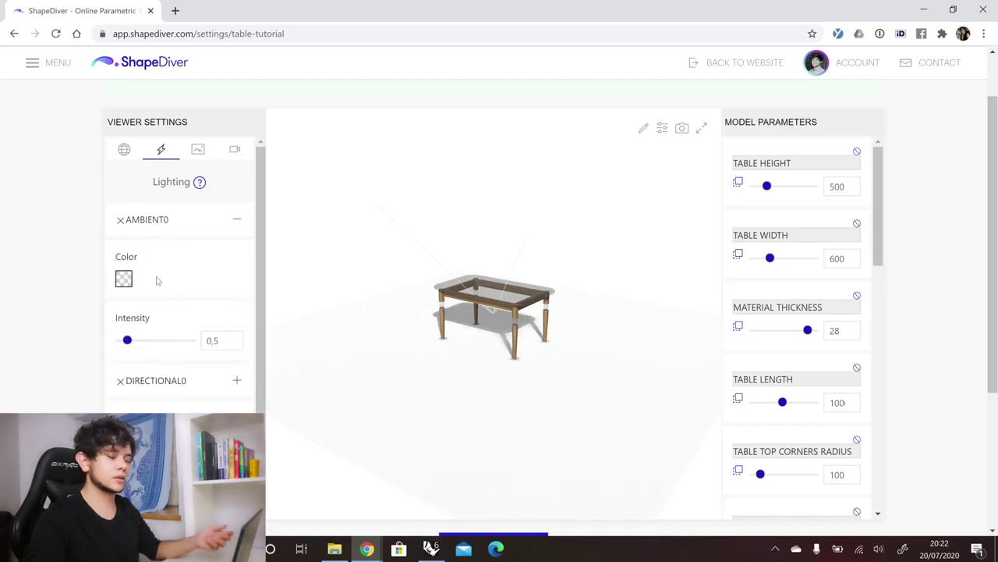
pyautogui.click(129, 282)
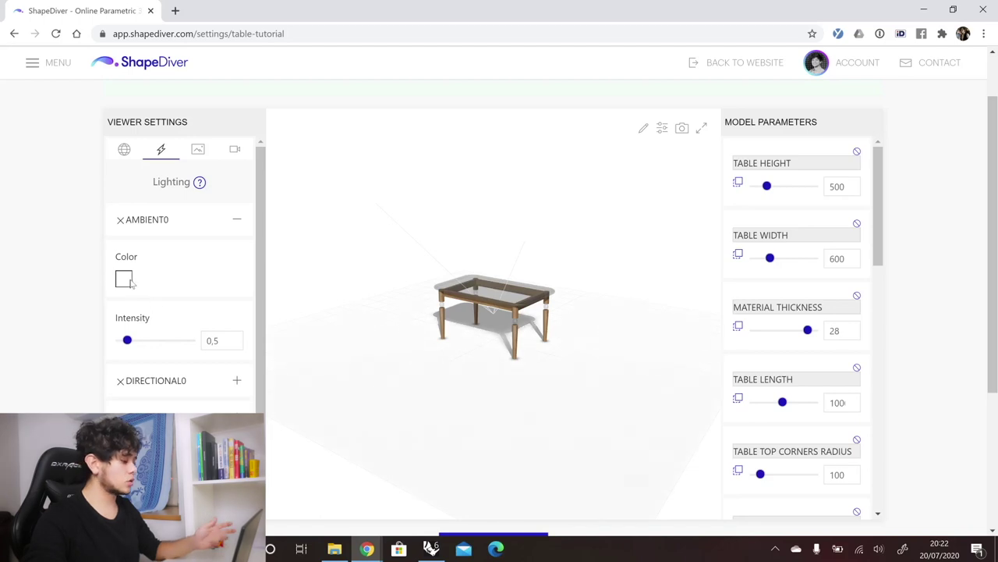
pyautogui.click(124, 279)
pyautogui.click(191, 295)
pyautogui.click(176, 268)
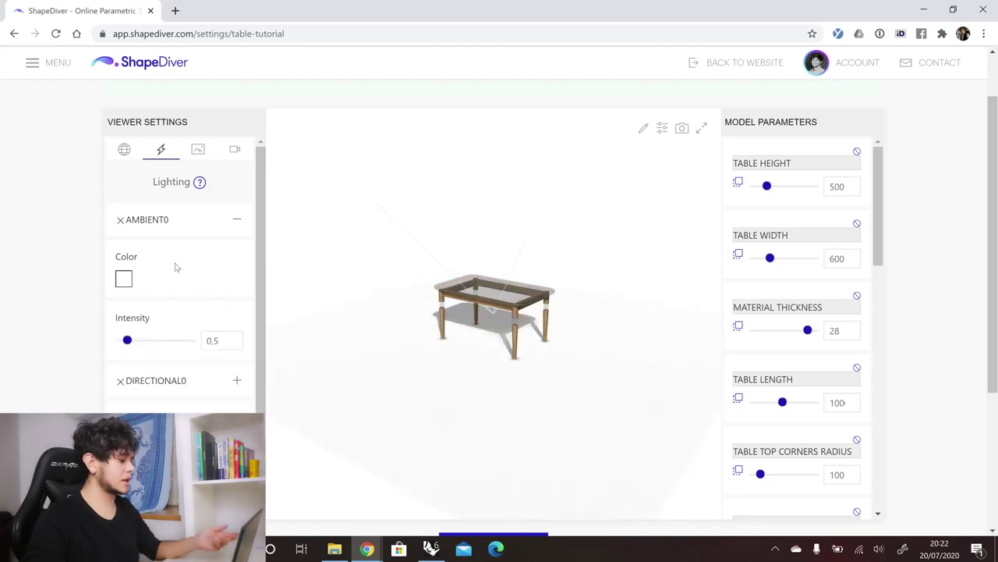
# - Adjust the ambient light intensity down to about 0,82 and expand DIRECTIONAL0's settings
pyautogui.moveTo(131, 344); pyautogui.dragTo(146, 340)
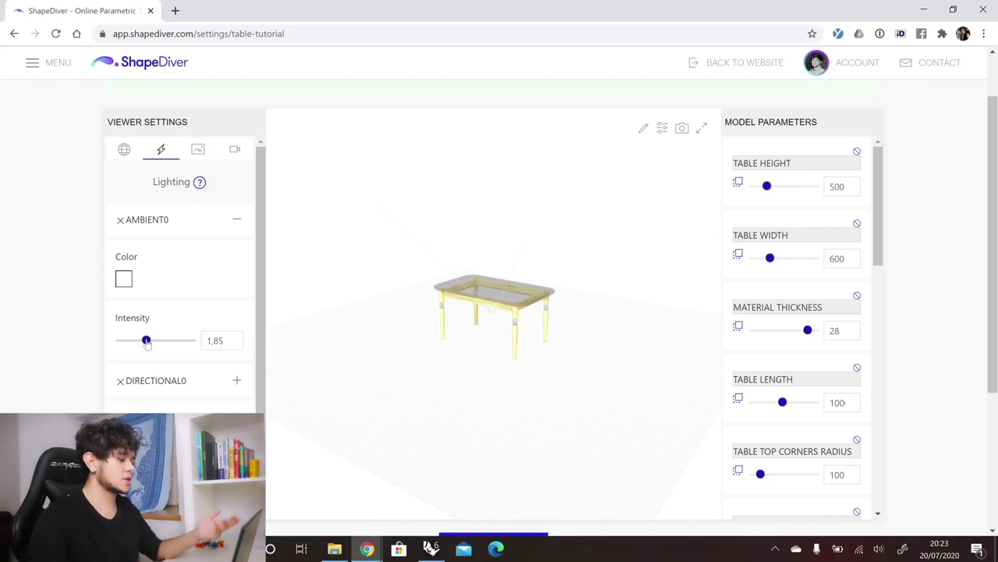
pyautogui.moveTo(146, 342); pyautogui.dragTo(131, 340)
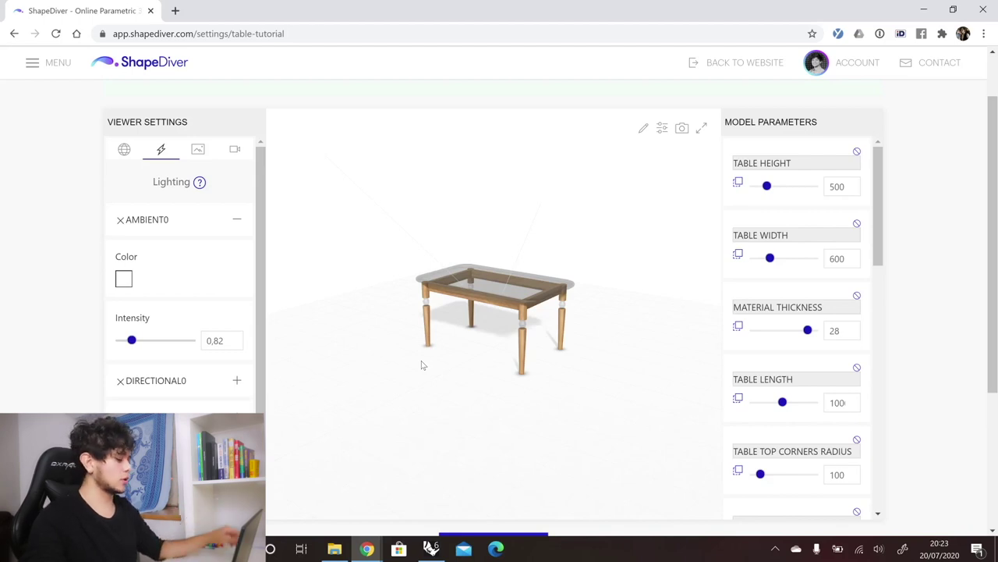
pyautogui.click(180, 380)
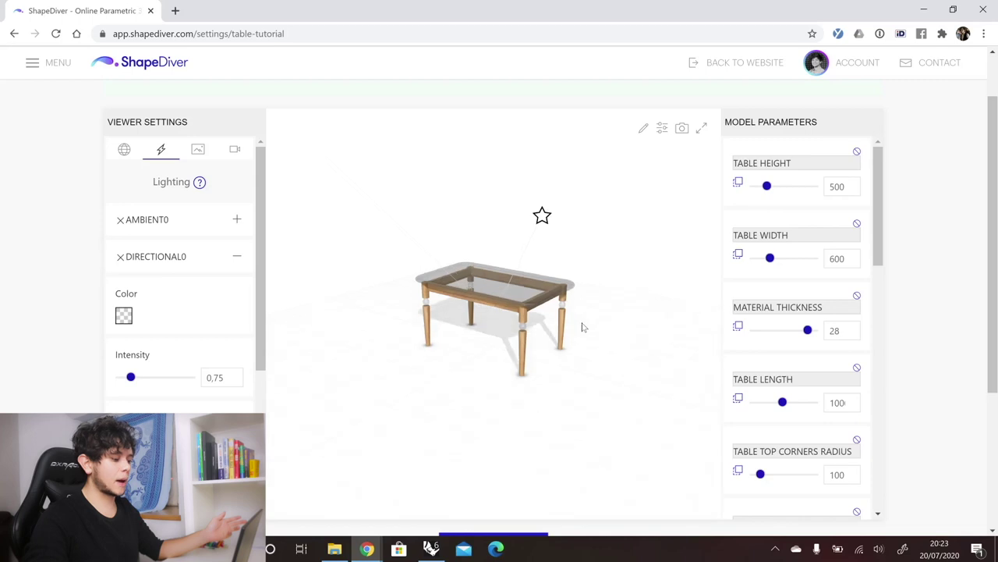
# - Move the directional light above the table's right corner and expand DIRECTIONAL1
pyautogui.moveTo(540, 203); pyautogui.dragTo(548, 281)
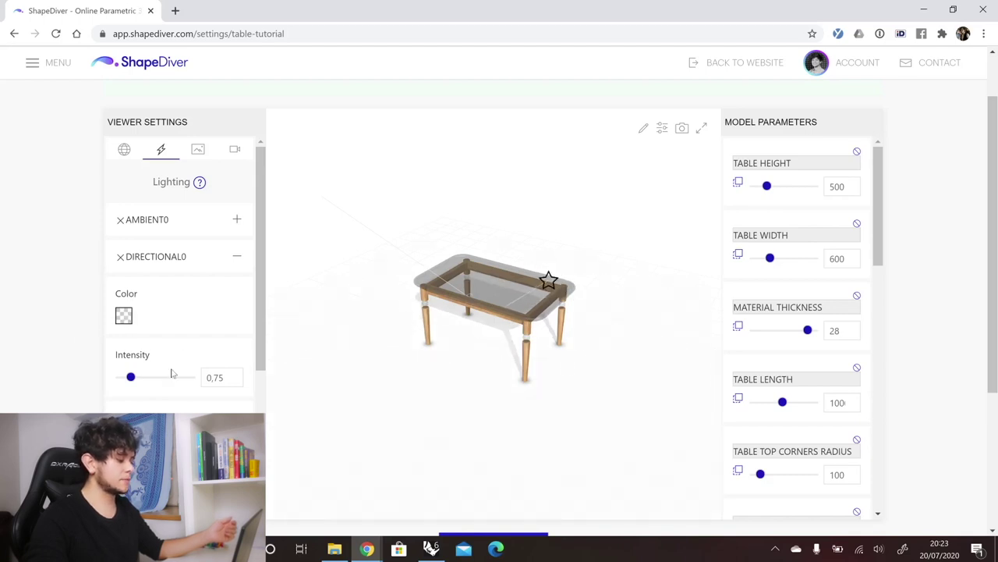
pyautogui.scroll(-3, 187, 342)
pyautogui.click(156, 395)
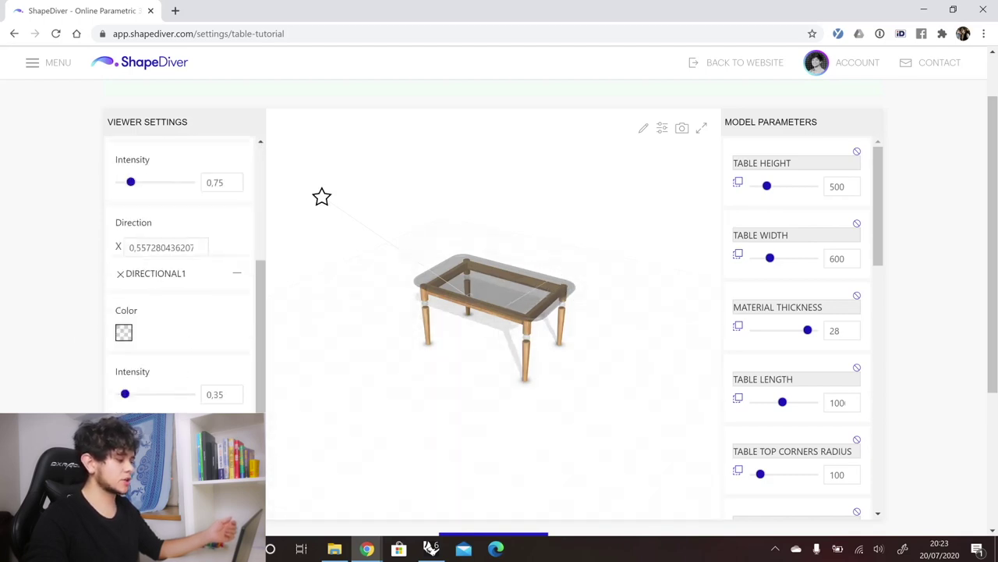
pyautogui.scroll(-3, 139, 227)
pyautogui.scroll(1, 182, 227)
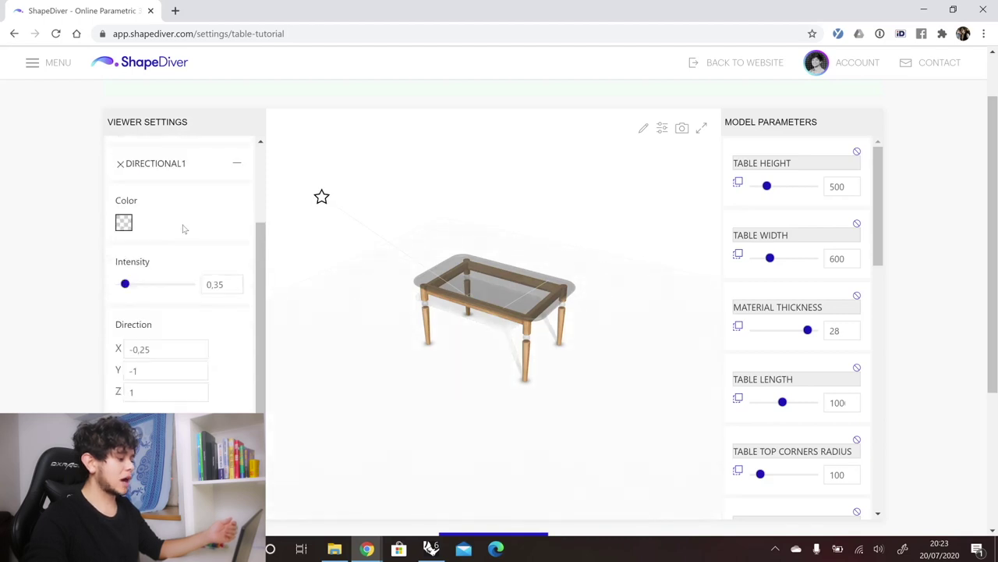
pyautogui.scroll(-1, 187, 257)
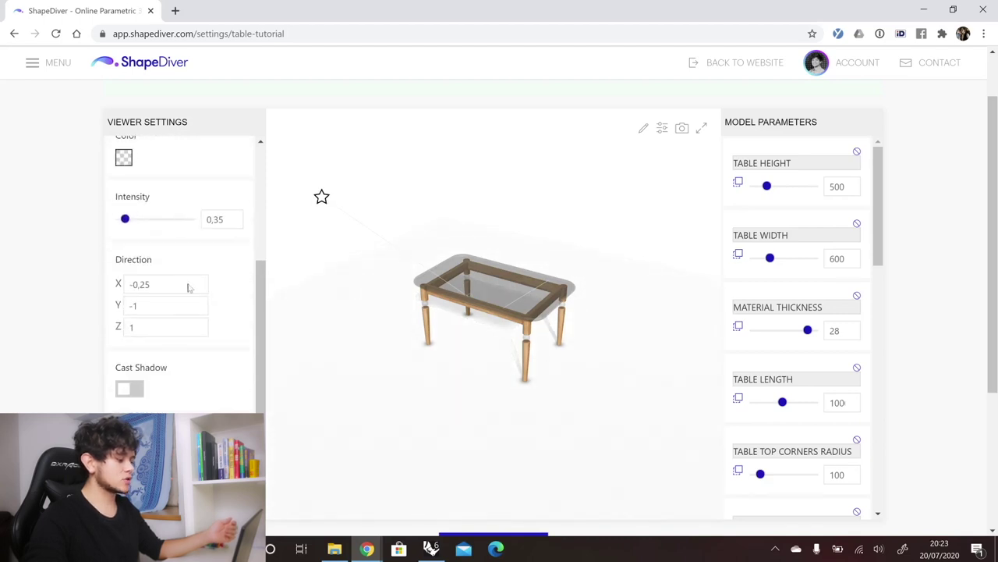
# - Turn off the light's shadow casting and start adding a new light
pyautogui.click(130, 389)
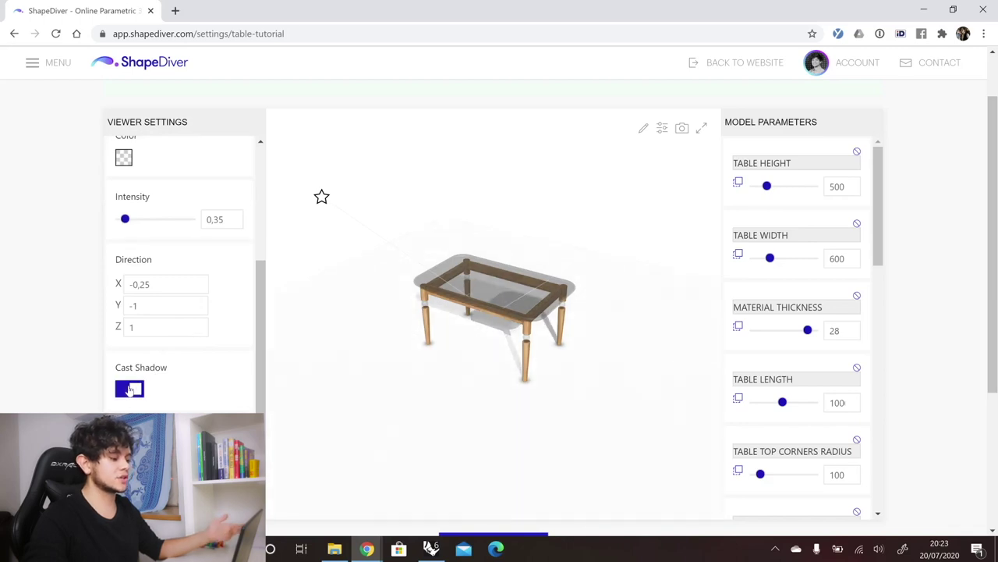
pyautogui.moveTo(402, 375); pyautogui.dragTo(446, 344)
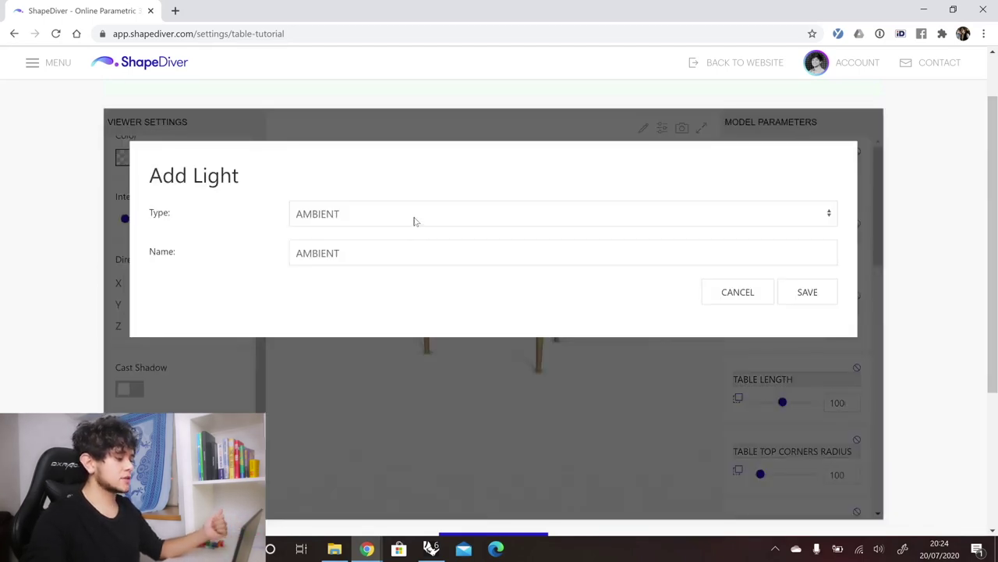
pyautogui.click(414, 218)
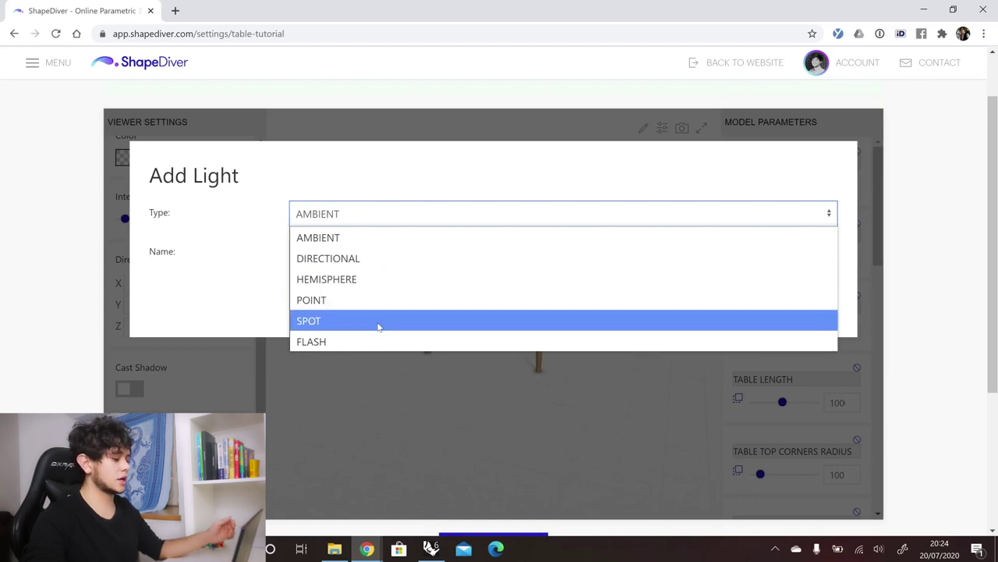
# - Save the new light with AMBIENT type, save the light scene, and return to the lights overview
pyautogui.press('Escape')
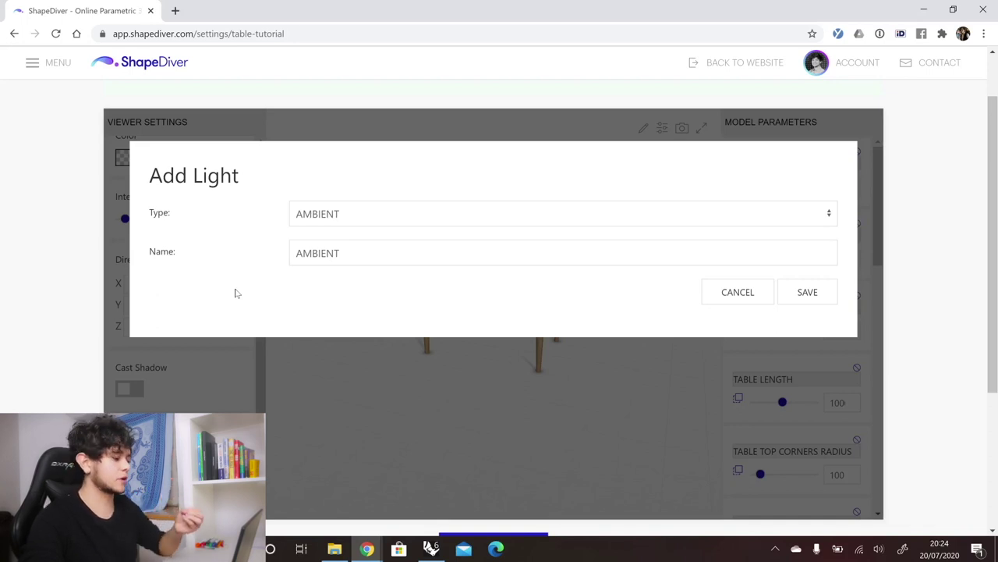
pyautogui.press('Tab')
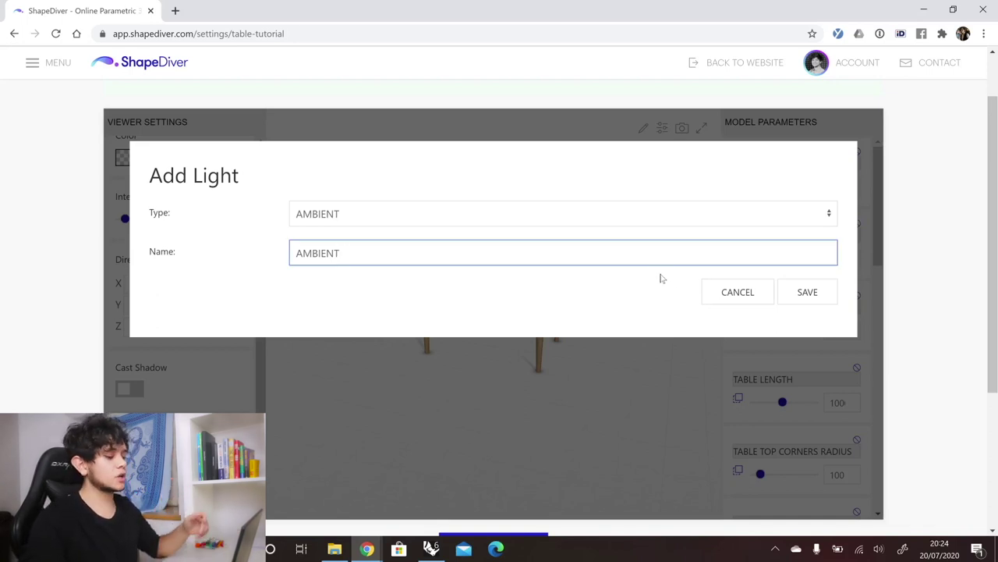
pyautogui.click(810, 297)
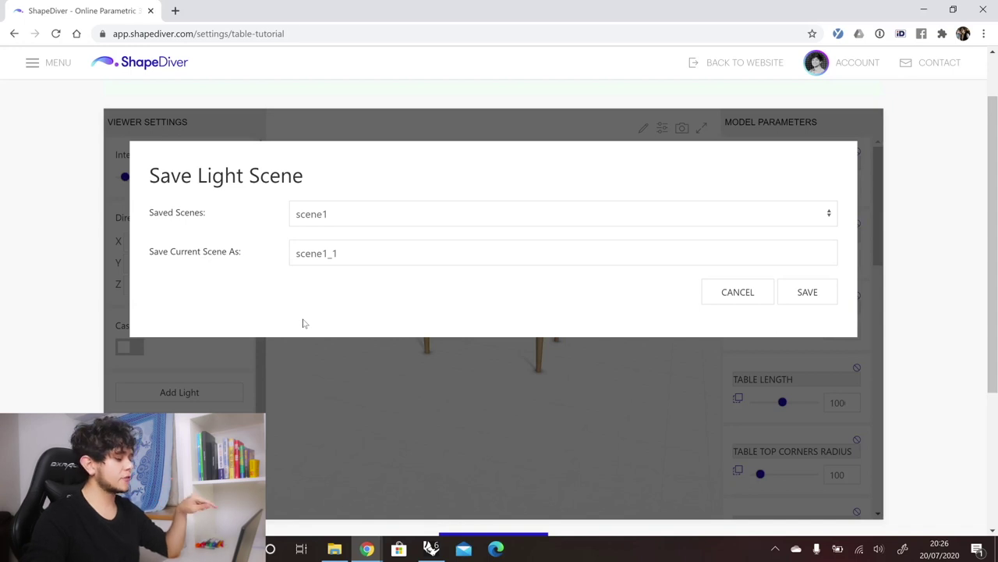
pyautogui.click(830, 305)
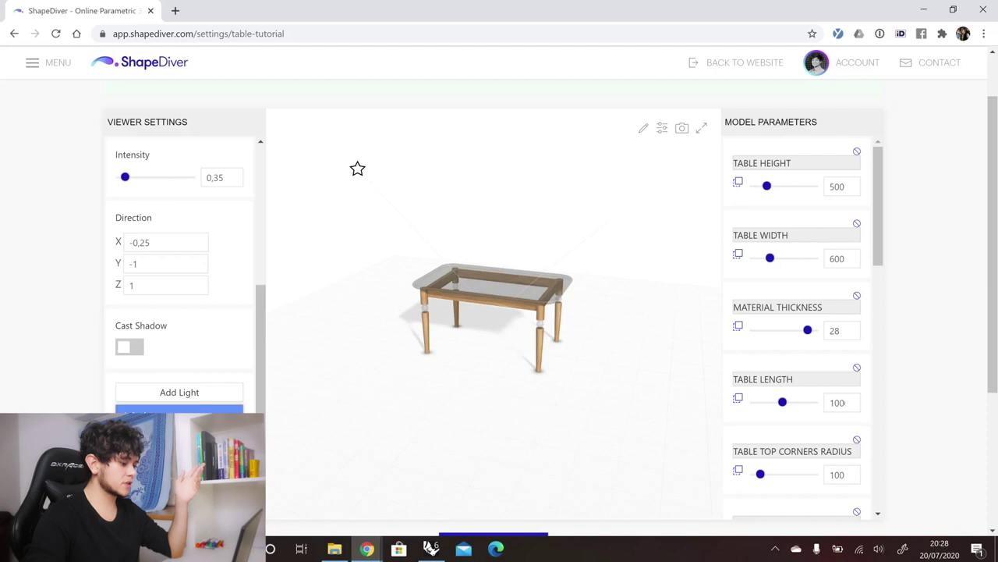
pyautogui.click(179, 409)
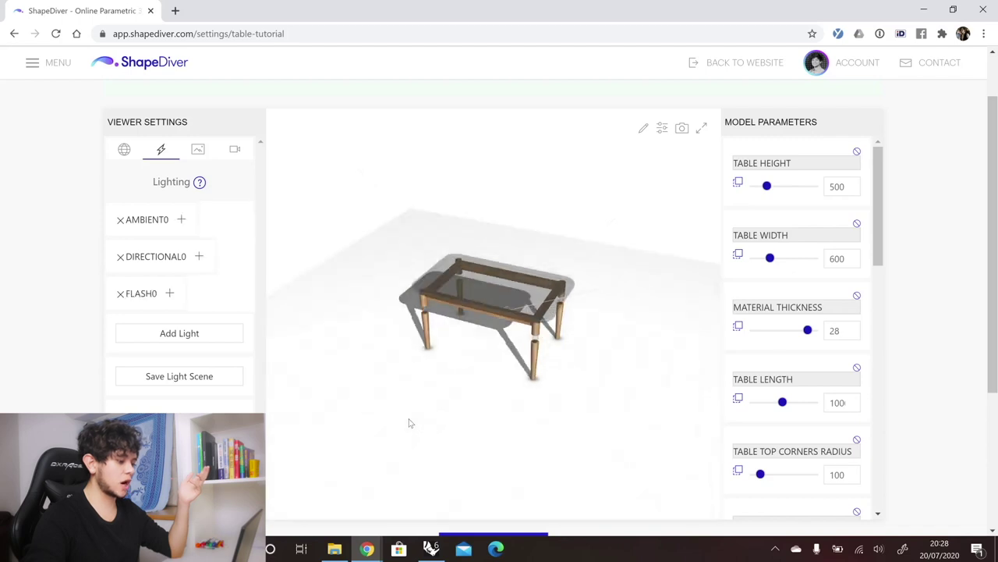
pyautogui.moveTo(410, 422); pyautogui.dragTo(499, 335)
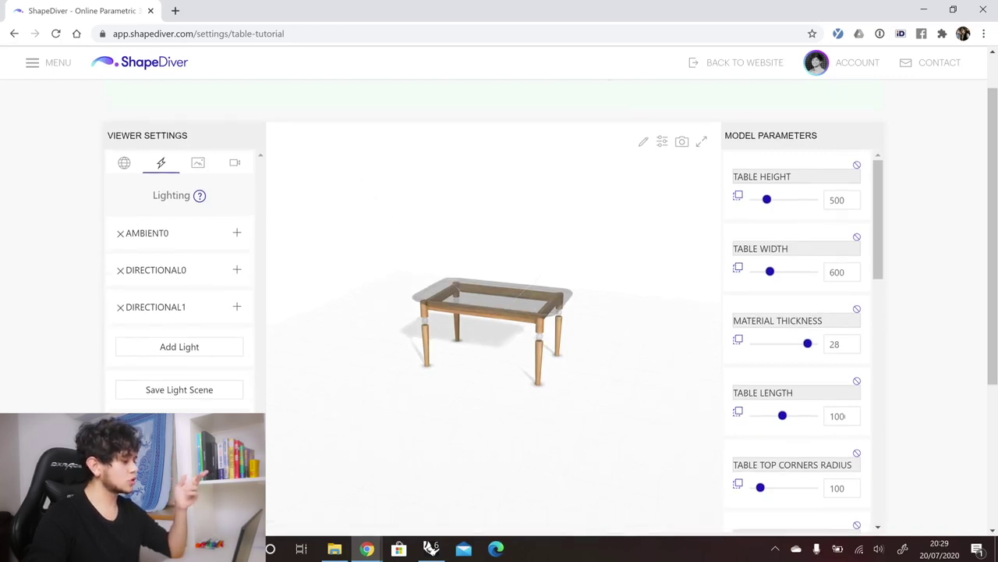
# - Set the Environment background colour to red, then turn on the environment display
pyautogui.click(198, 219)
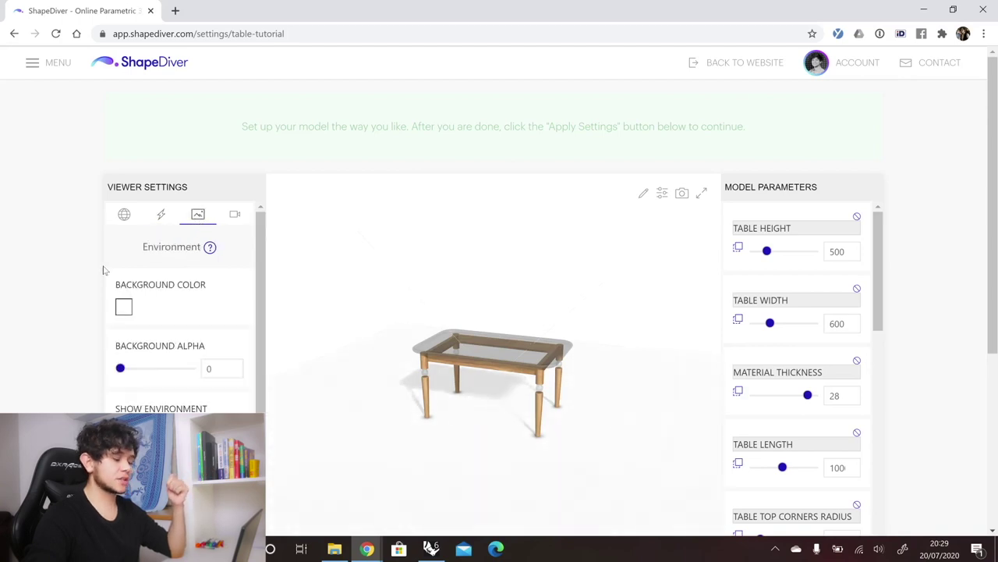
pyautogui.scroll(-1, 103, 270)
pyautogui.click(122, 243)
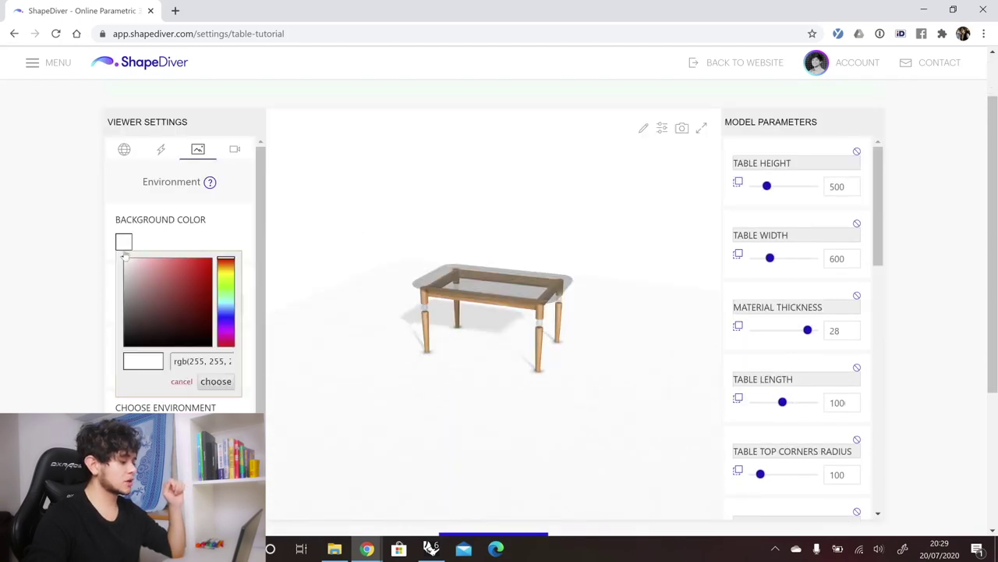
pyautogui.click(167, 263)
pyautogui.click(215, 381)
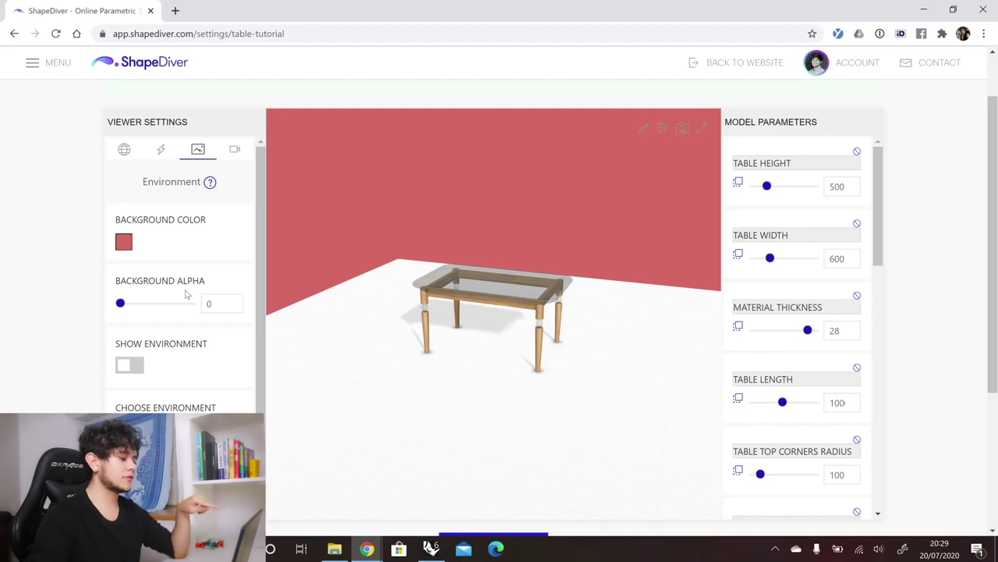
pyautogui.click(178, 362)
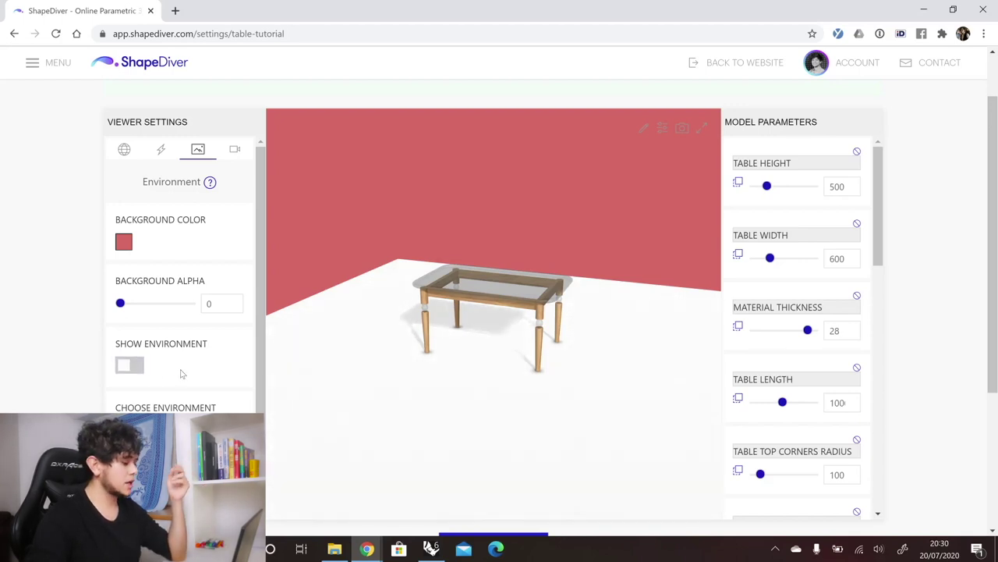
pyautogui.click(180, 374)
# - Switch the viewer environment preset to ocean and orbit to a front view of the table
pyautogui.click(166, 421)
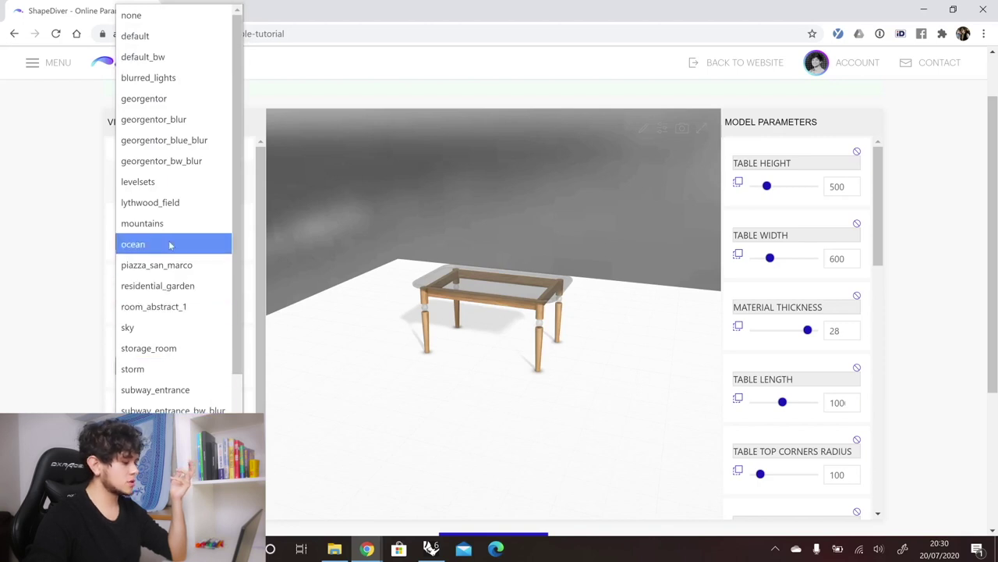
pyautogui.click(177, 184)
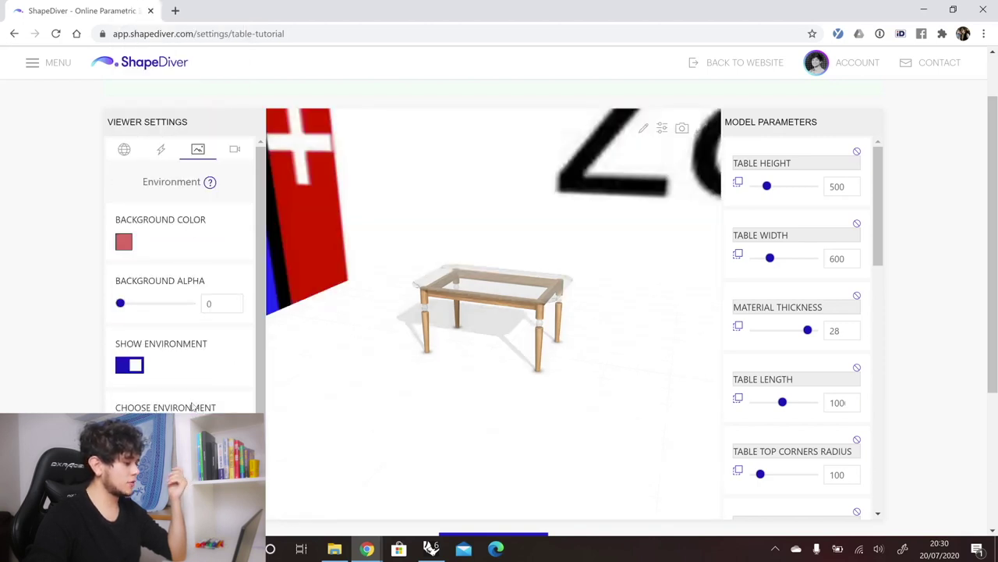
pyautogui.click(165, 421)
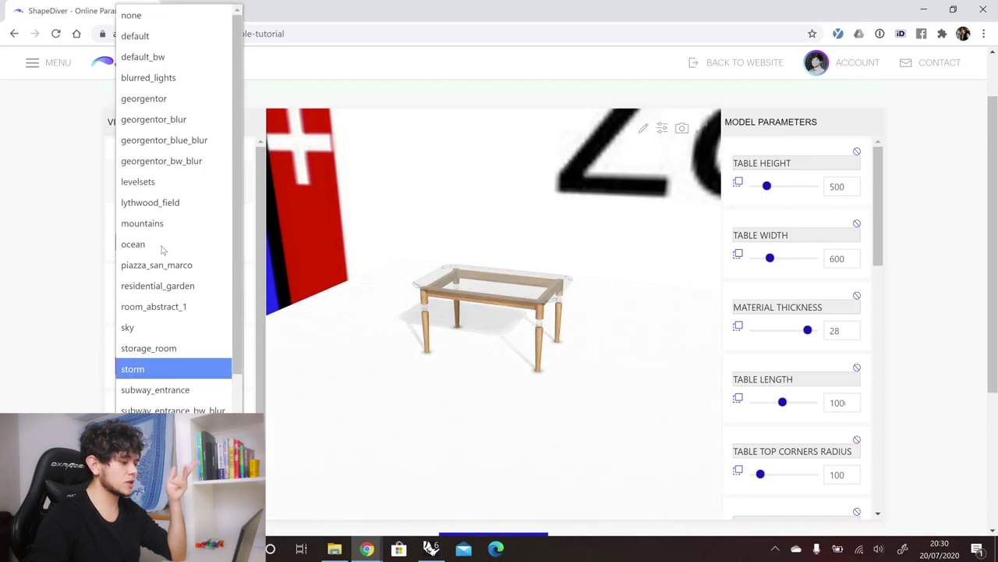
pyautogui.press('Escape')
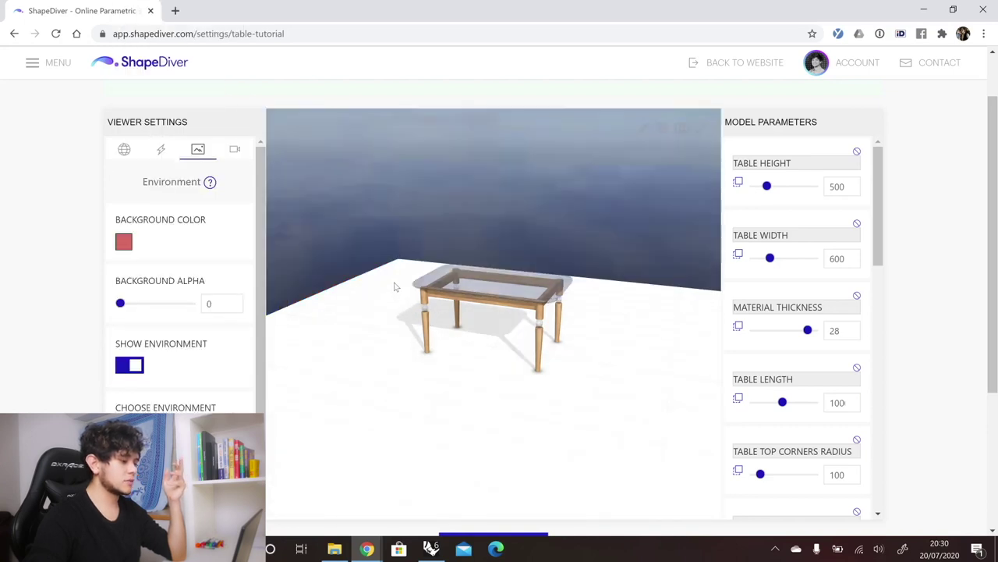
pyautogui.moveTo(395, 284); pyautogui.dragTo(615, 284)
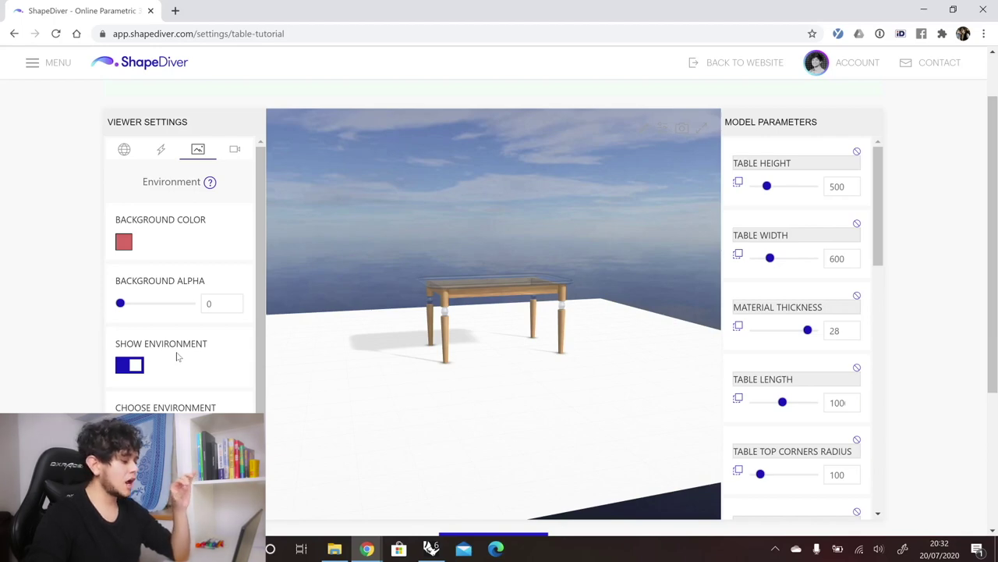
pyautogui.scroll(-1, 177, 357)
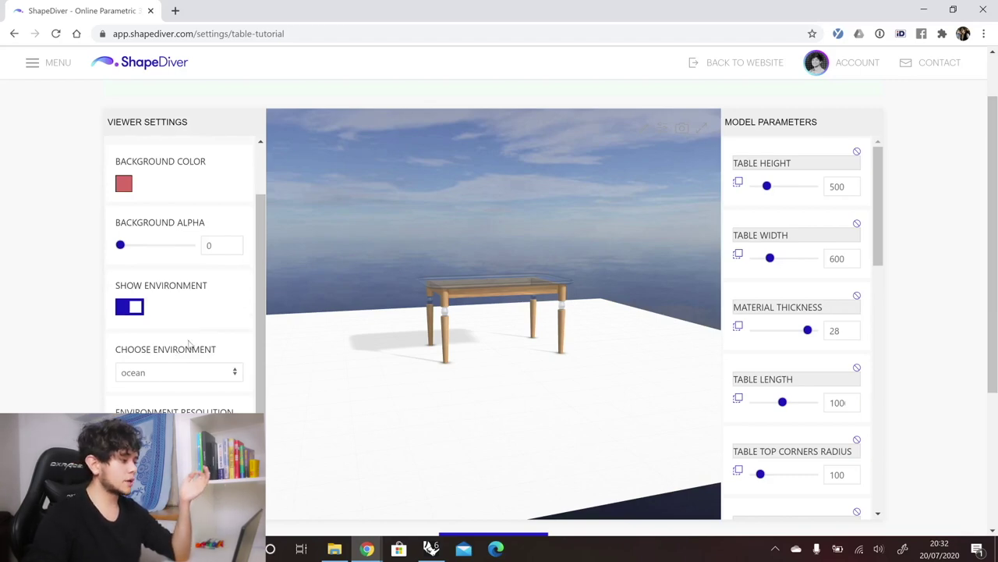
# - In a new tab, search the ShapeDiver documentation for custom environments and read the Environment settings article
pyautogui.click(174, 10)
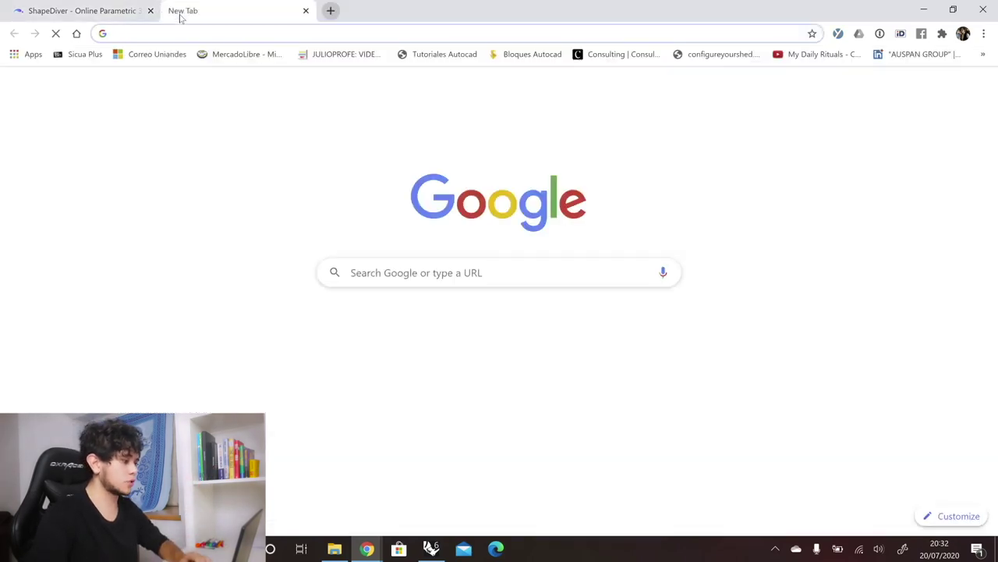
pyautogui.write('support.shapediver.com/hc/en-us')
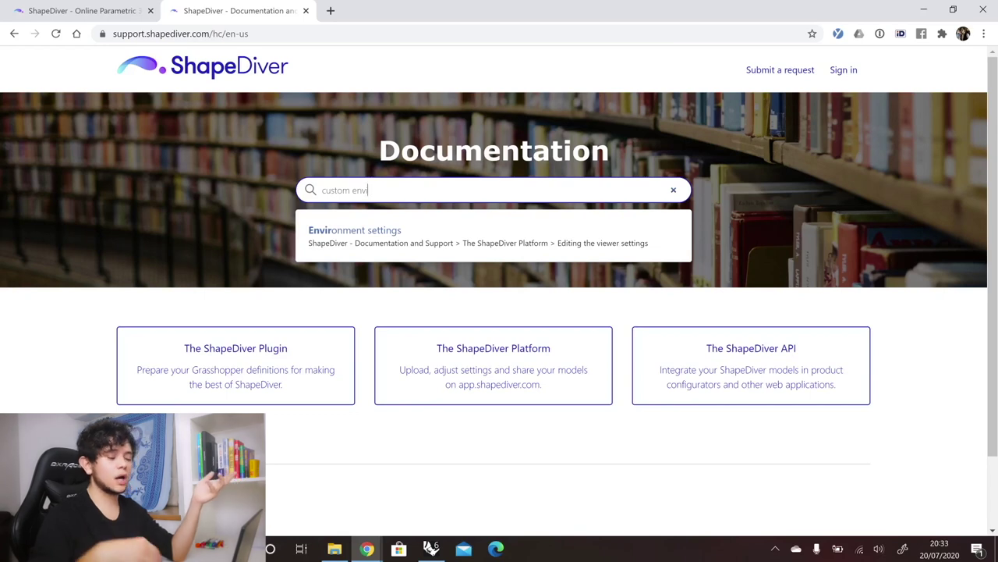
pyautogui.press('Return')
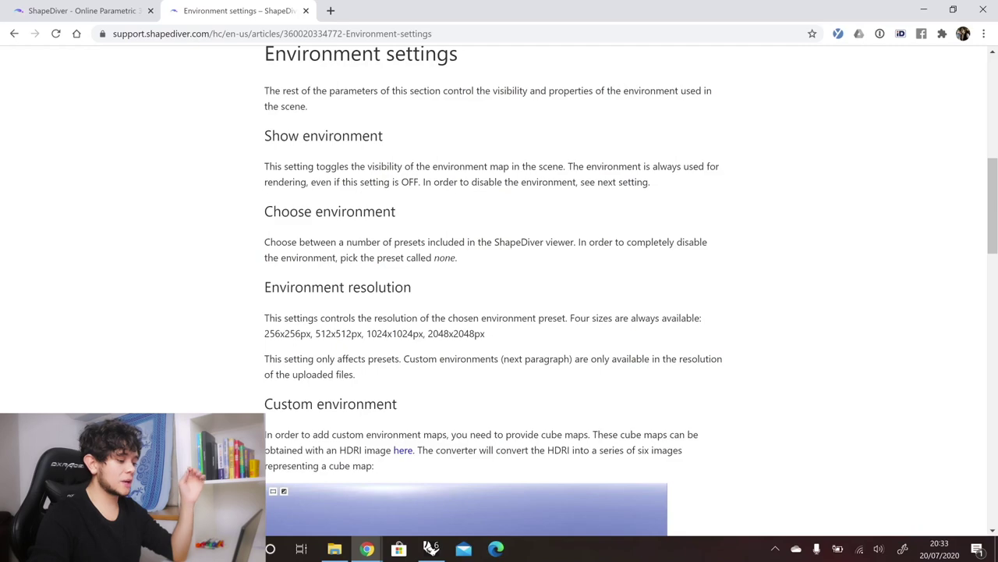
pyautogui.scroll(-3, 493, 280)
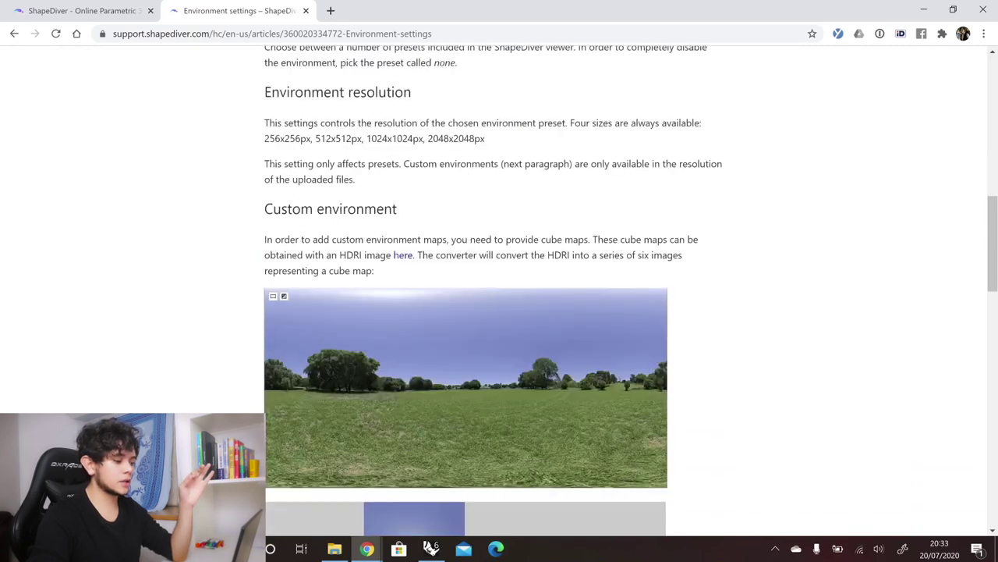
pyautogui.moveTo(619, 242); pyautogui.dragTo(673, 242)
pyautogui.scroll(-3, 644, 214)
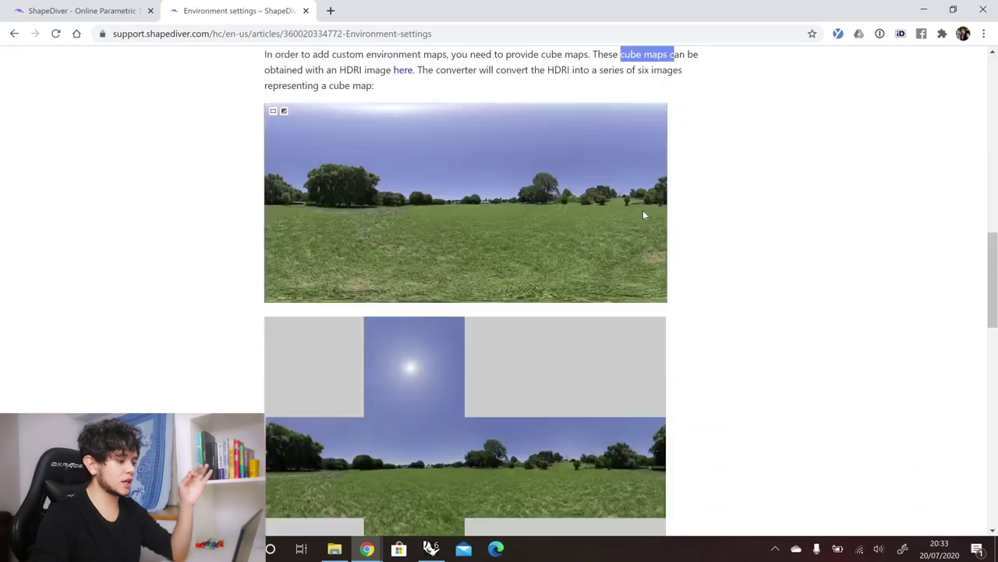
pyautogui.scroll(1, 507, 132)
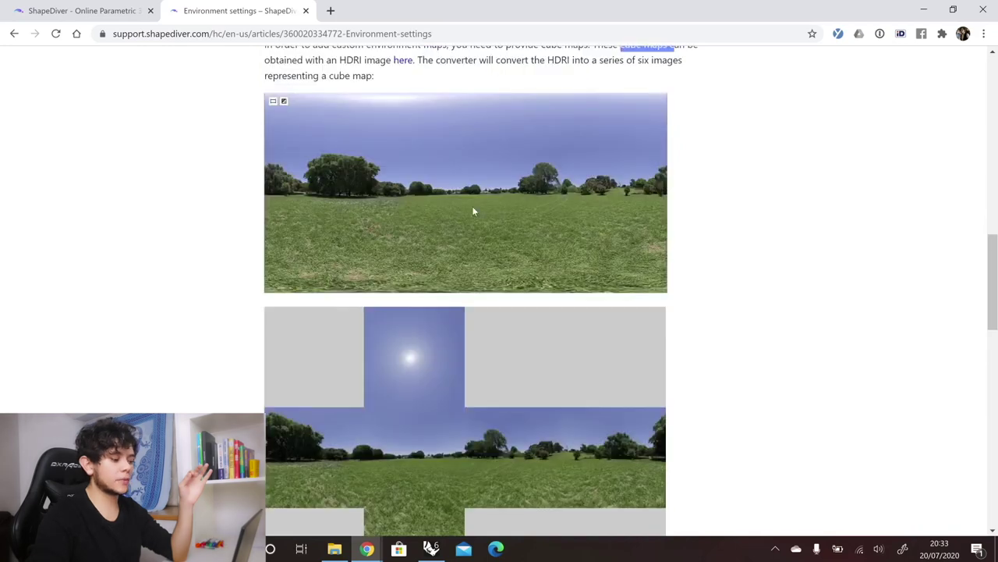
pyautogui.scroll(-2, 479, 218)
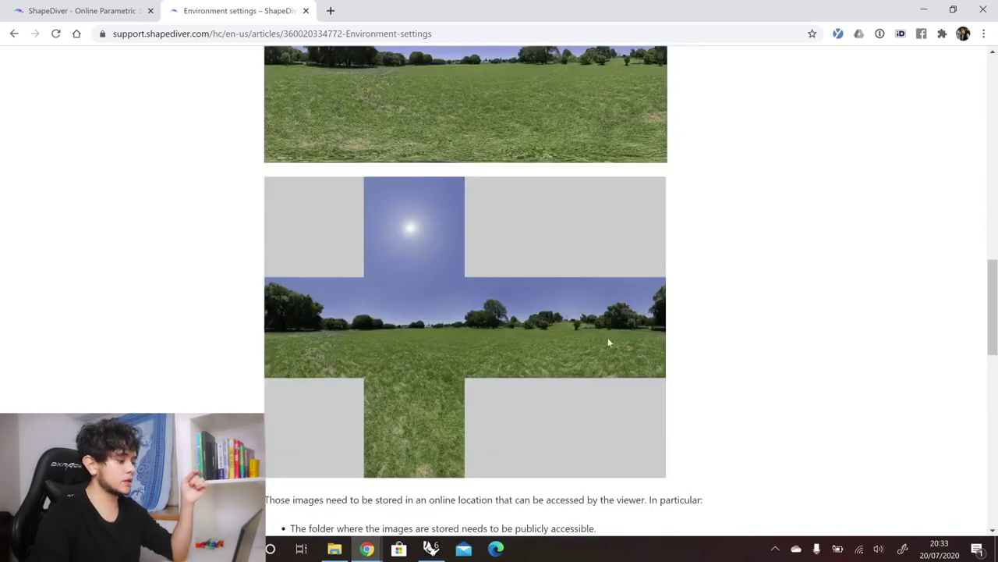
pyautogui.scroll(3, 557, 312)
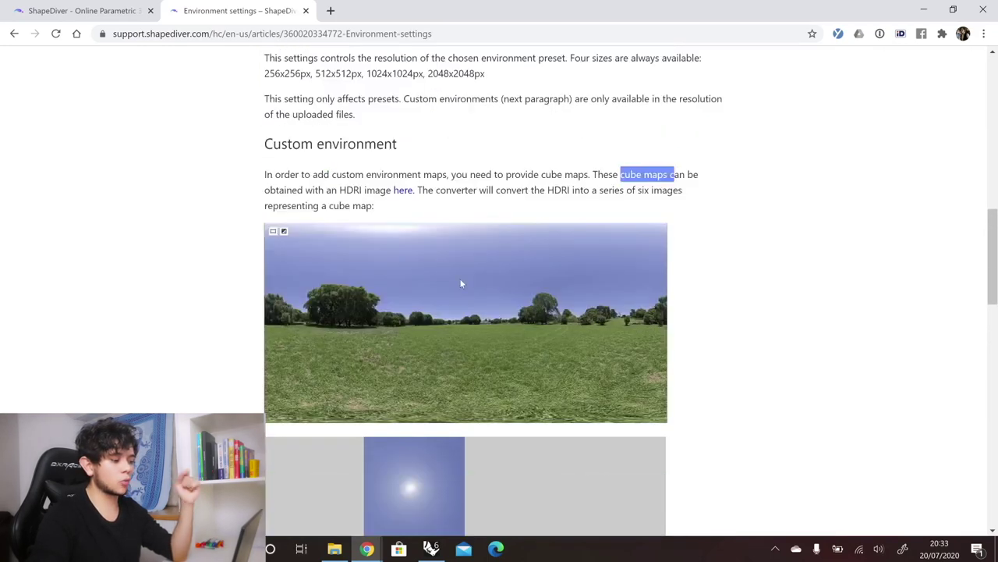
# - Open the Panorama to Cubemap converter page, then go back to the ShapeDiver table viewer
pyautogui.click(402, 189)
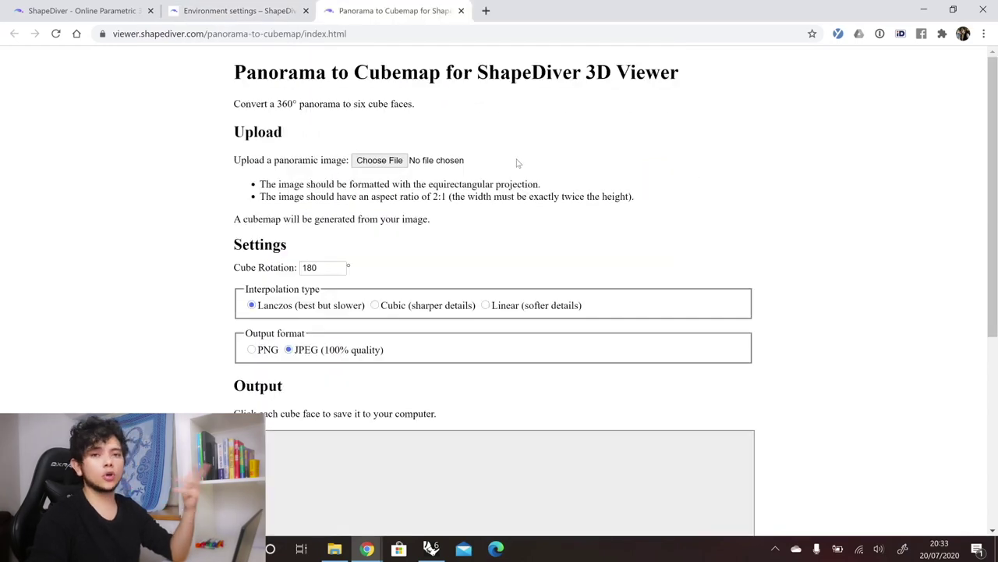
pyautogui.scroll(-4, 168, 116)
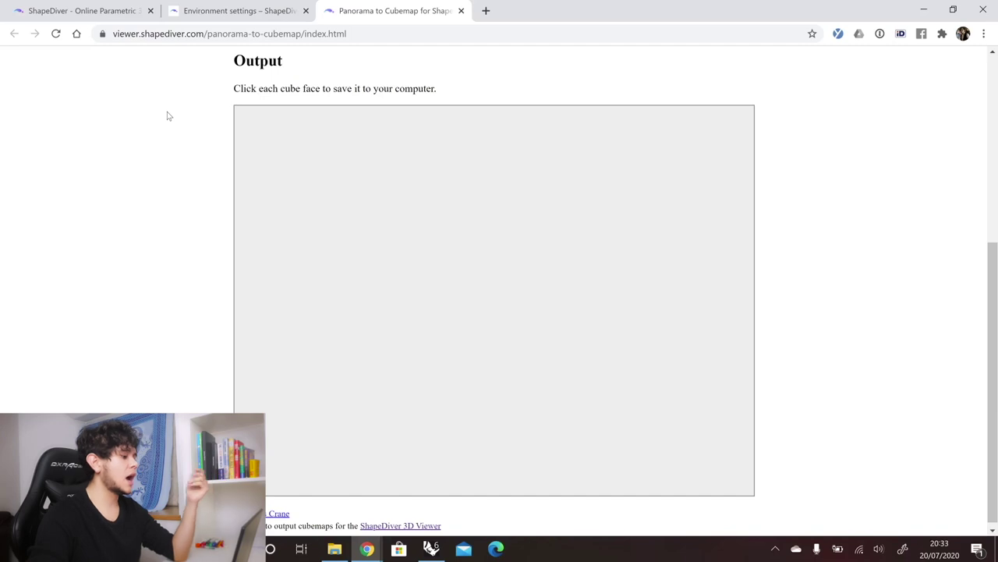
pyautogui.click(74, 11)
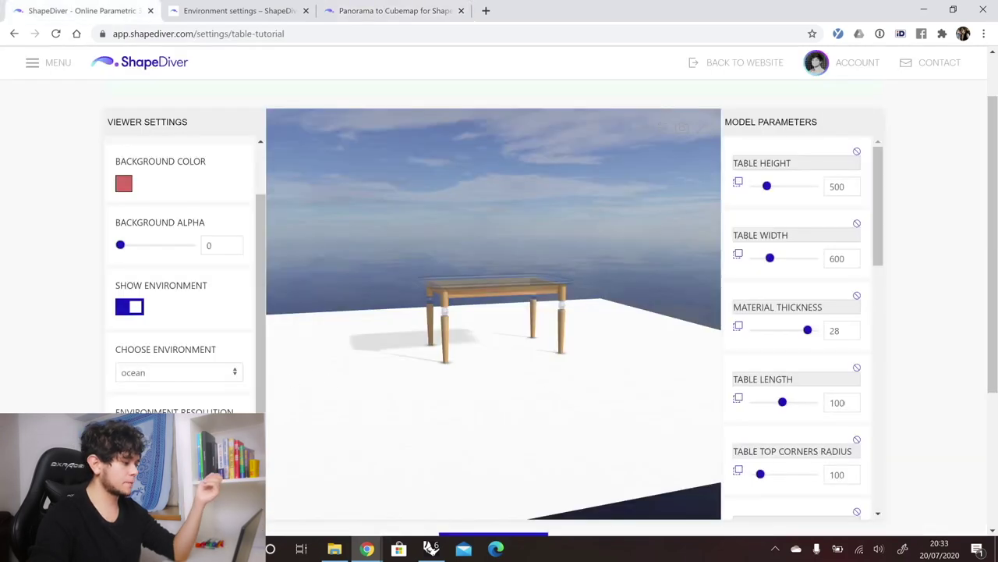
# - Show the Camera section of Viewer Settings
pyautogui.scroll(1, 213, 257)
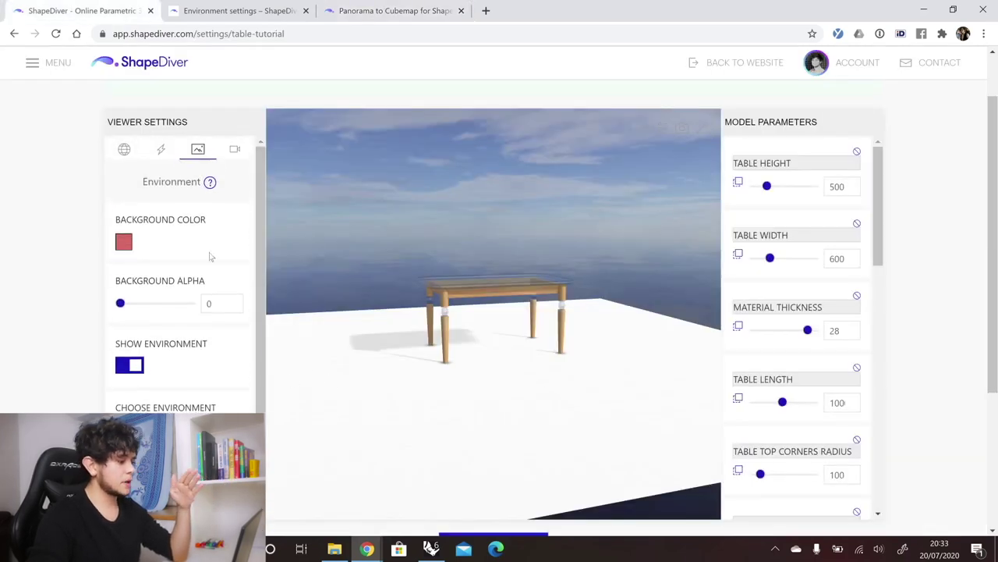
pyautogui.click(236, 156)
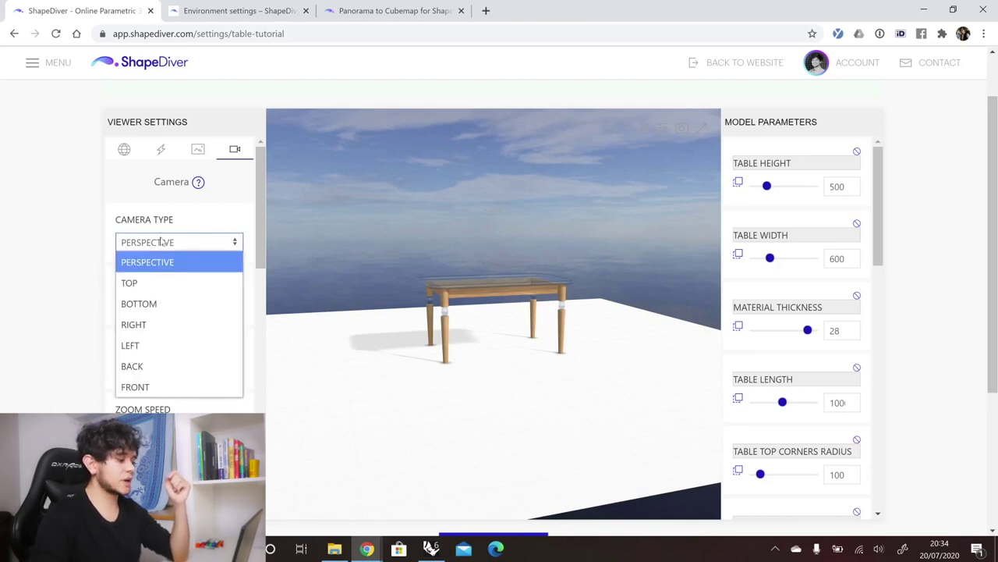
# - Set the camera type to Top and shift the top-down view of the table
pyautogui.click(148, 288)
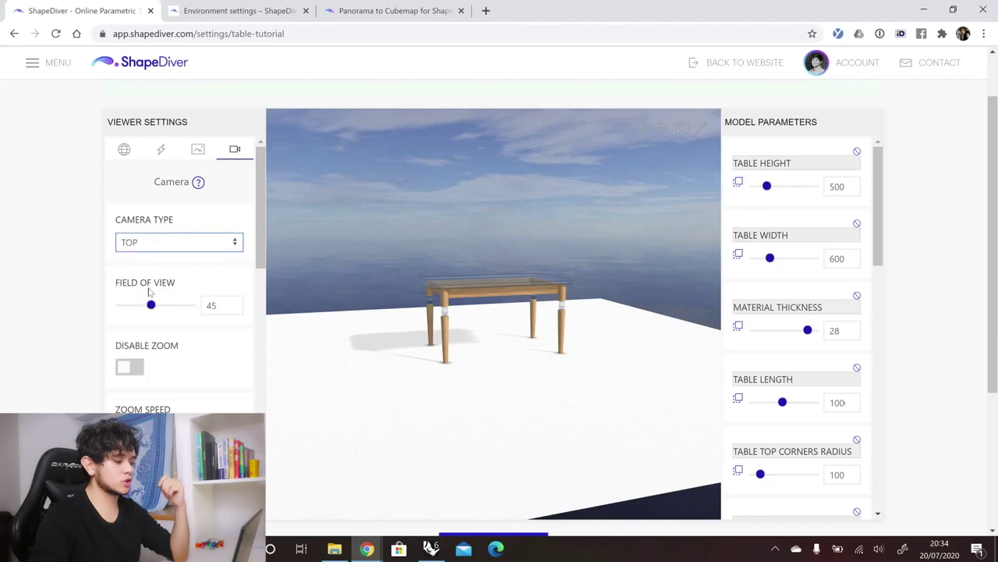
pyautogui.scroll(-2, 482, 331)
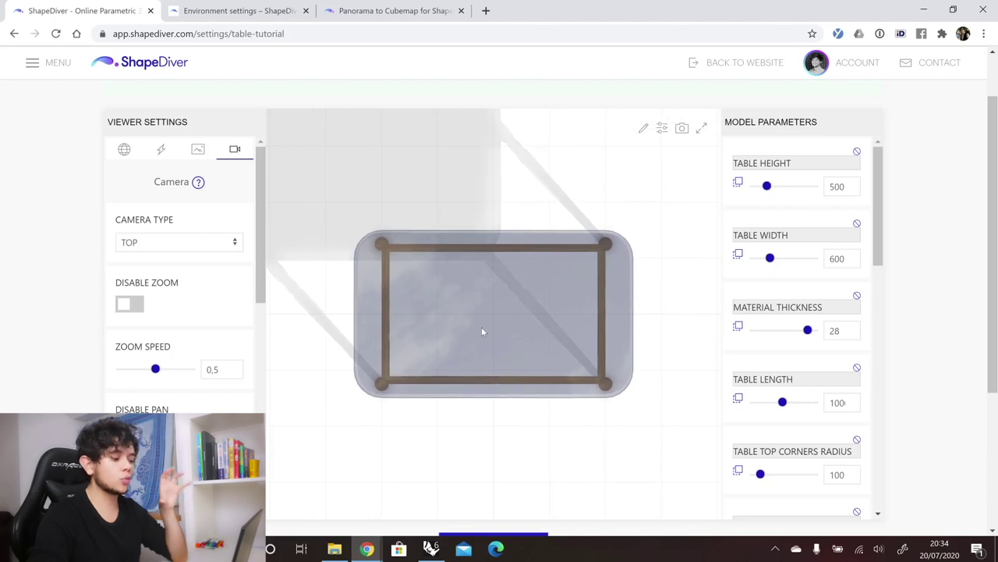
pyautogui.moveTo(481, 330)
pyautogui.mouseDown()
pyautogui.moveTo(493, 344)
pyautogui.moveTo(493, 316)
pyautogui.mouseUp()
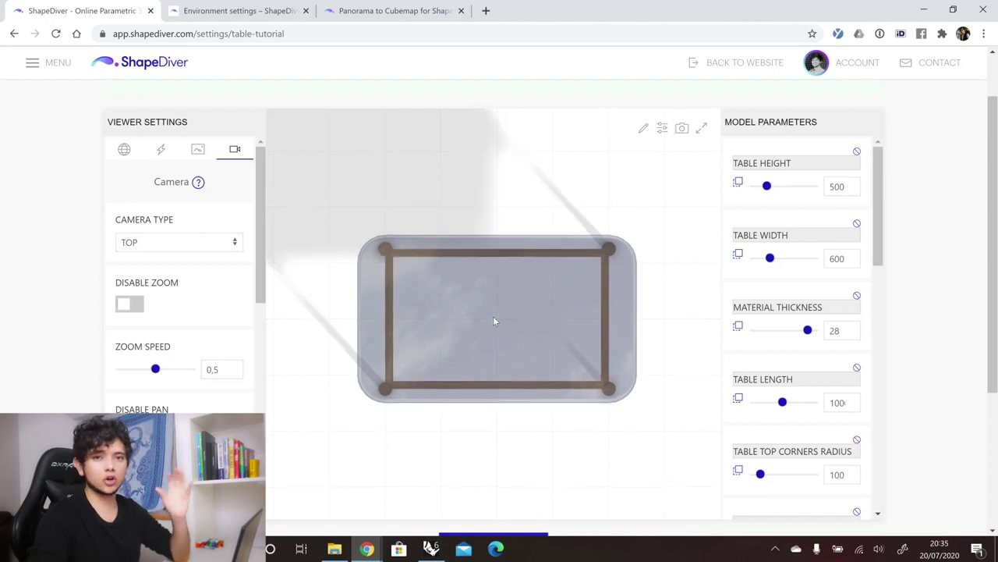
# - Preview the Bottom and Right camera types, then switch back to Perspective
pyautogui.click(199, 241)
pyautogui.click(187, 306)
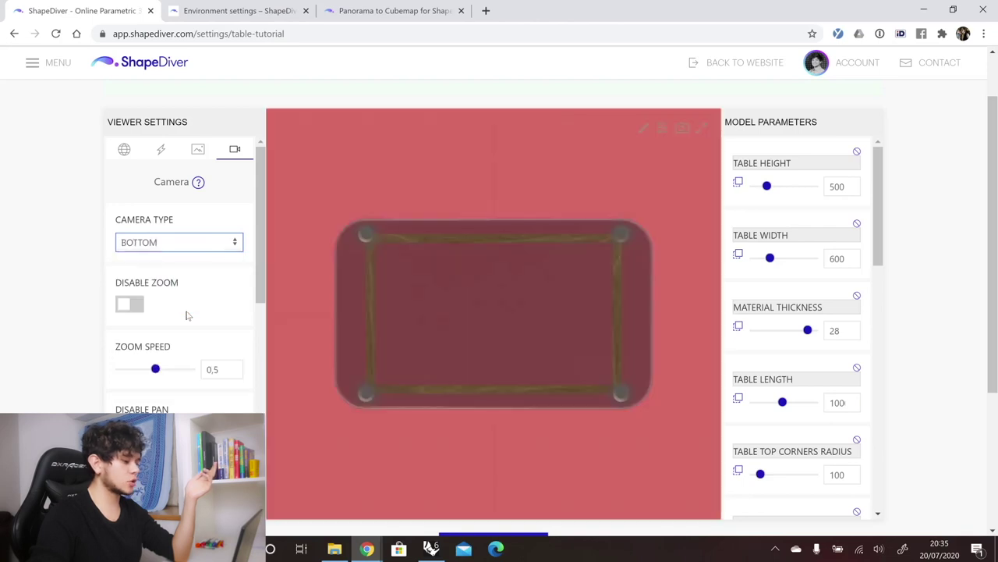
pyautogui.click(169, 247)
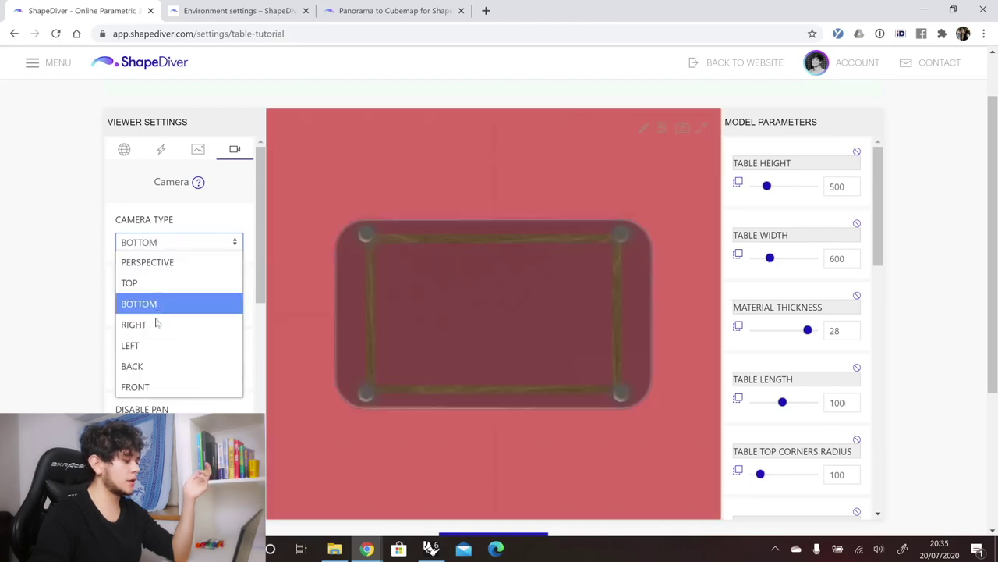
pyautogui.click(156, 323)
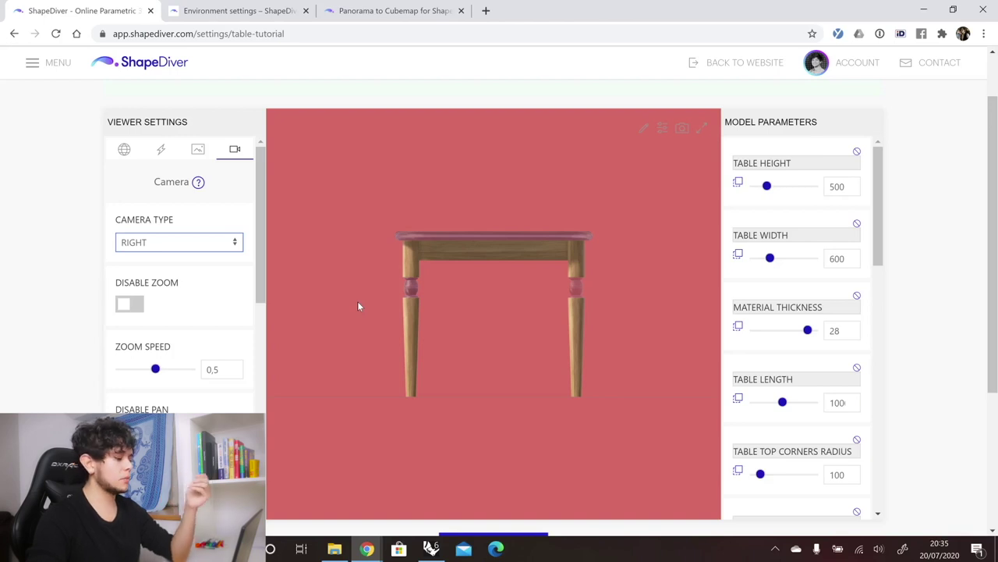
pyautogui.click(172, 244)
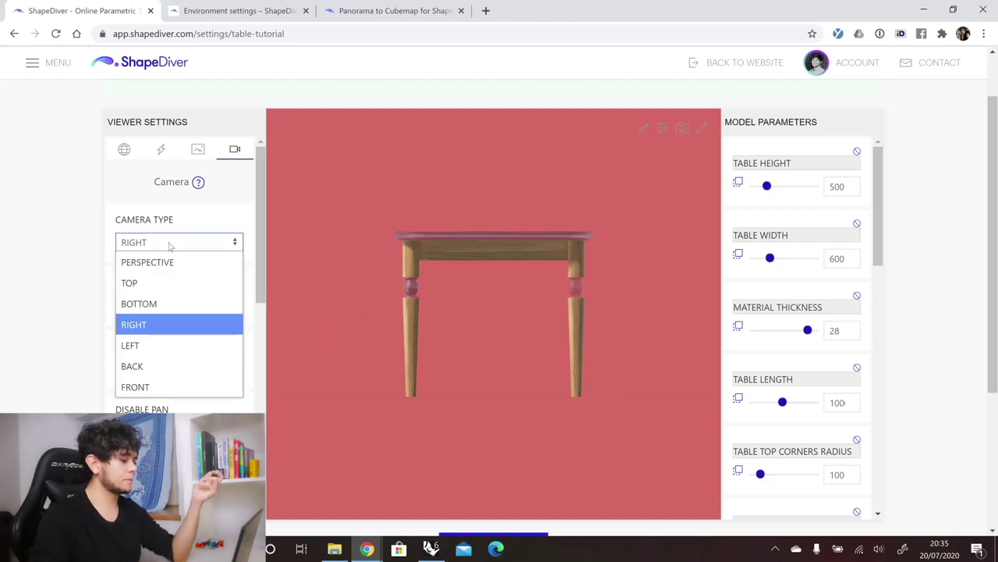
pyautogui.click(148, 261)
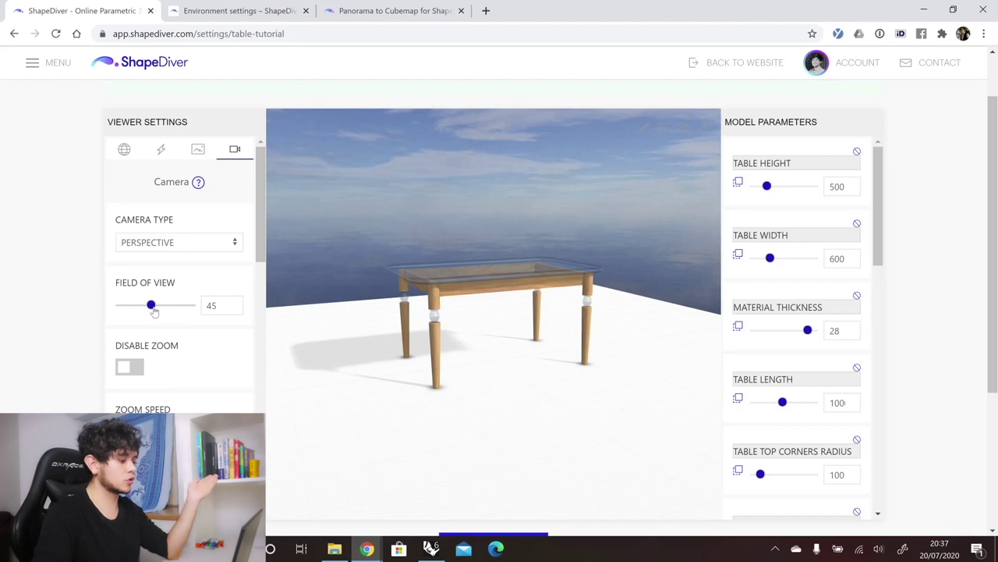
pyautogui.moveTo(151, 306); pyautogui.dragTo(192, 305)
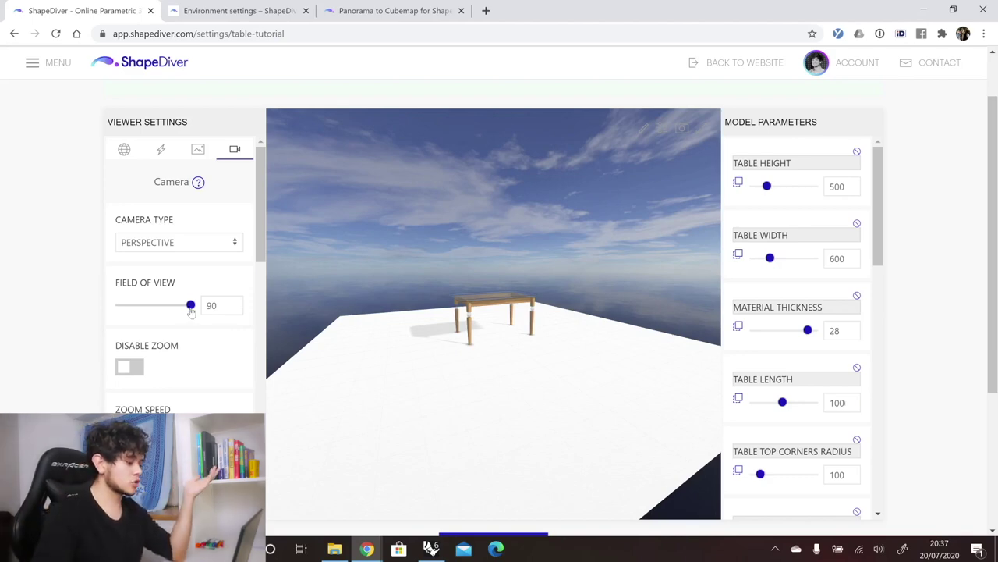
pyautogui.moveTo(191, 305); pyautogui.dragTo(111, 306)
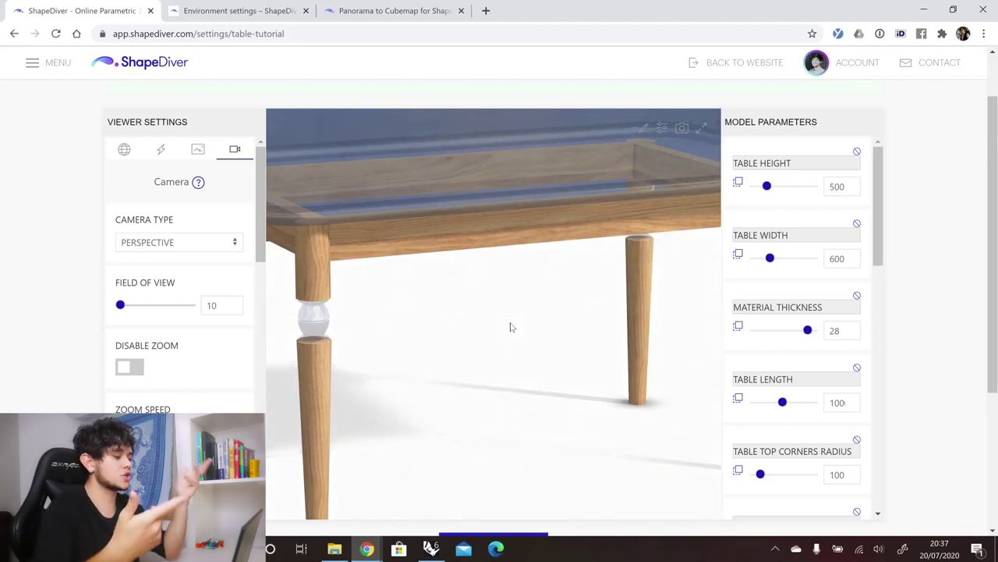
pyautogui.moveTo(121, 305); pyautogui.dragTo(150, 305)
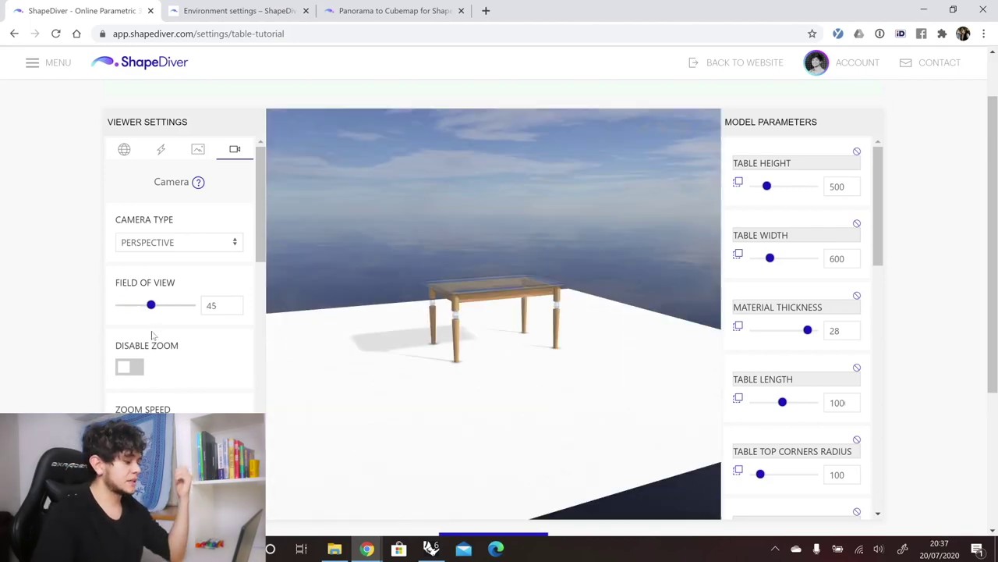
# - Toggle Disable Zoom off again, reset the camera, then enable Disable Pan and test by orbiting
pyautogui.click(130, 367)
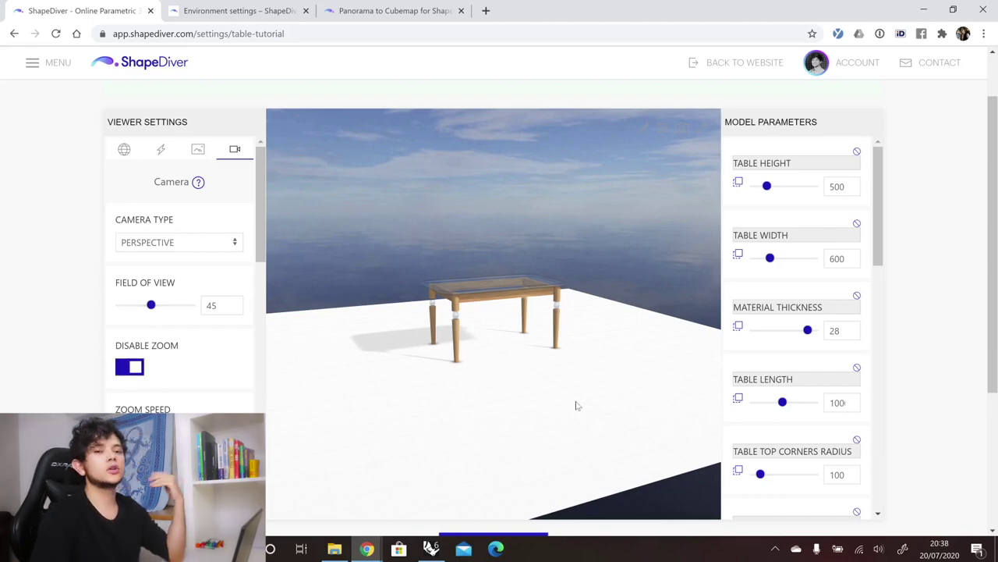
pyautogui.click(134, 371)
pyautogui.scroll(-2, 136, 367)
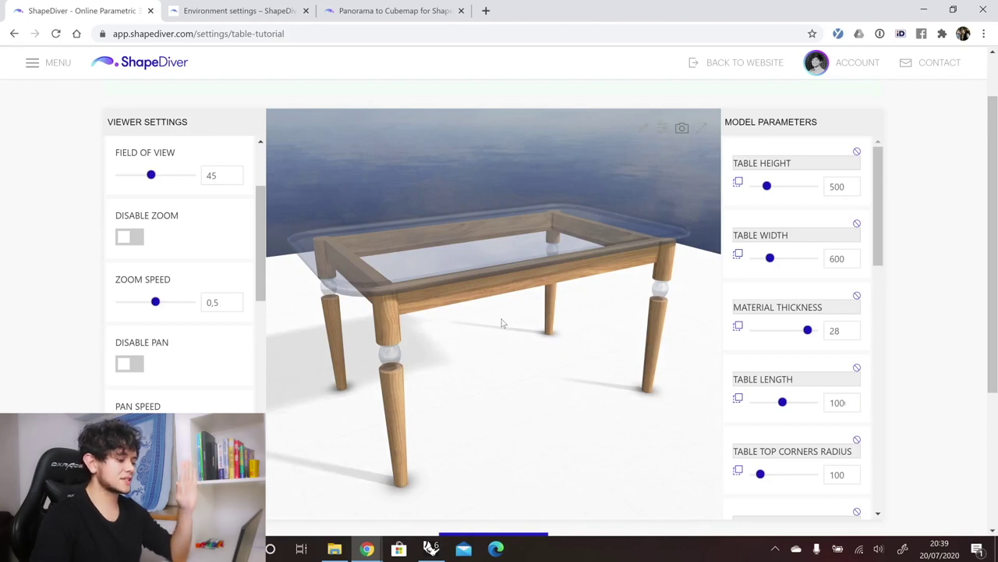
pyautogui.moveTo(503, 323); pyautogui.dragTo(523, 305)
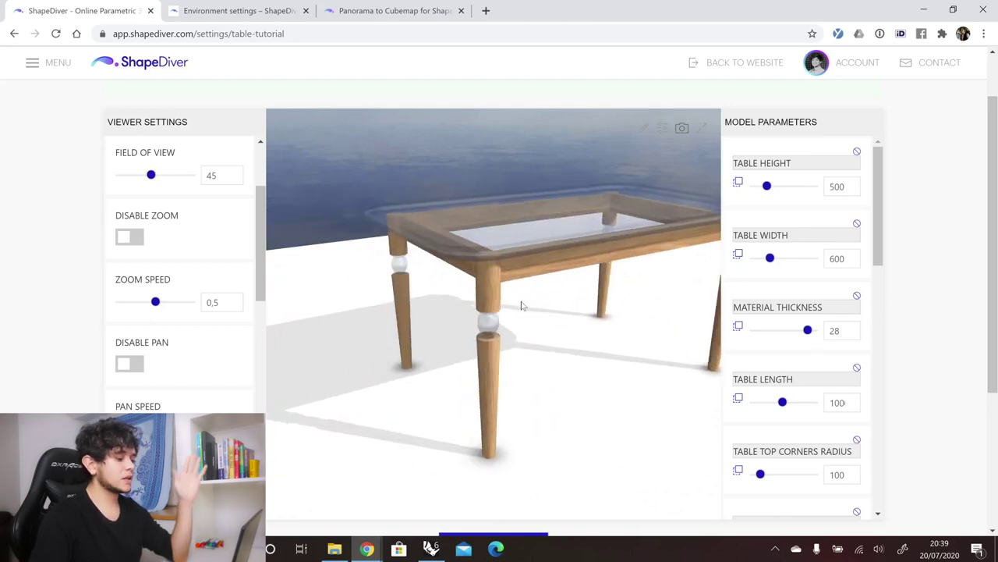
pyautogui.click(682, 128)
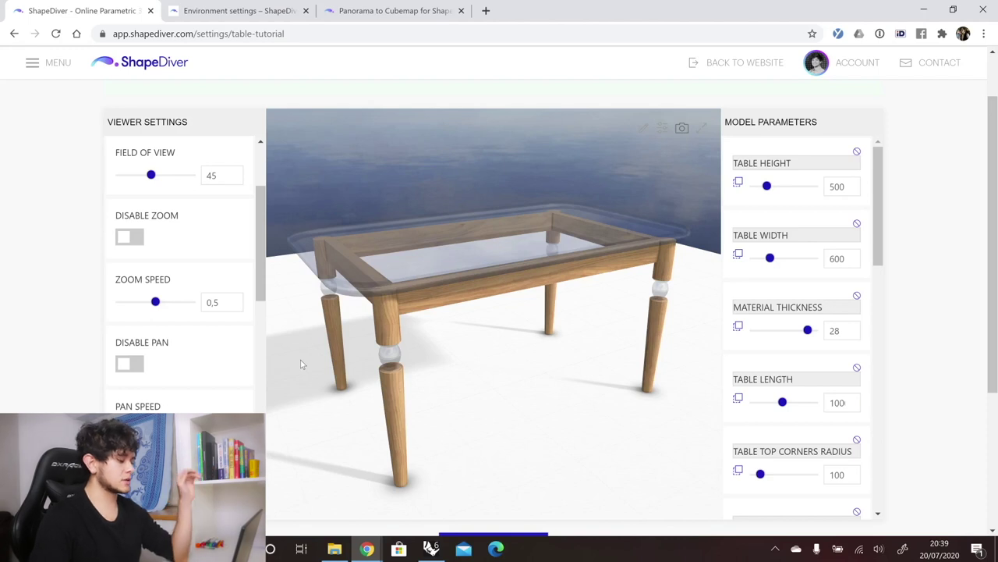
pyautogui.click(129, 363)
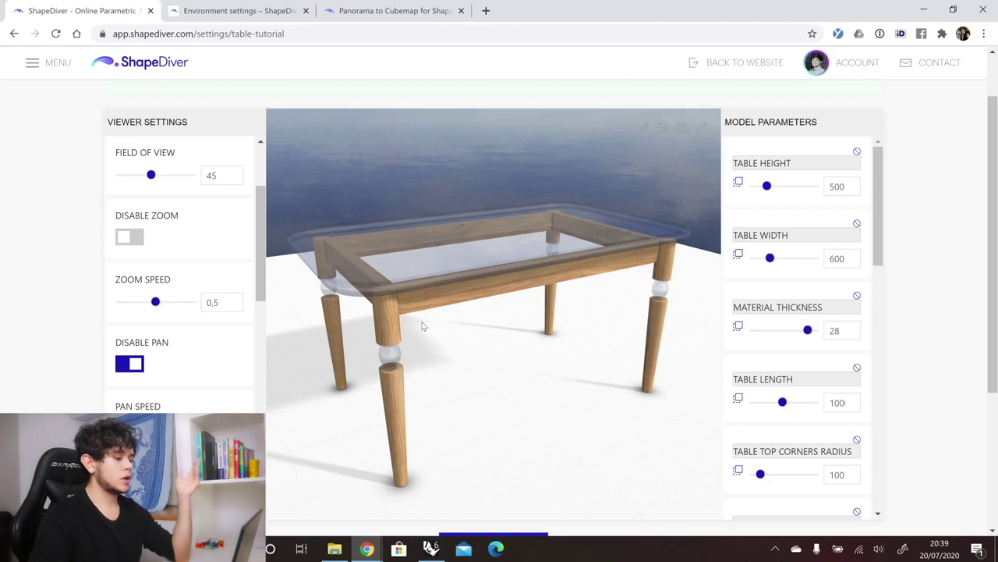
pyautogui.moveTo(425, 326); pyautogui.dragTo(570, 336)
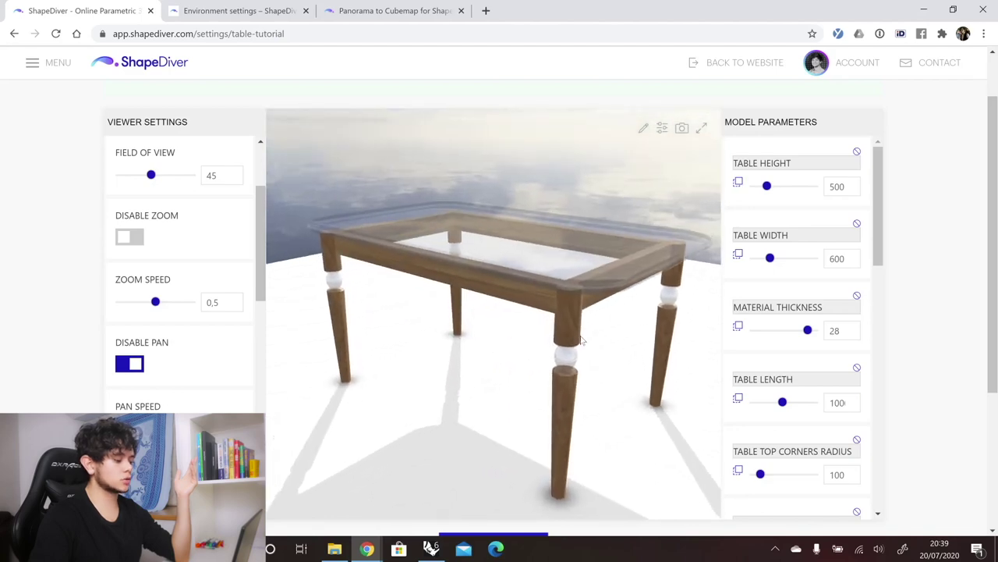
pyautogui.scroll(-1, 190, 352)
pyautogui.scroll(-1, 179, 390)
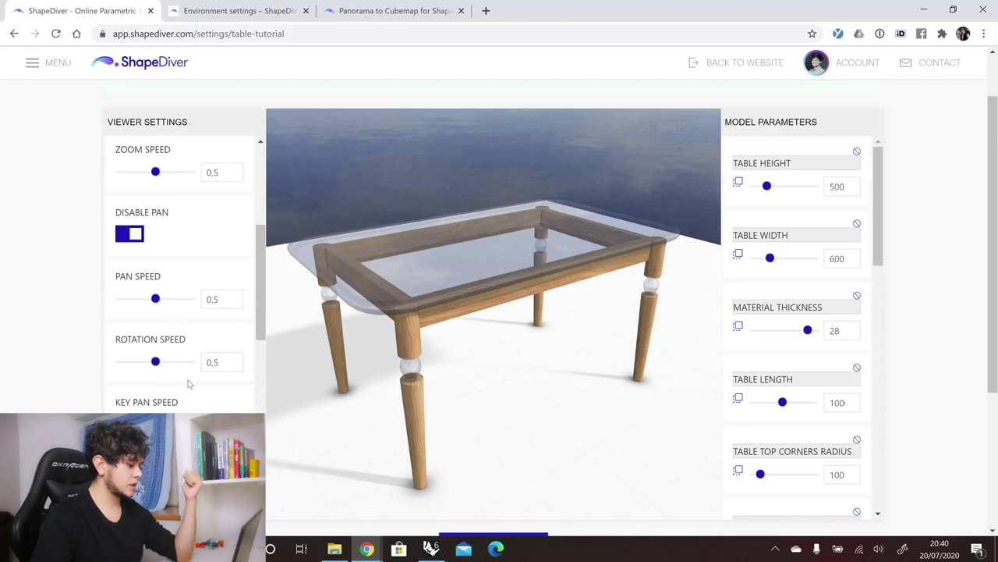
pyautogui.scroll(-1, 195, 359)
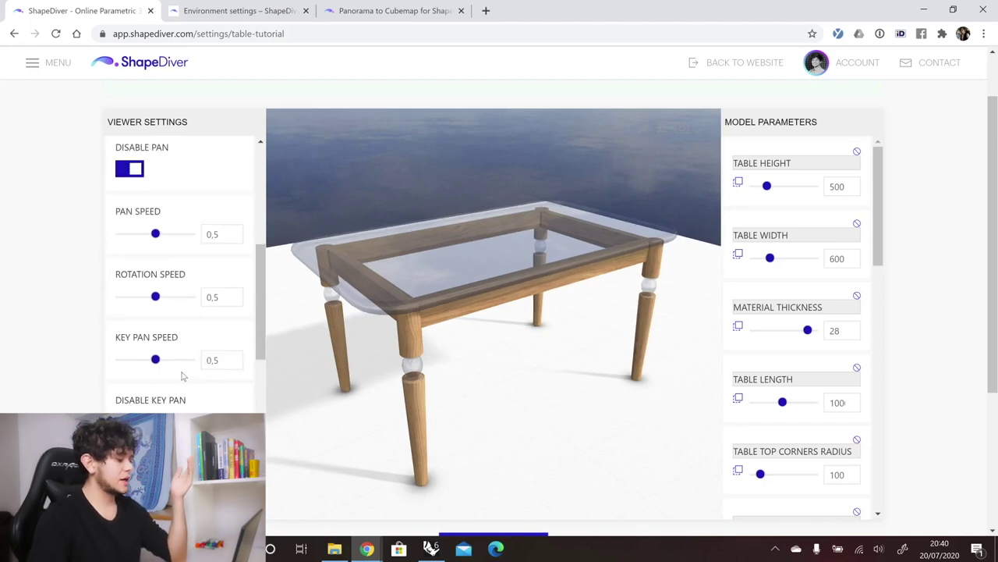
pyautogui.scroll(-1, 184, 373)
pyautogui.scroll(-1, 182, 367)
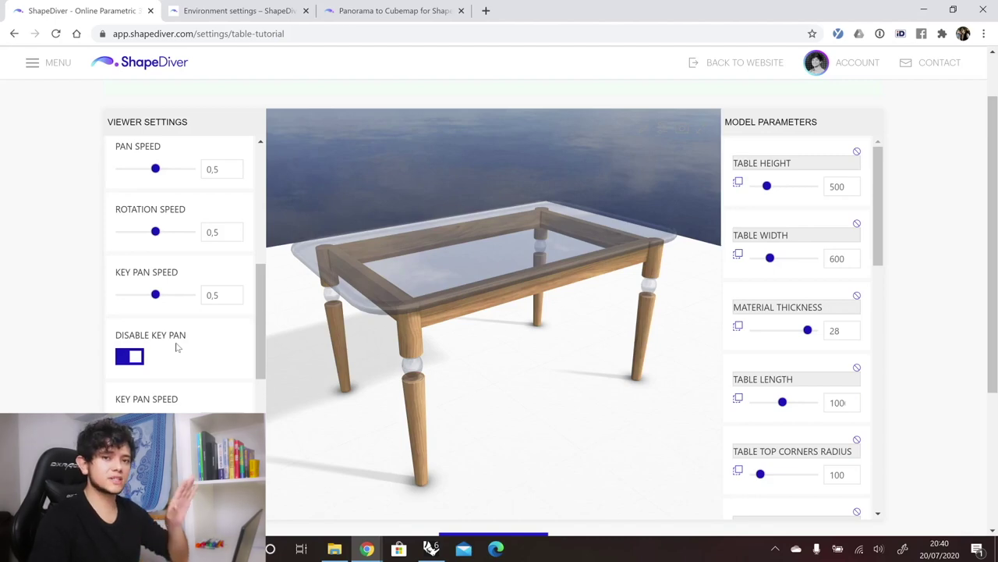
pyautogui.click(129, 357)
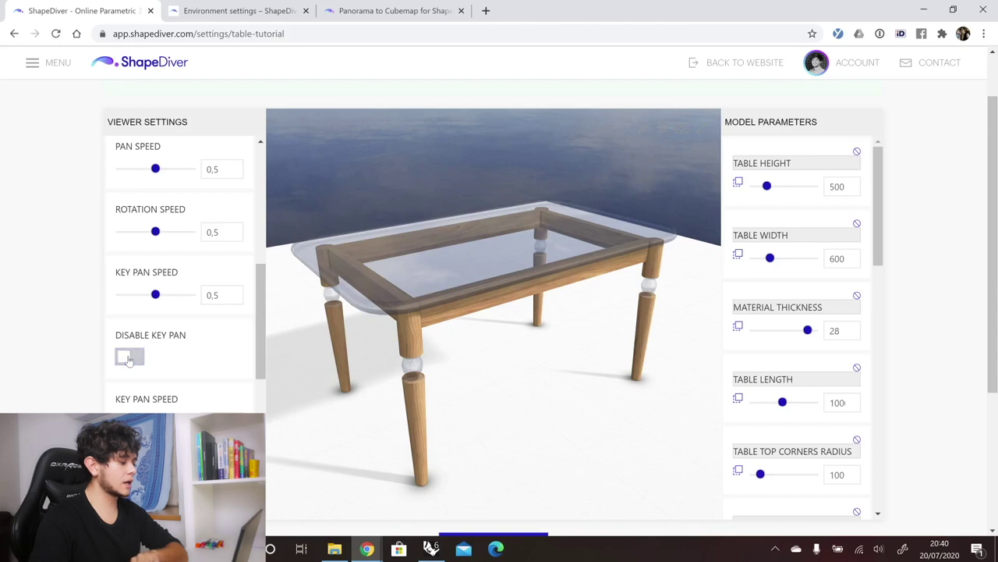
pyautogui.press('Right')
pyautogui.press('Right')
pyautogui.press('Right')
pyautogui.press('Right')
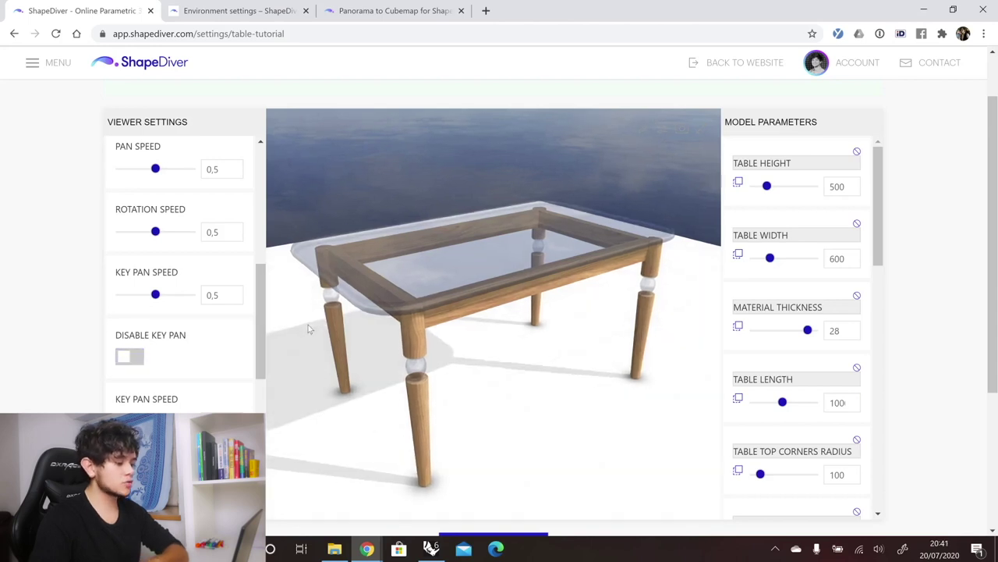
pyautogui.press('Left')
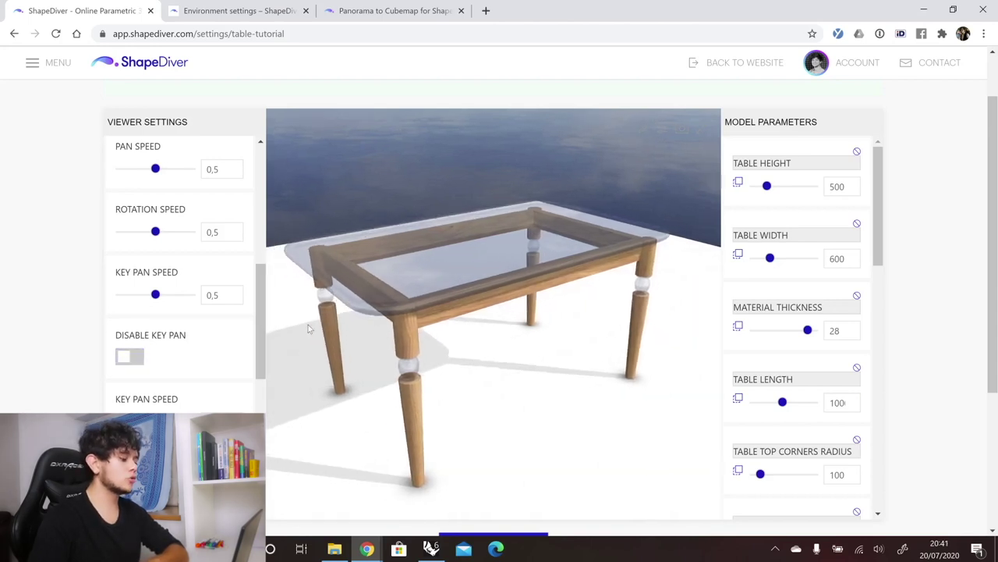
pyautogui.press('Left')
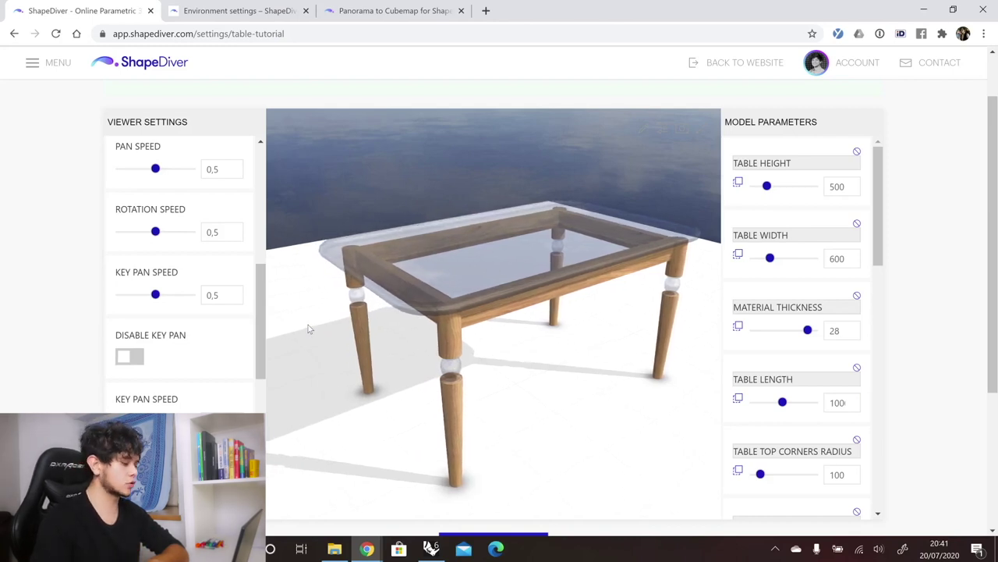
pyautogui.click(129, 357)
pyautogui.scroll(-2, 182, 330)
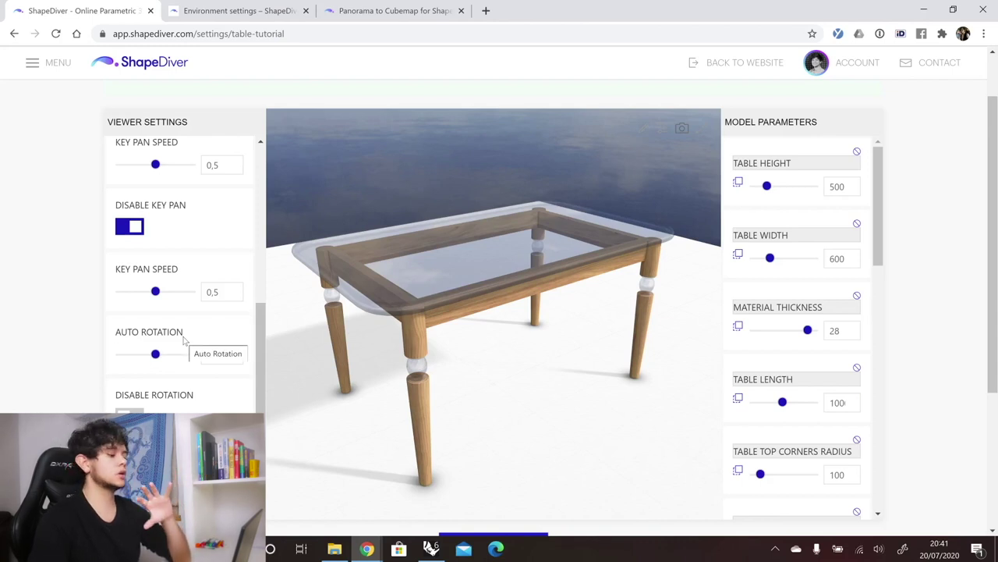
# - Set Auto Rotation to 0 and try the Disable Rotation toggle while orbiting
pyautogui.moveTo(155, 353); pyautogui.dragTo(159, 356)
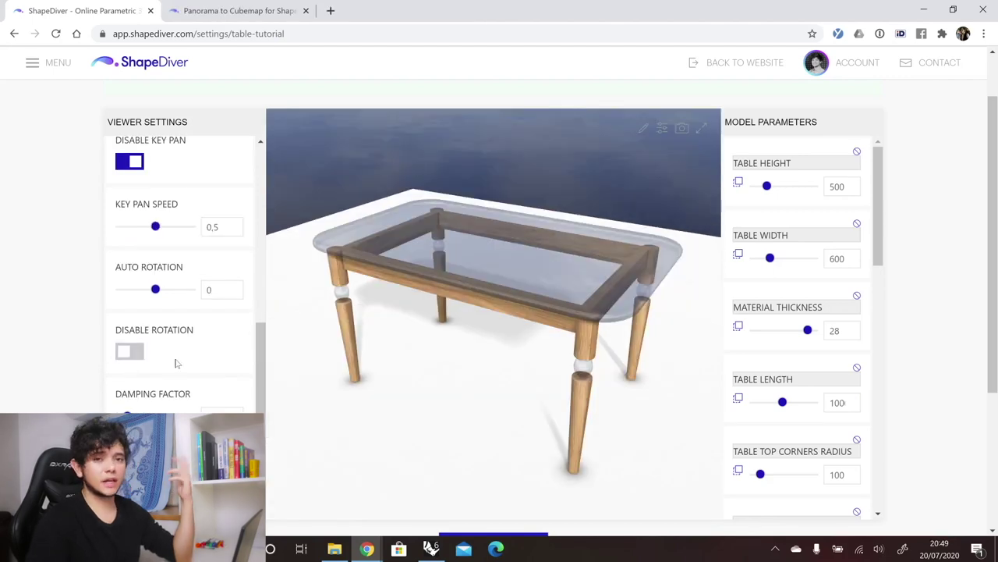
pyautogui.click(129, 351)
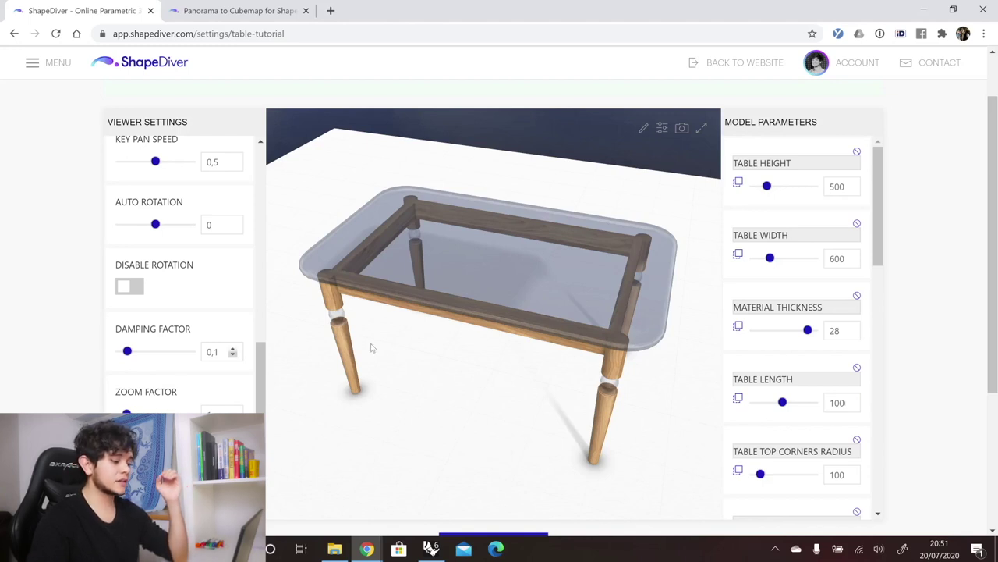
pyautogui.moveTo(604, 312); pyautogui.dragTo(411, 290)
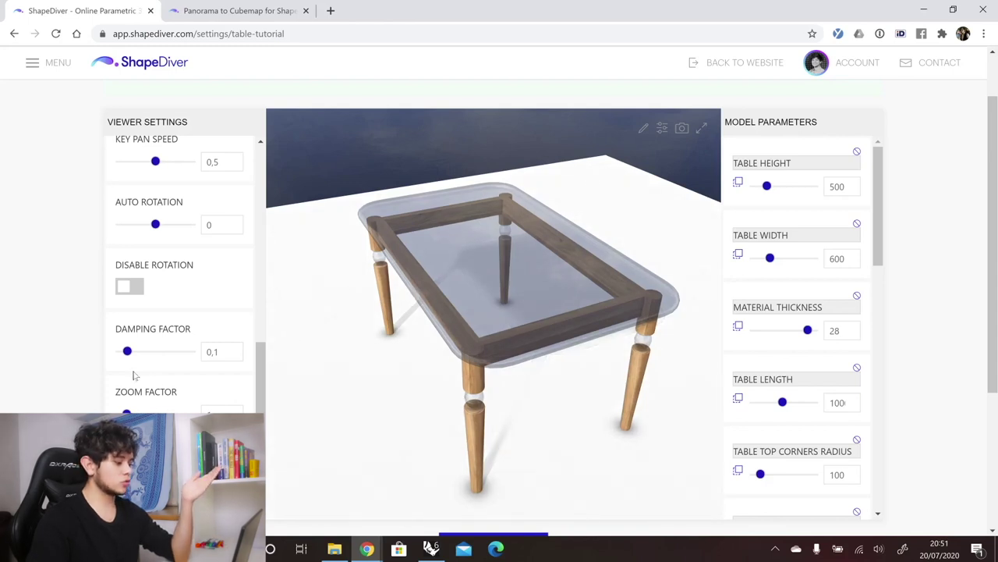
# - Compare a damping factor of 1 and then 0 by orbiting the table after each
pyautogui.moveTo(127, 351); pyautogui.dragTo(190, 351)
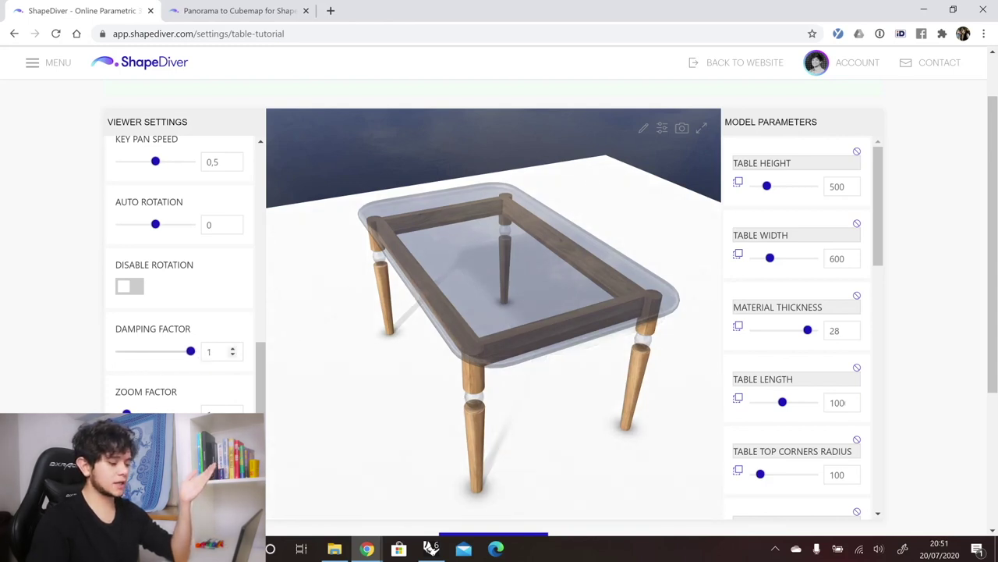
pyautogui.moveTo(629, 310); pyautogui.dragTo(387, 301)
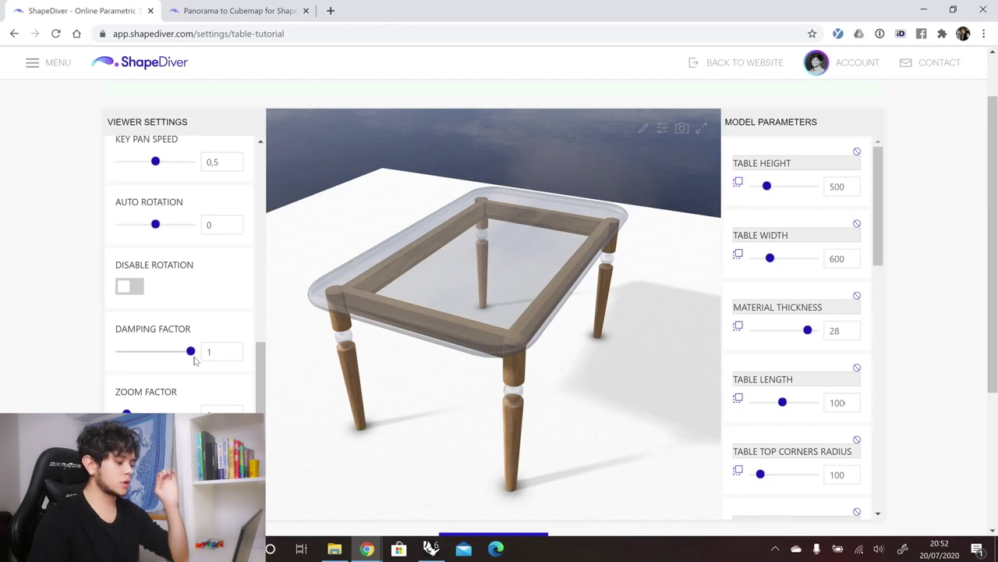
pyautogui.moveTo(192, 351); pyautogui.dragTo(100, 359)
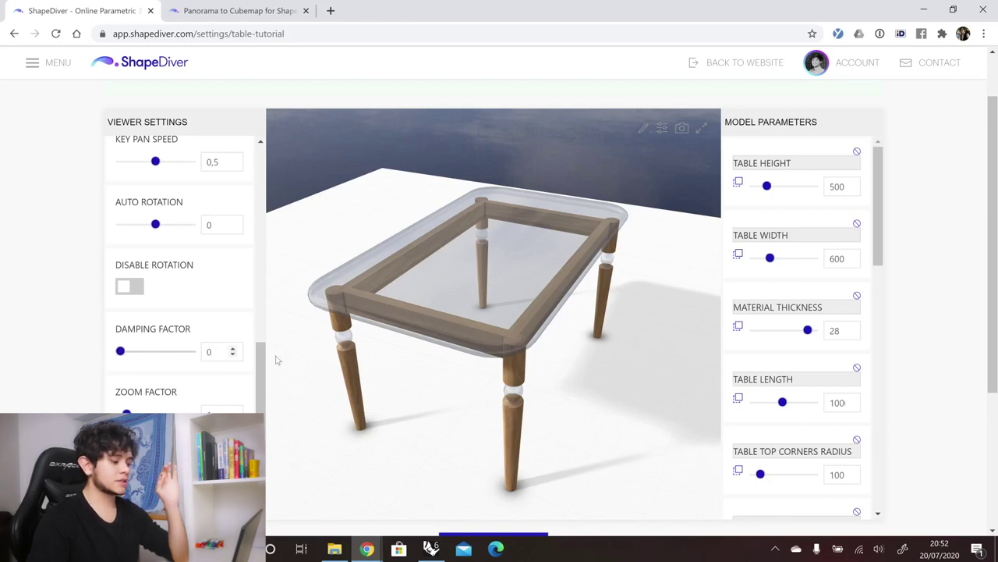
pyautogui.moveTo(646, 289); pyautogui.dragTo(371, 283)
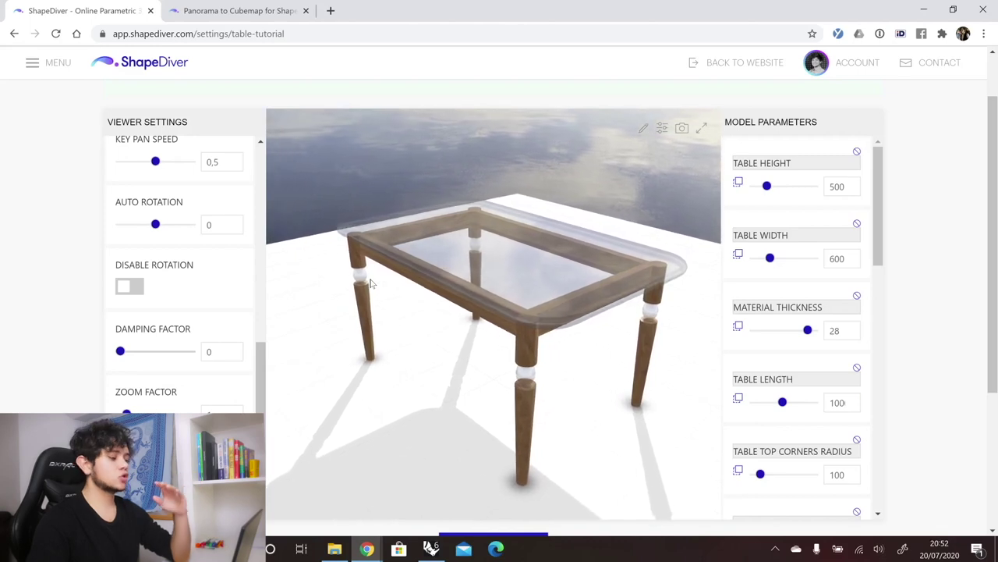
pyautogui.scroll(-1, 173, 367)
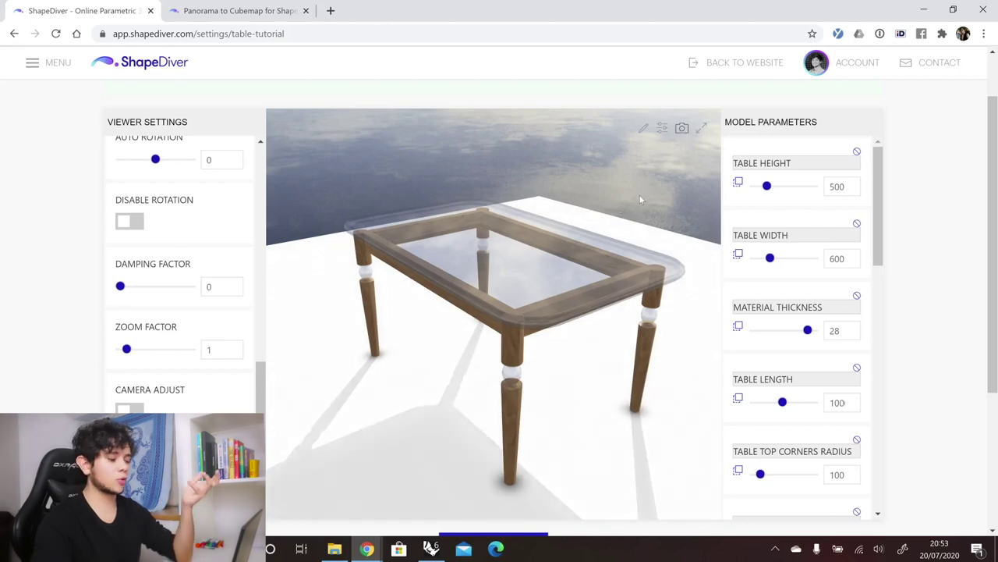
pyautogui.click(206, 351)
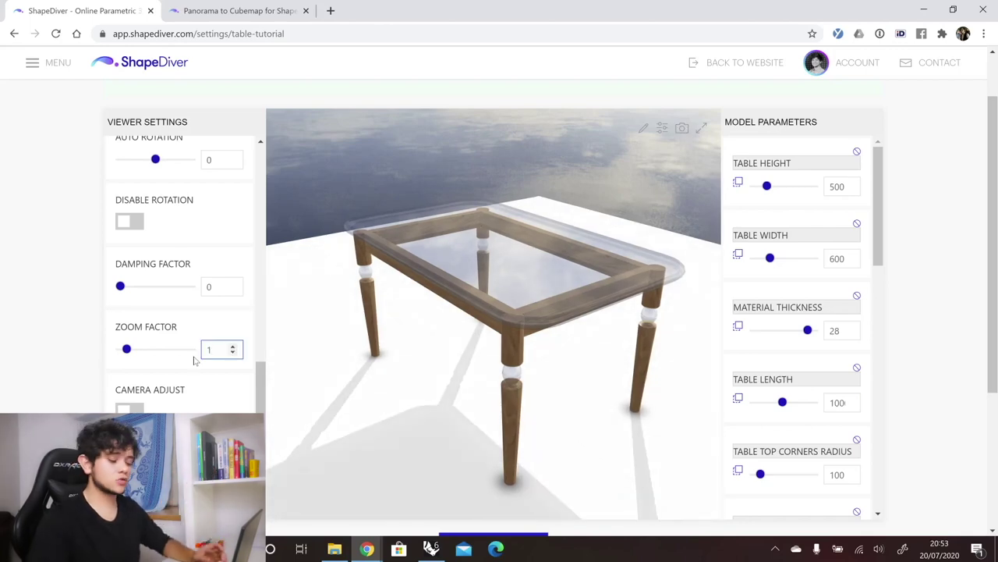
pyautogui.press('BackSpace')
pyautogui.write('2')
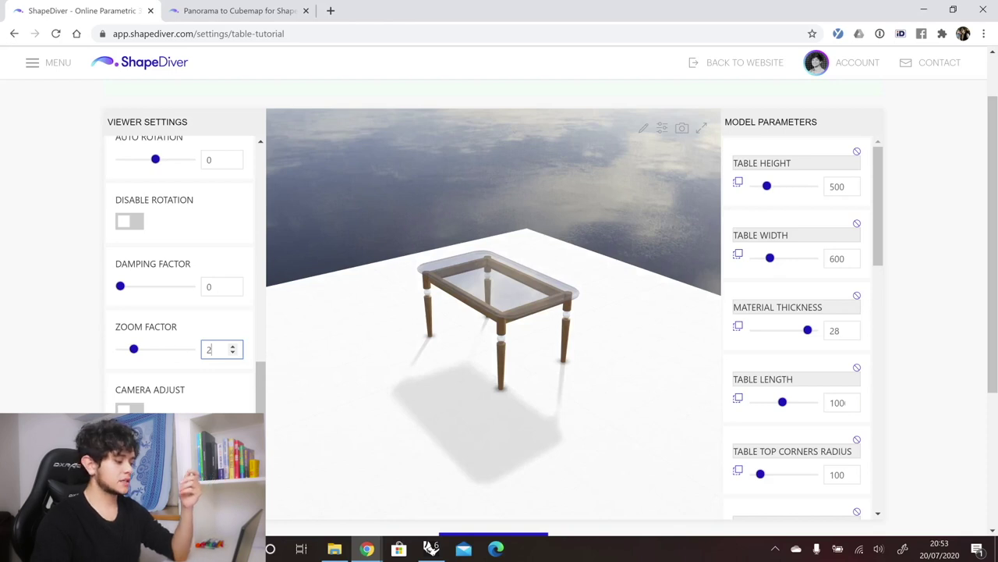
pyautogui.hotkey('ctrl', 'a')
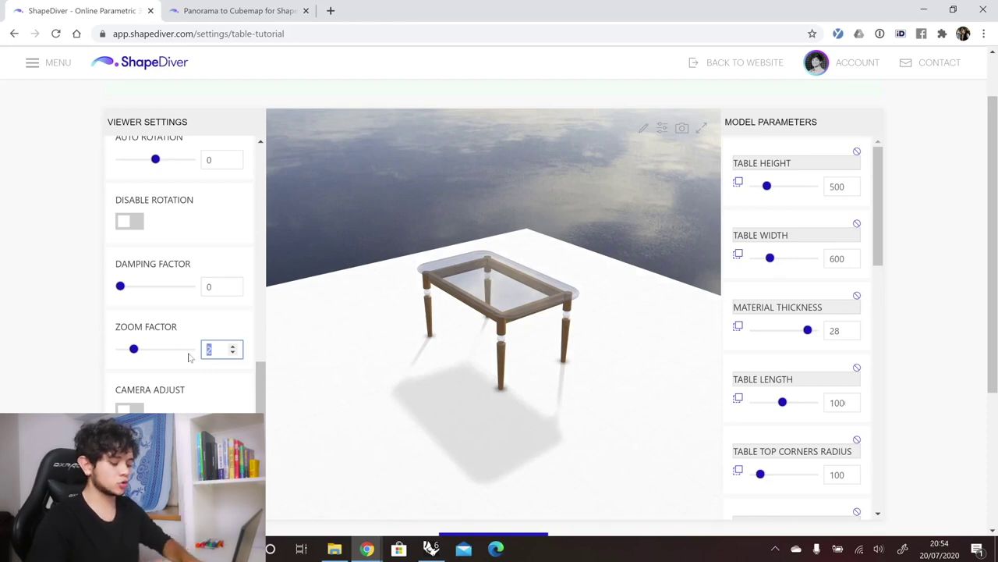
pyautogui.write('0,5')
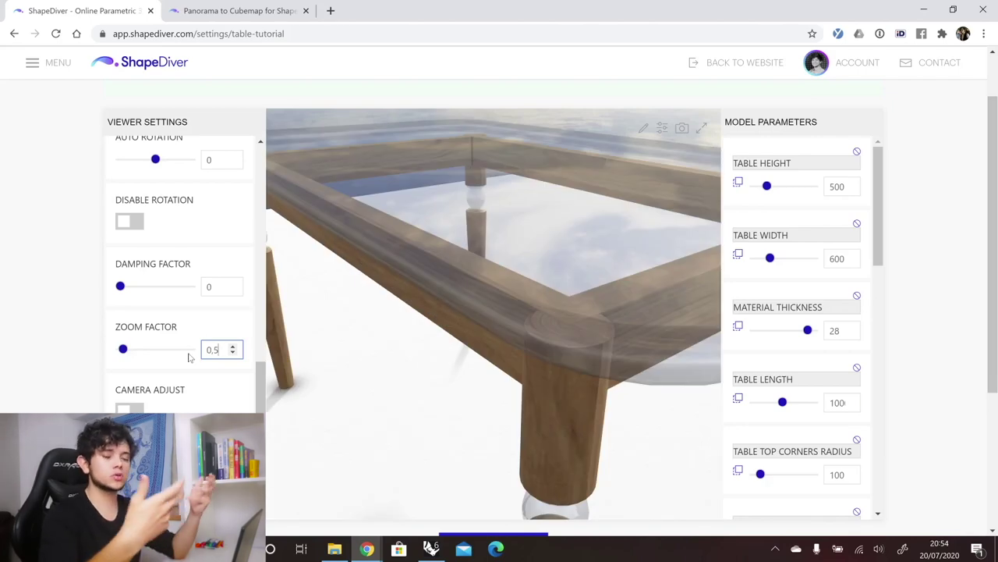
pyautogui.hotkey('ctrl', 'a')
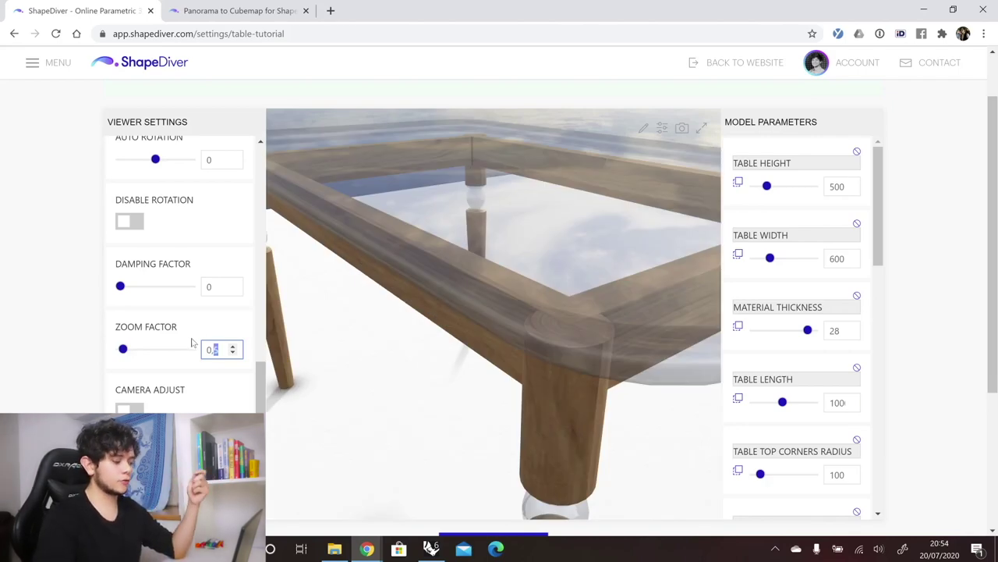
pyautogui.write('1')
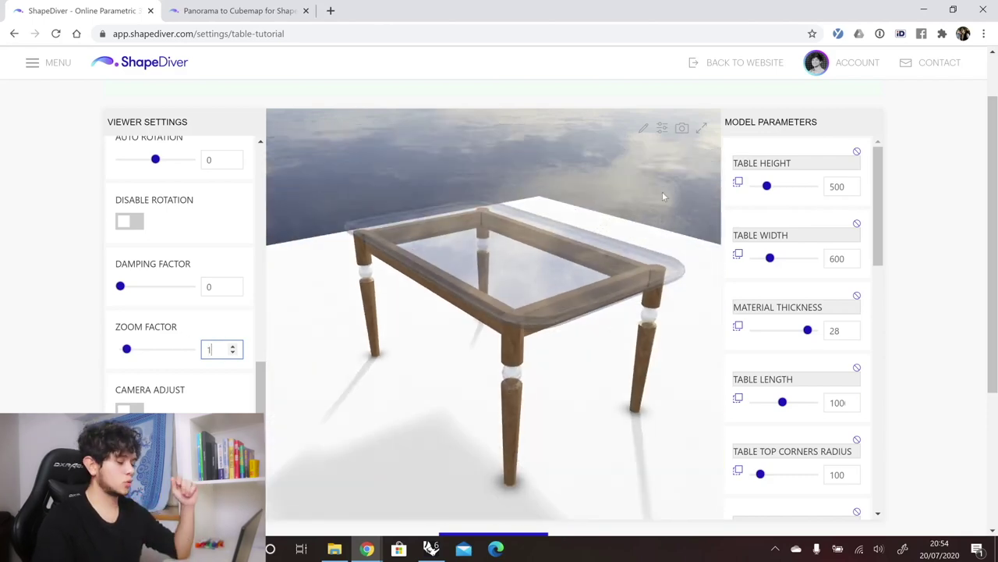
pyautogui.scroll(-1, 139, 309)
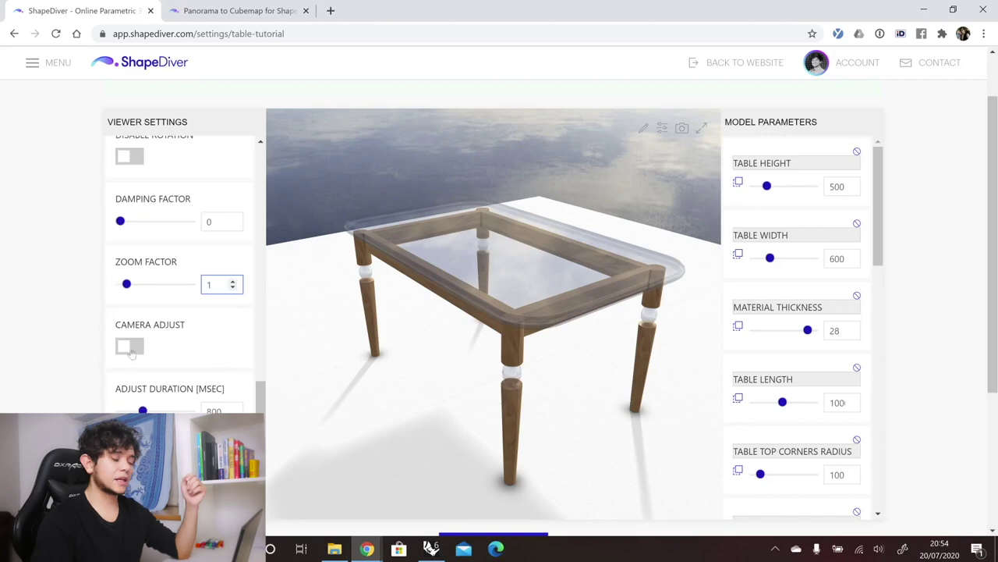
# - Enable Camera Adjust and set Table Width to 1000, then to 2000
pyautogui.click(191, 341)
pyautogui.click(130, 347)
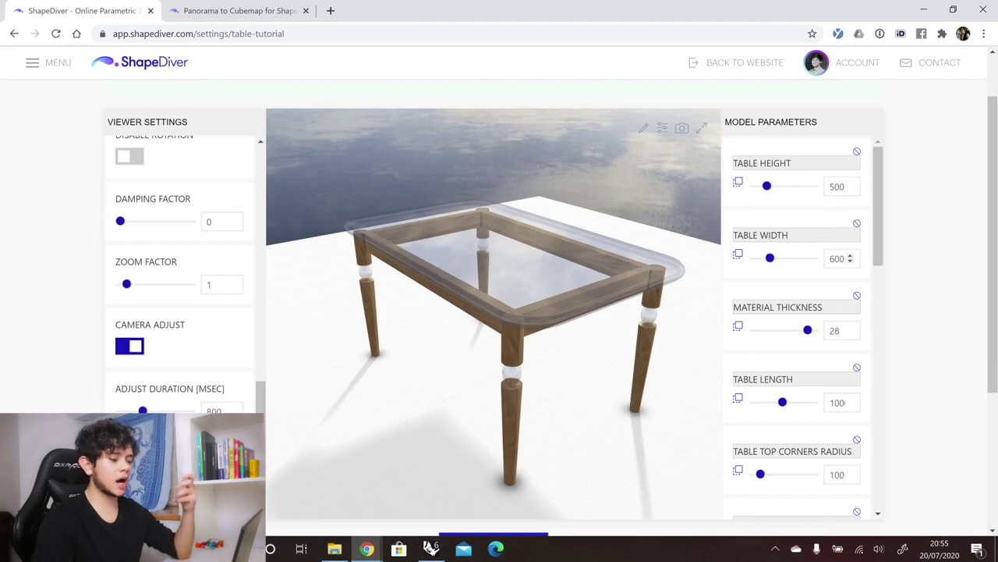
pyautogui.doubleClick(833, 258)
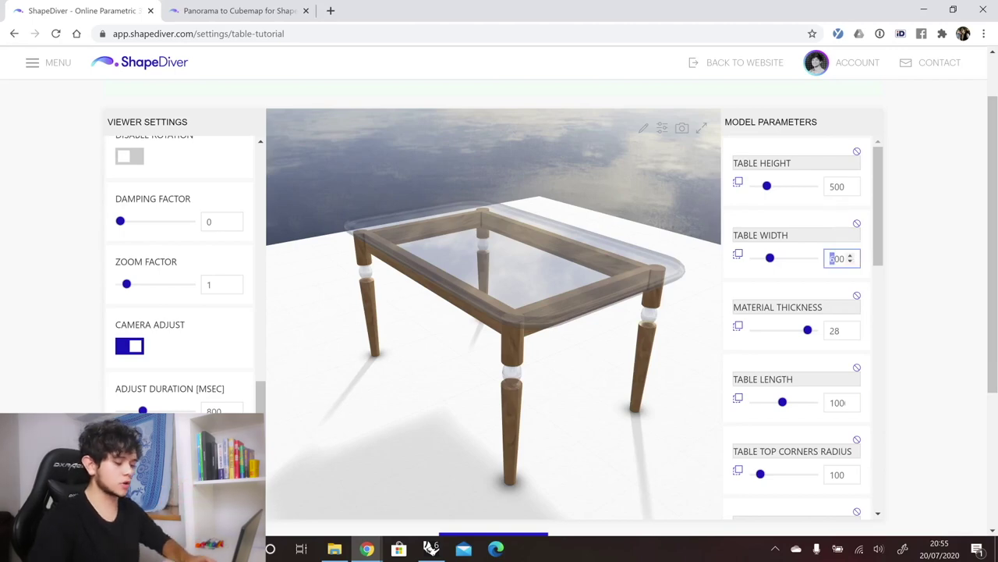
pyautogui.write('1000')
pyautogui.press('Return')
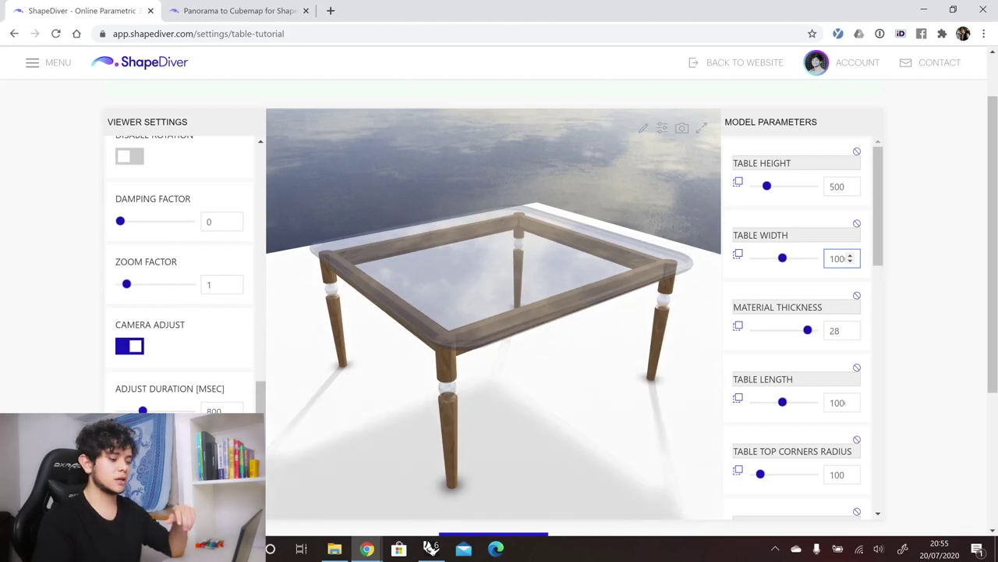
pyautogui.hotkey('ctrl', 'a')
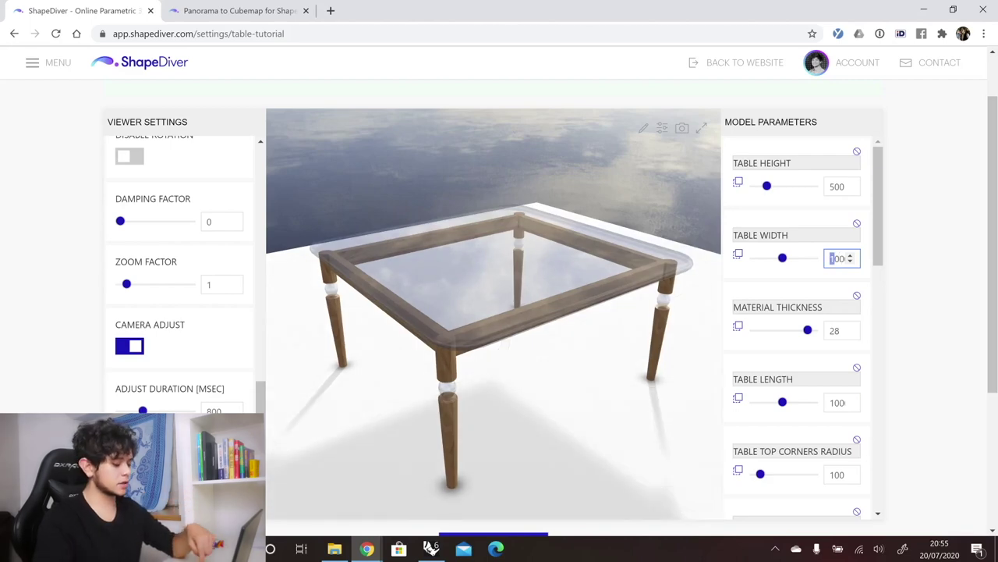
pyautogui.write('2000')
pyautogui.press('Return')
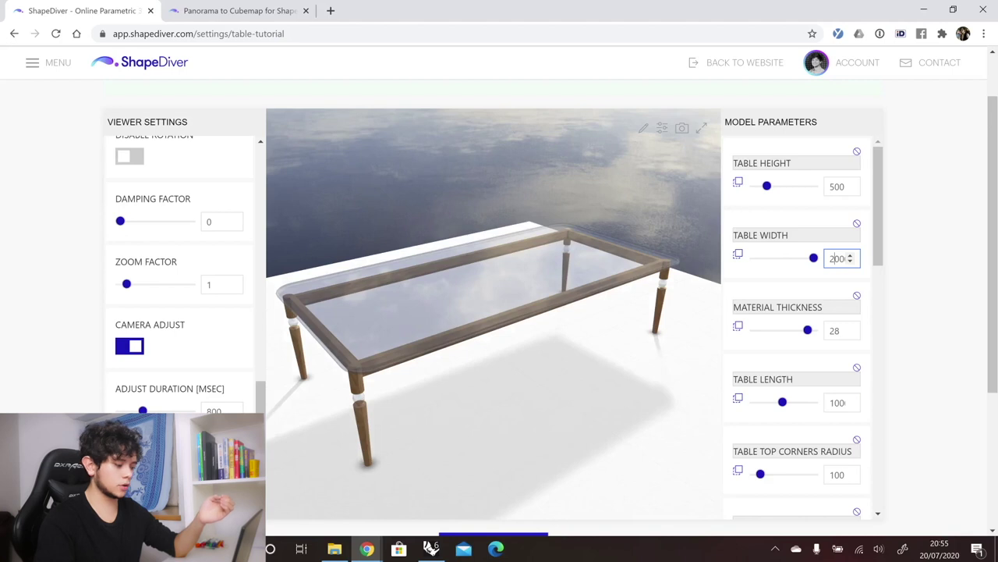
pyautogui.scroll(-1, 195, 293)
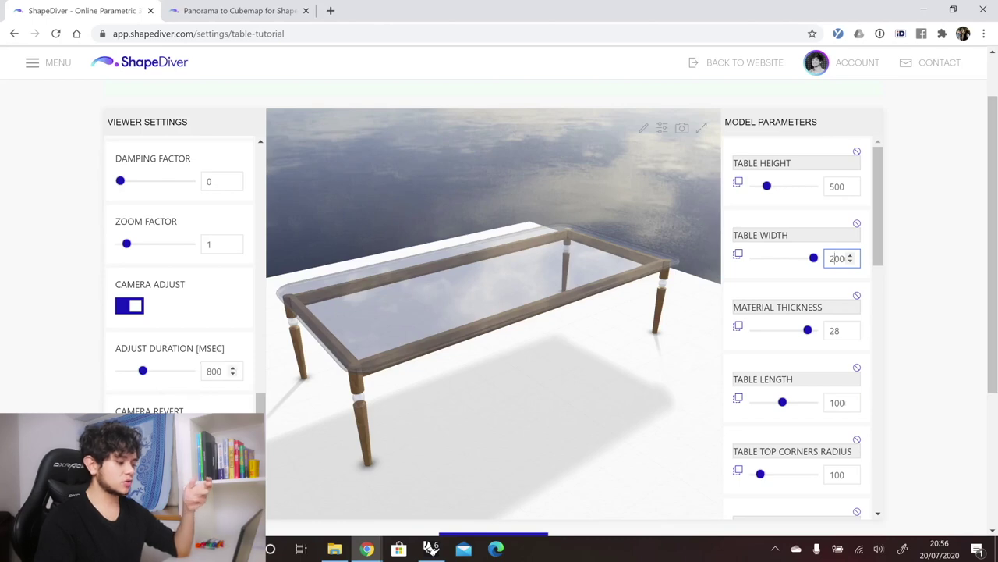
# - Change the adjust duration from 800 to 1000 ms and orbit the table to test the camera transition
pyautogui.moveTo(206, 371); pyautogui.dragTo(212, 371)
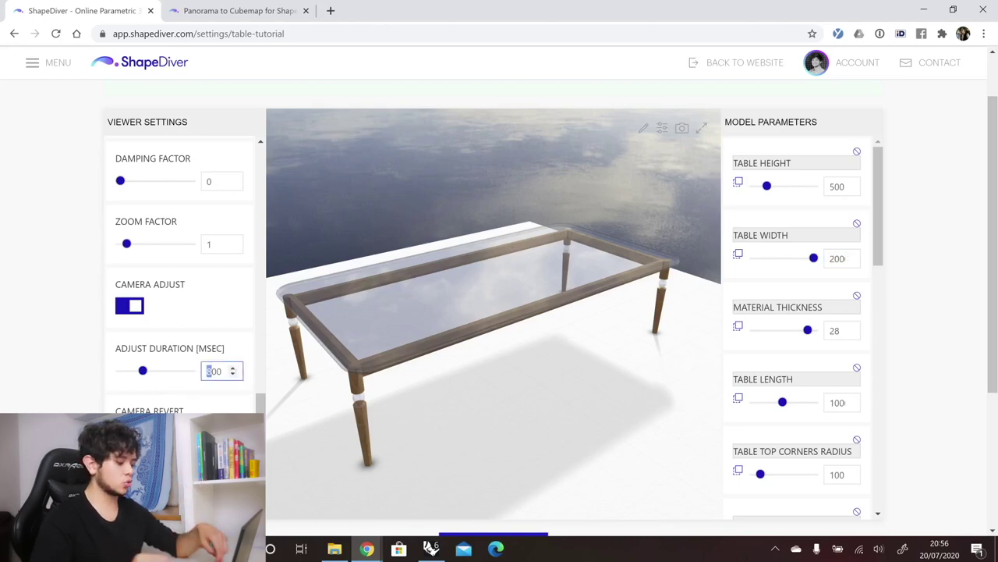
pyautogui.write('1000')
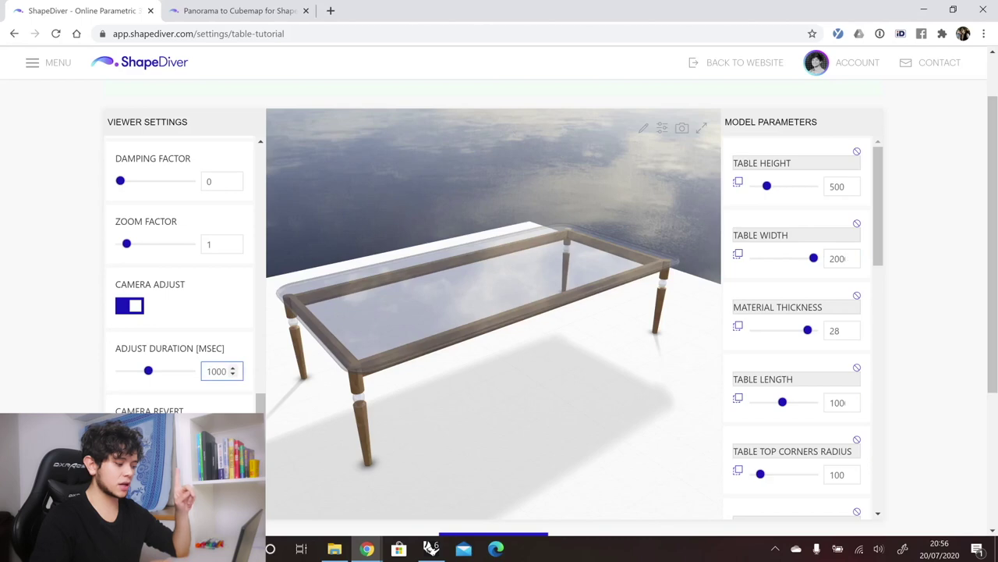
pyautogui.click(197, 389)
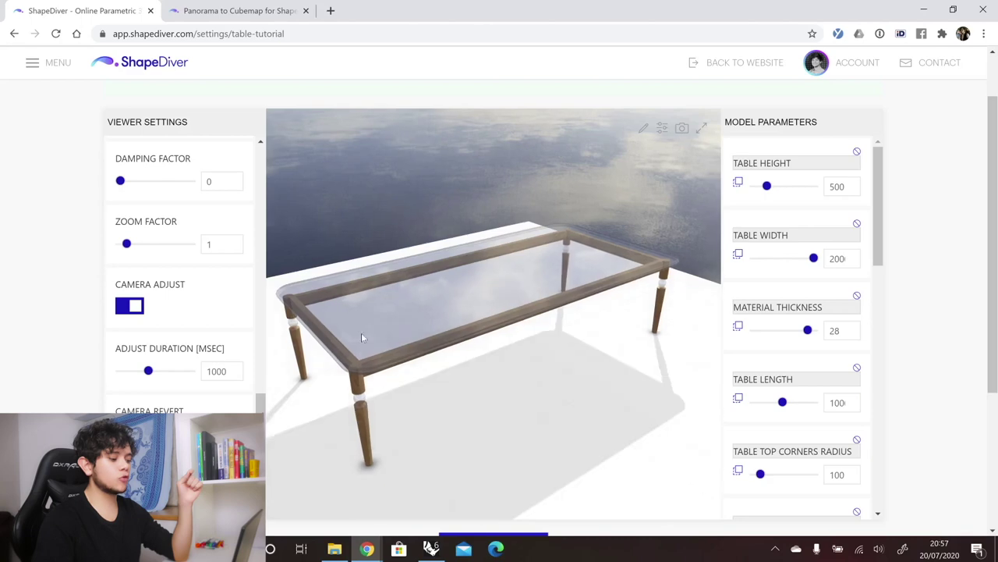
pyautogui.moveTo(361, 337); pyautogui.dragTo(691, 323)
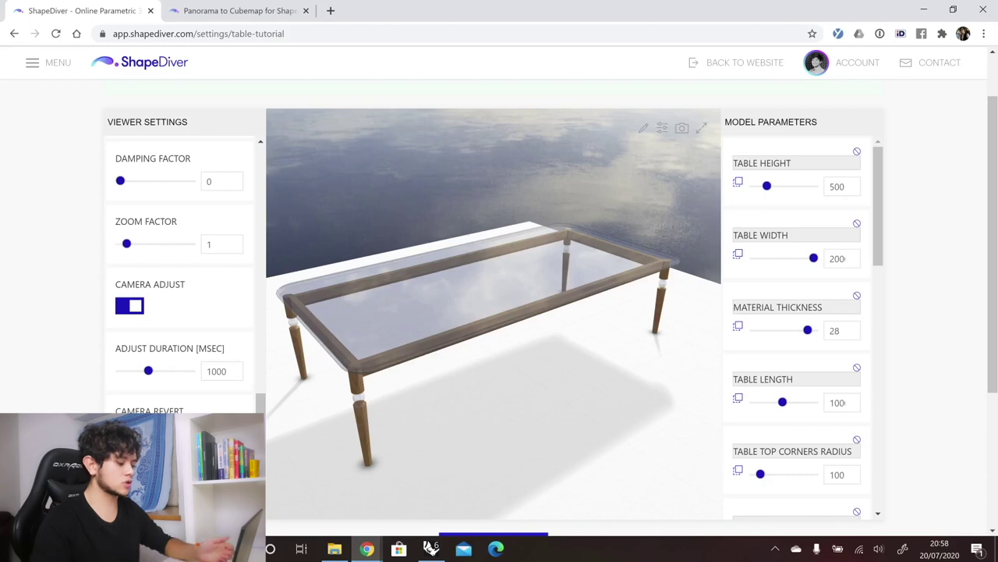
pyautogui.moveTo(351, 347); pyautogui.dragTo(316, 313)
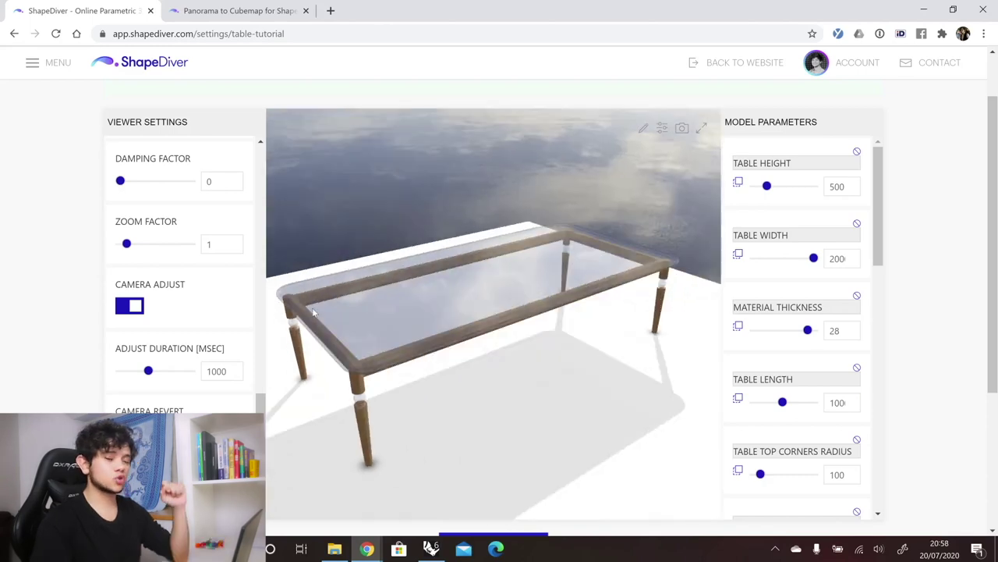
pyautogui.moveTo(458, 337); pyautogui.dragTo(615, 334)
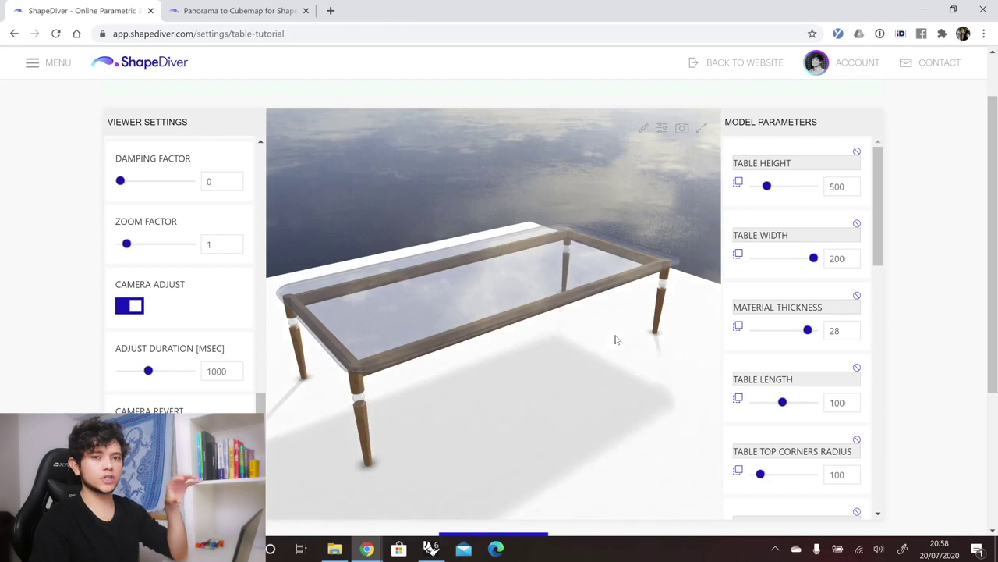
pyautogui.scroll(8, 232, 322)
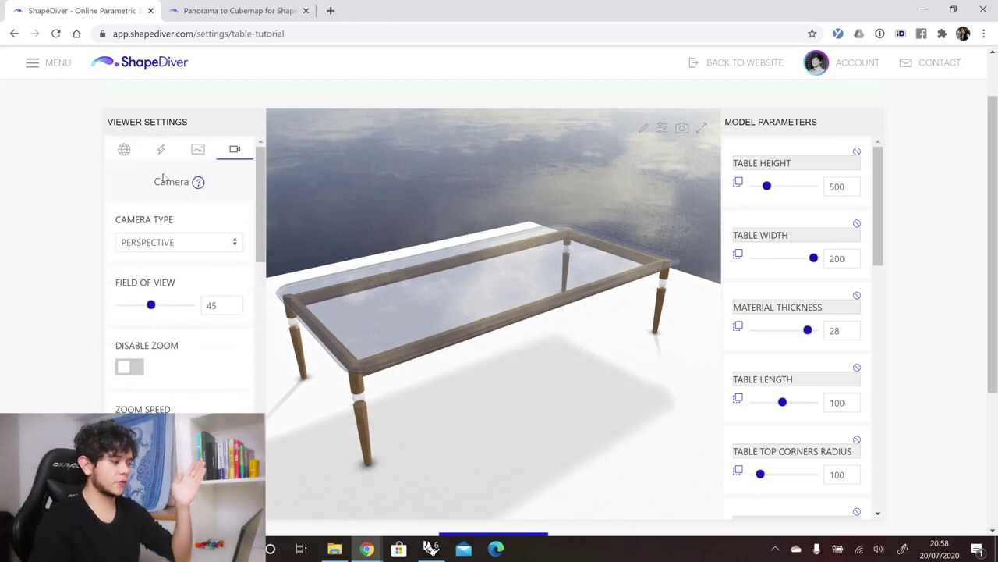
# - Browse the General, Lighting and Environment viewer settings, then return to Camera settings
pyautogui.click(125, 150)
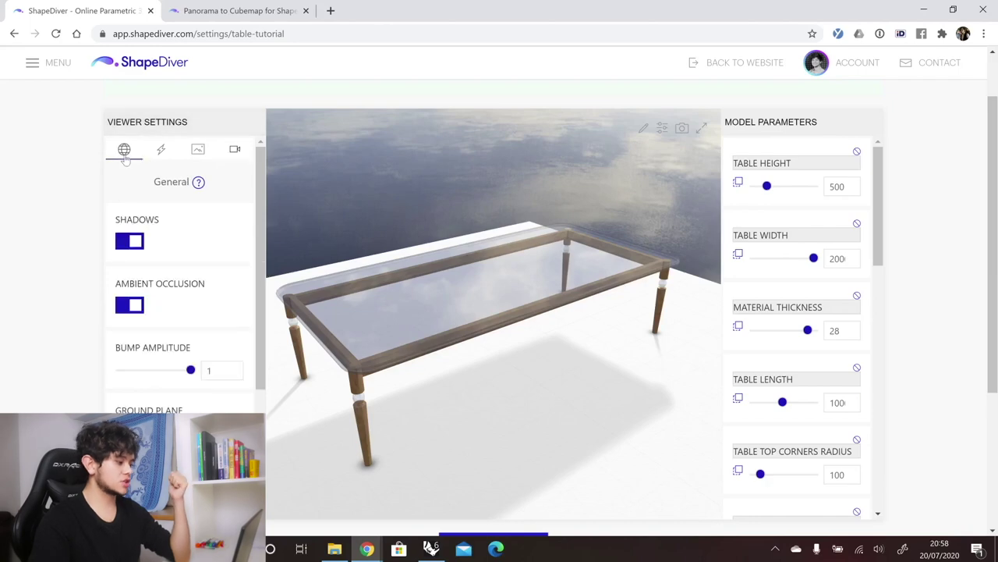
pyautogui.click(157, 150)
pyautogui.click(196, 150)
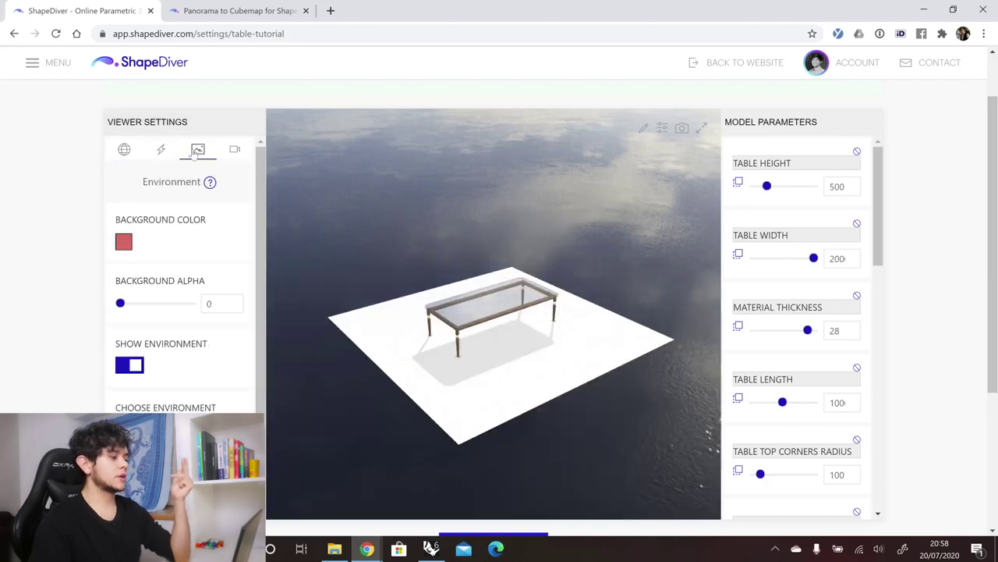
pyautogui.click(234, 150)
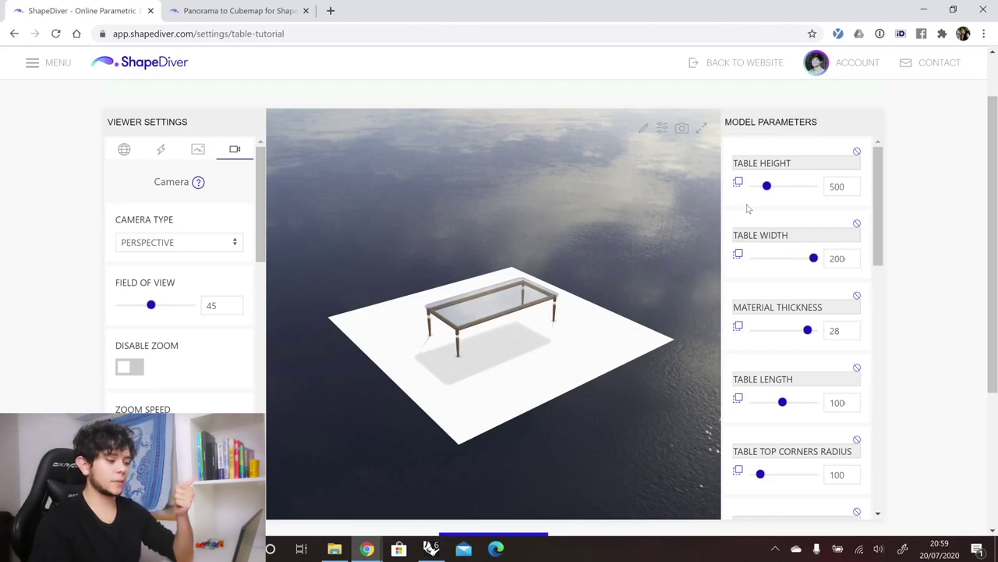
# - Disable the Table Height parameter in Model Parameters
pyautogui.moveTo(860, 166)
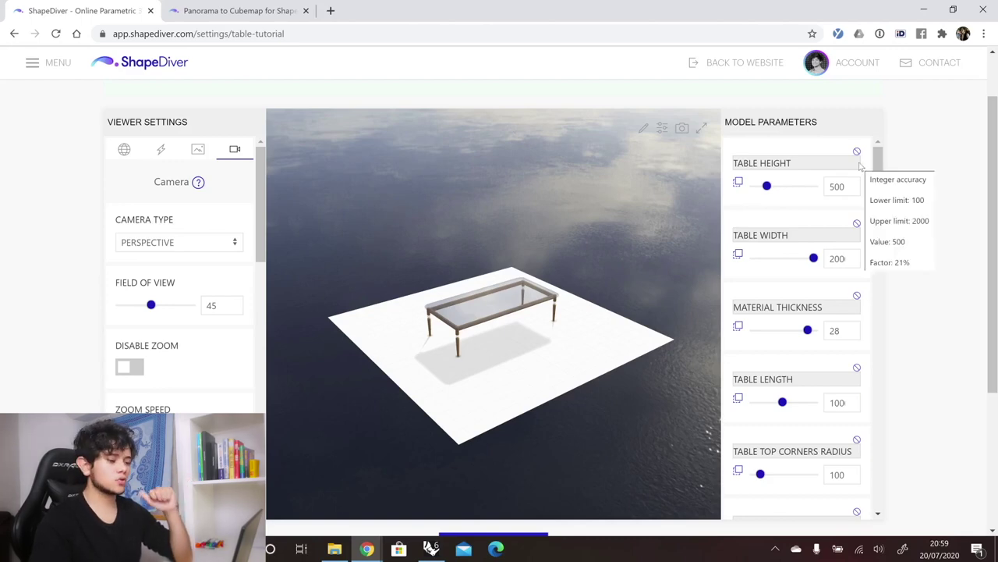
pyautogui.click(857, 153)
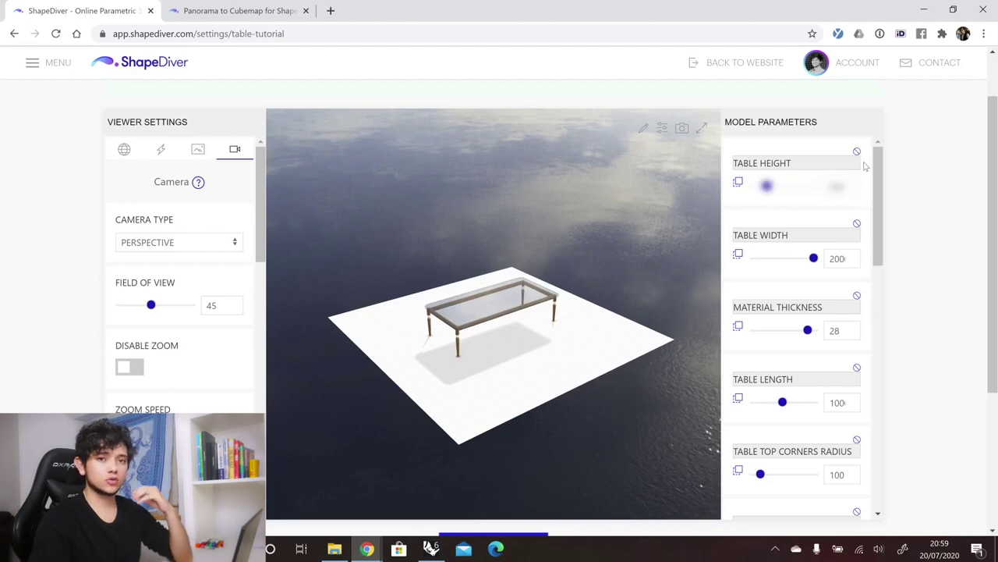
pyautogui.scroll(-1, 458, 514)
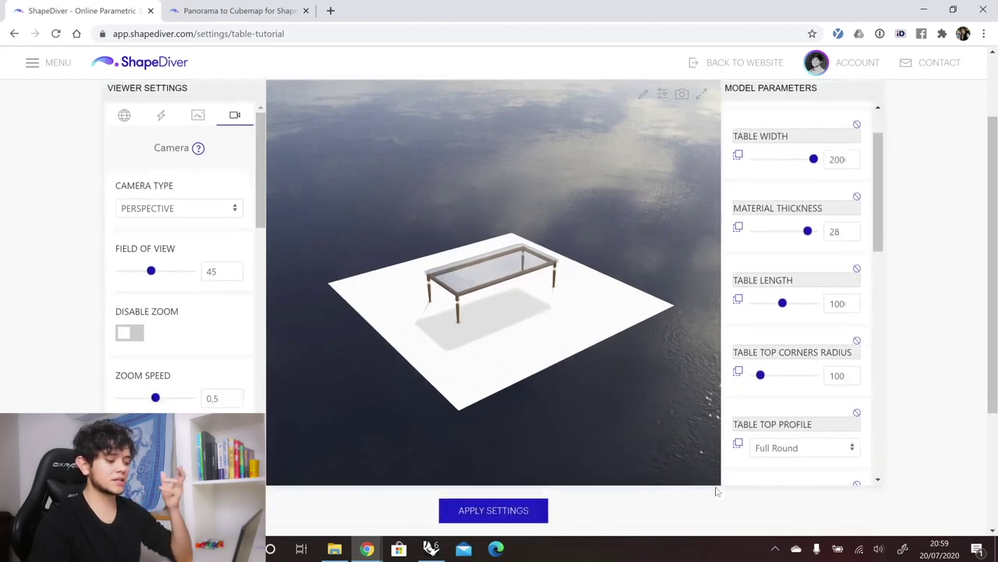
pyautogui.scroll(1, 459, 515)
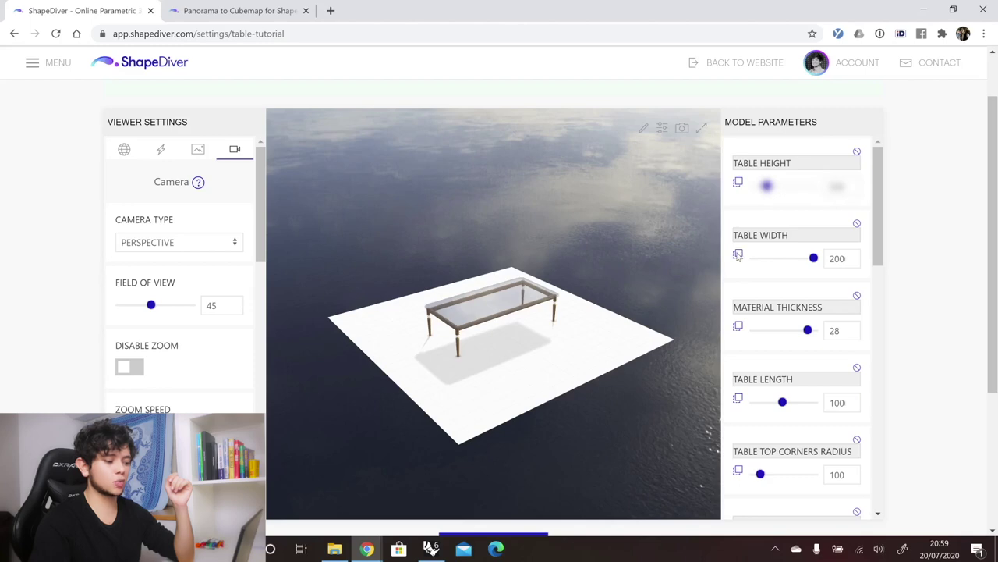
# - Reorder parameters to Table Height, Table Length, Table Width, Material Thickness and start renaming Table Height
pyautogui.moveTo(738, 255); pyautogui.dragTo(733, 374)
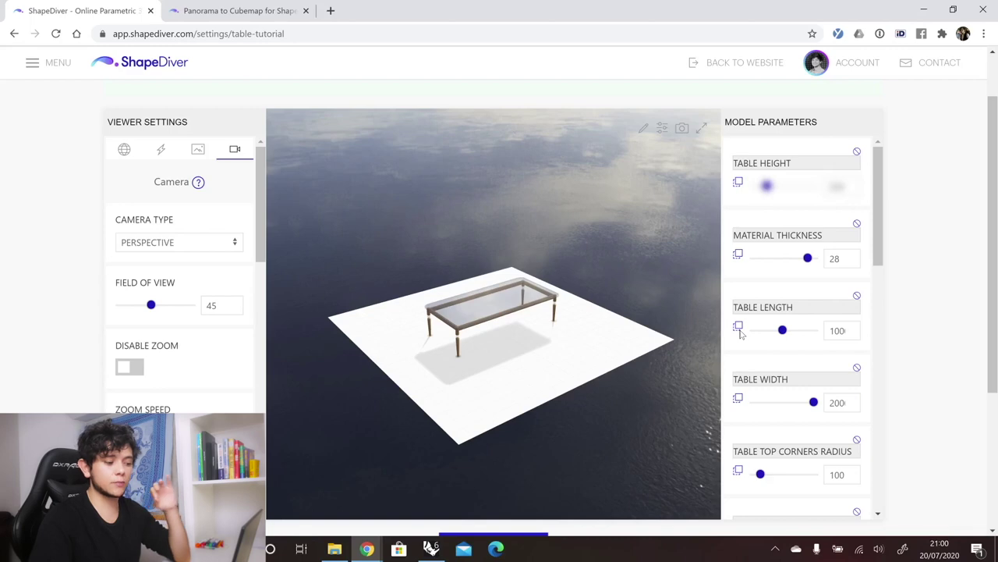
pyautogui.moveTo(739, 331); pyautogui.dragTo(742, 248)
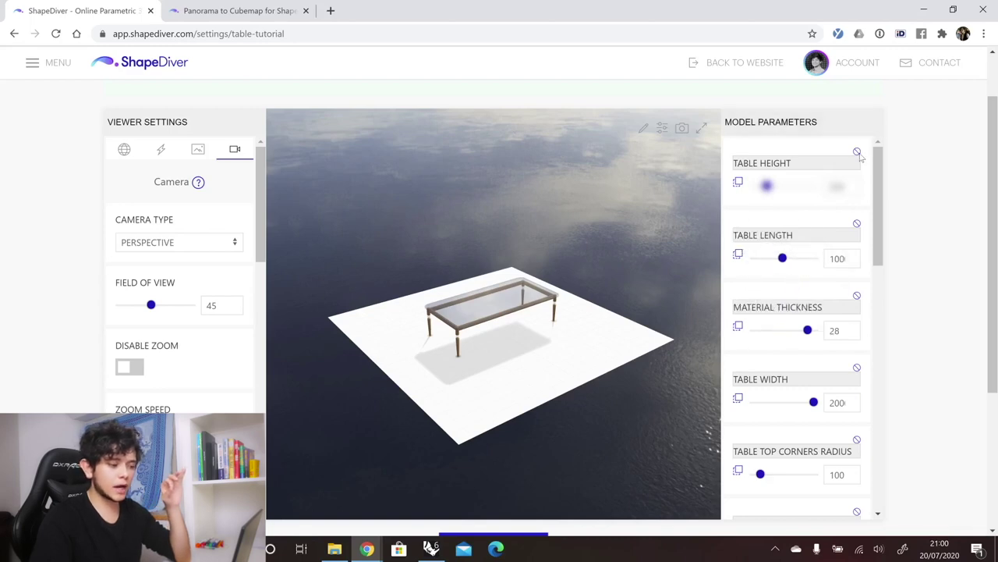
pyautogui.moveTo(739, 400); pyautogui.dragTo(738, 326)
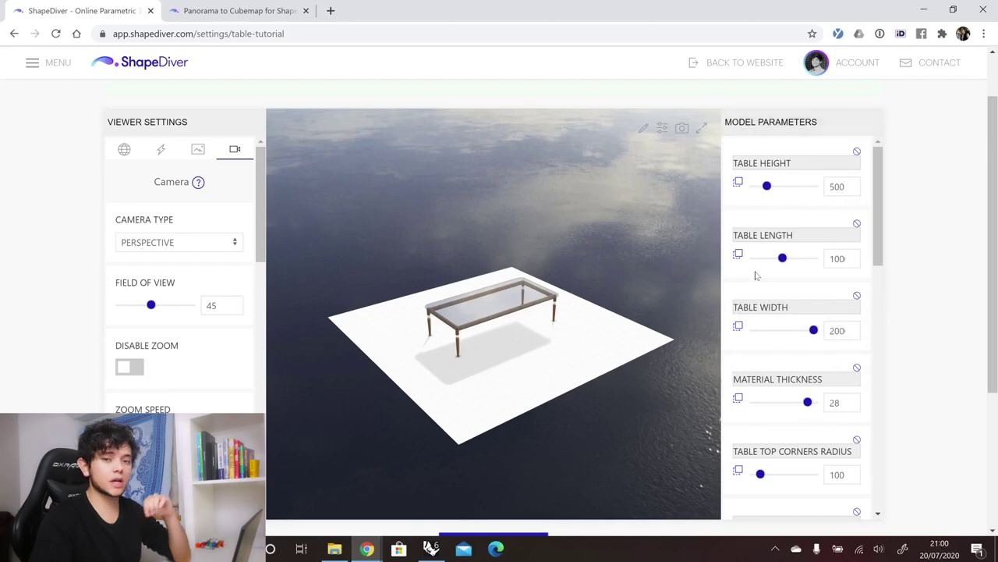
pyautogui.moveTo(876, 230); pyautogui.dragTo(880, 168)
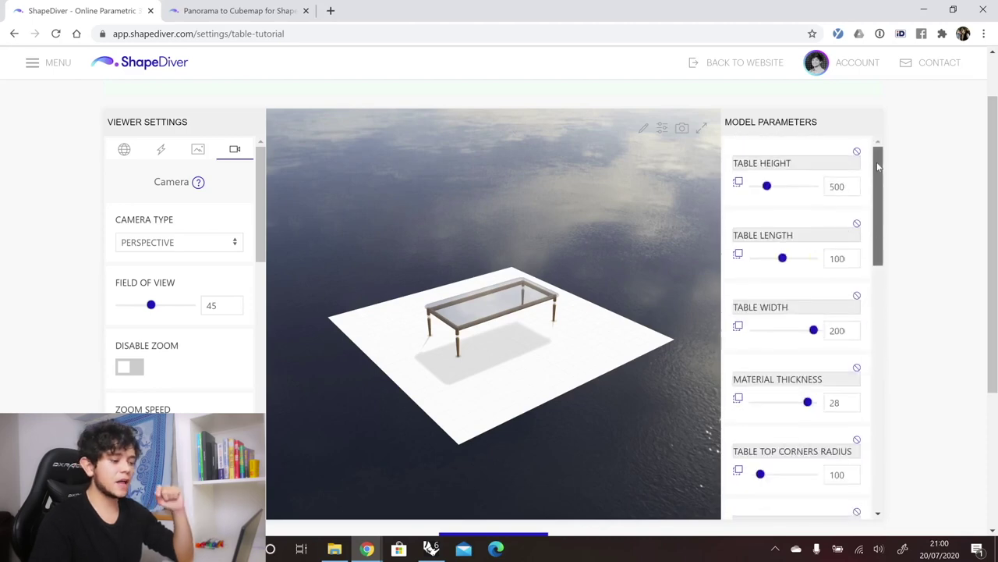
pyautogui.click(809, 169)
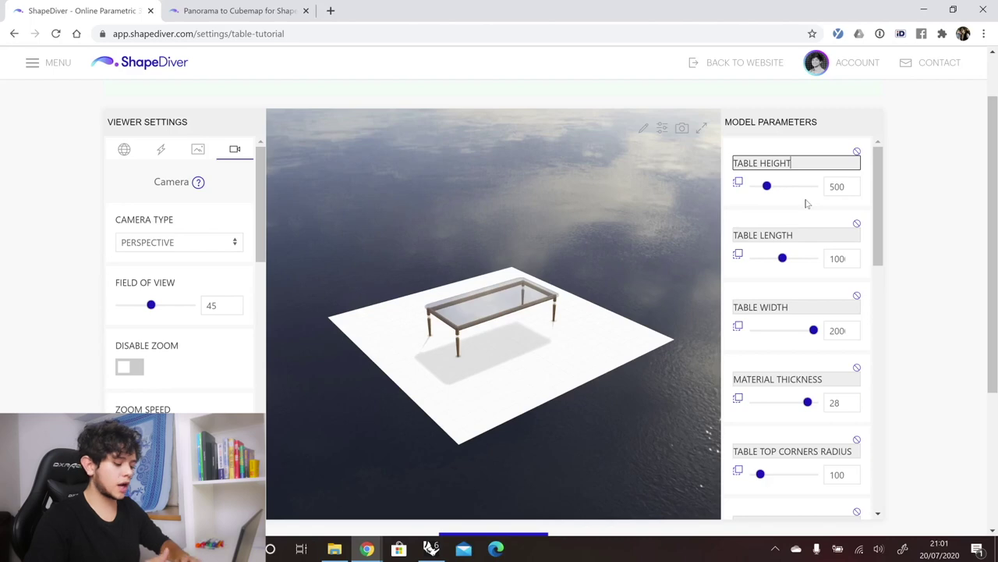
# - Label the height parameter 'TABLE HEIGHT (MM)' and apply the settings to load the Table Tutorial page
pyautogui.write('(')
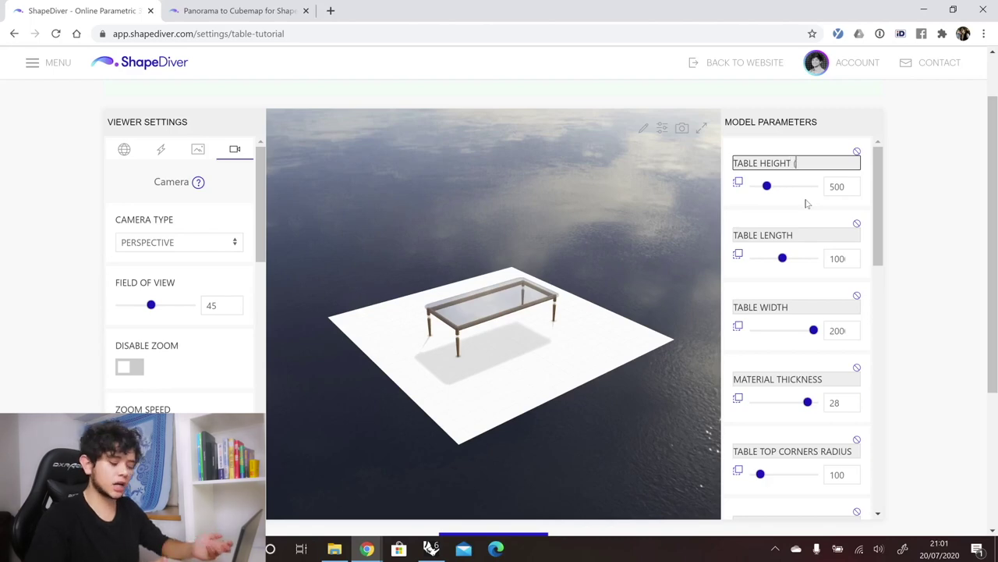
pyautogui.write('MM)')
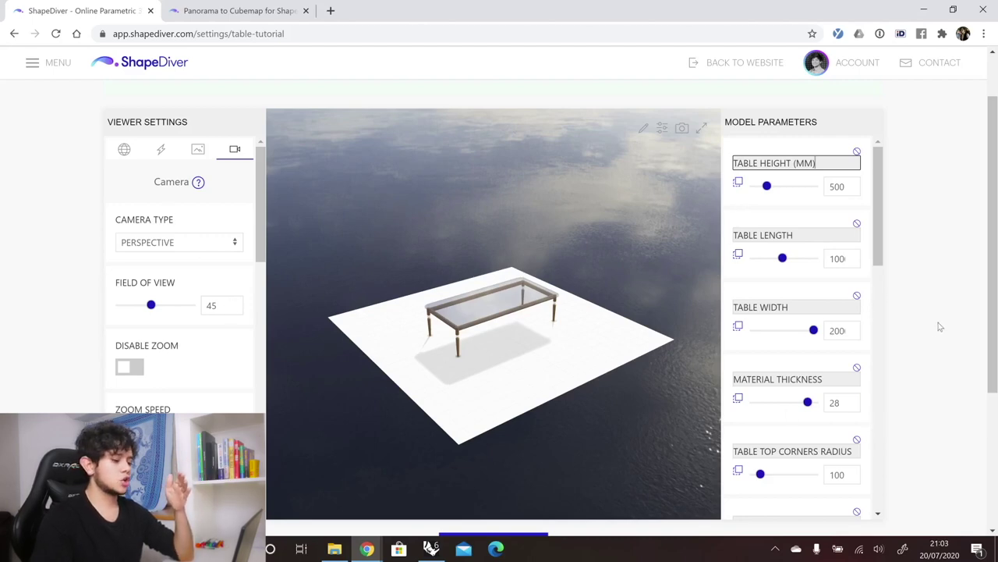
pyautogui.scroll(-2, 907, 357)
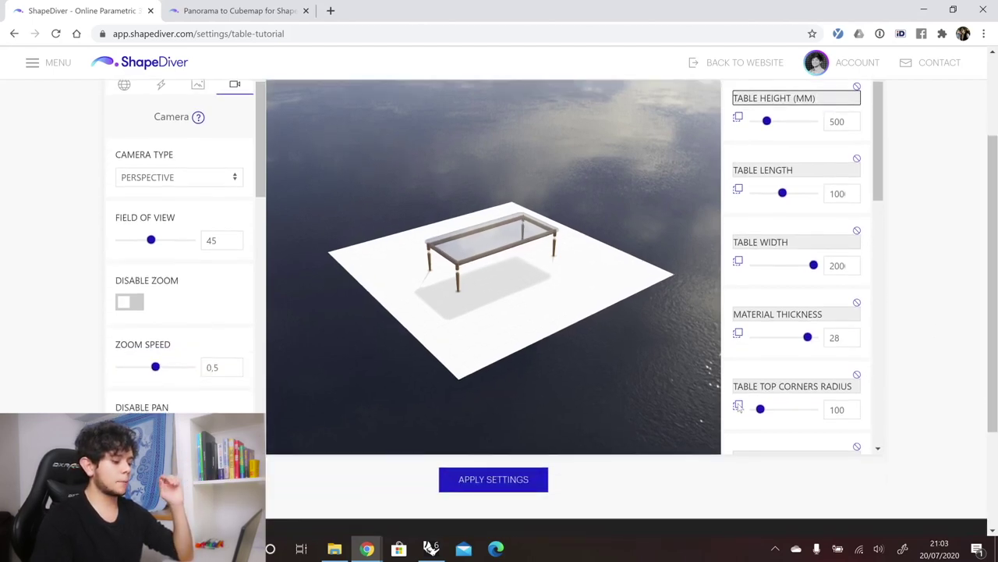
pyautogui.click(525, 479)
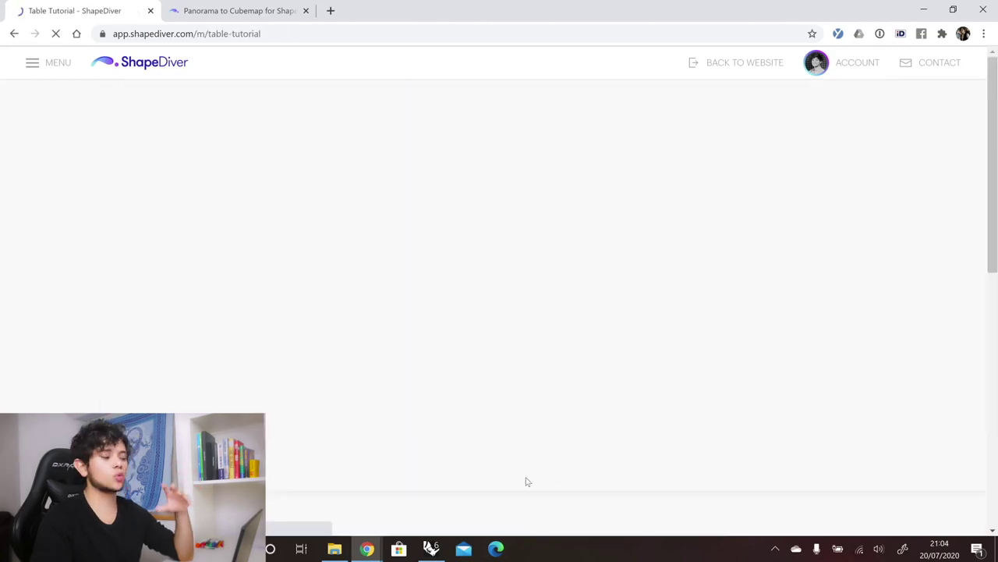